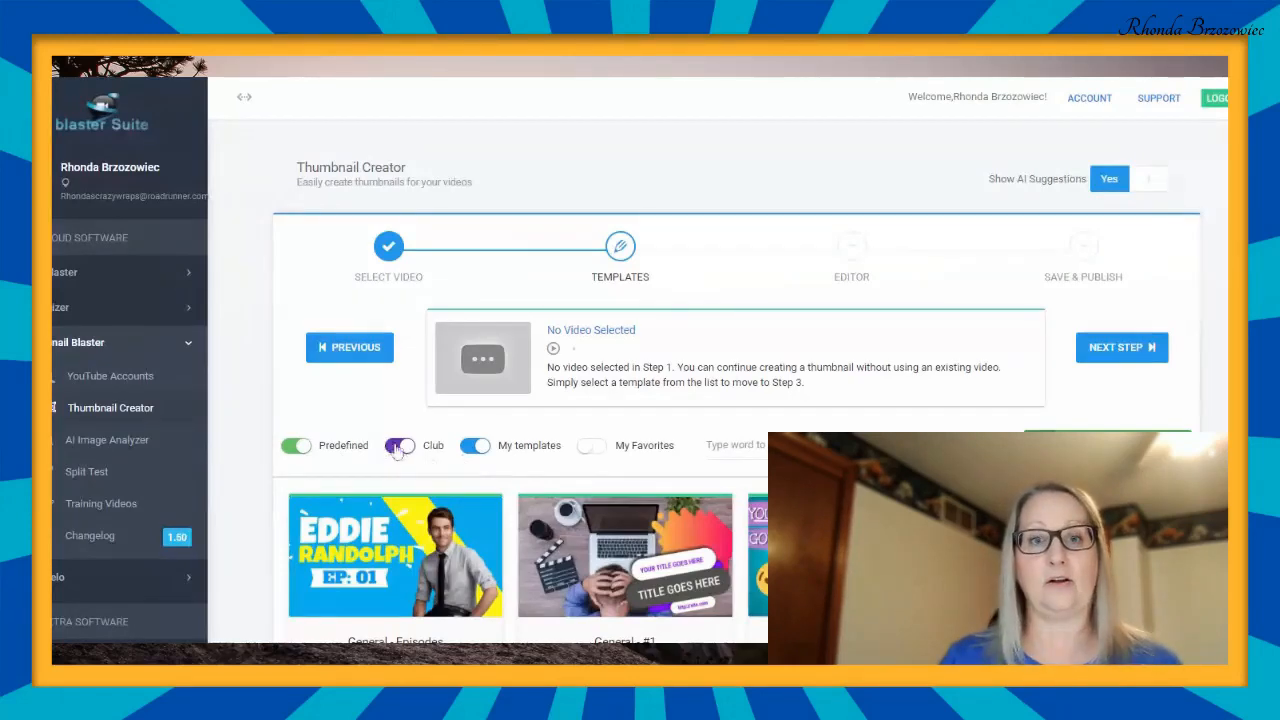
- Exclude the Club templates from the template list and look through the predefined thumbnail templates
left_click(399, 446)
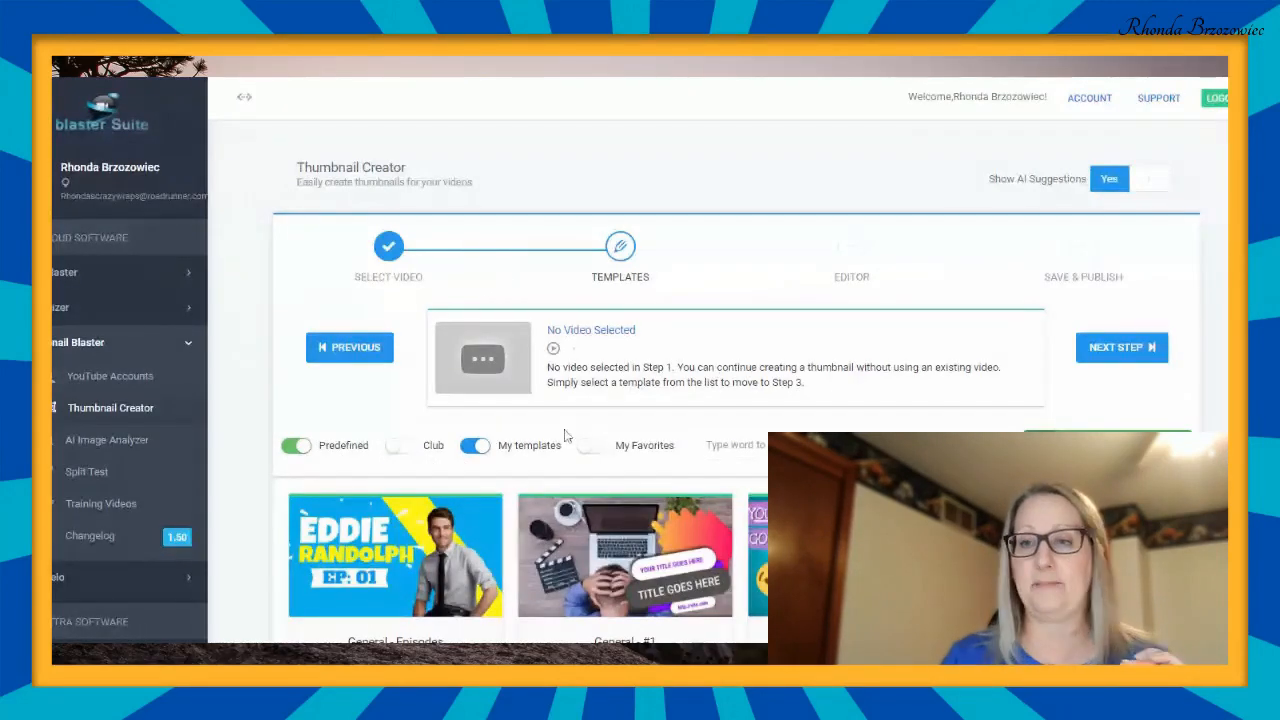
scroll(835, 375, "down", 5)
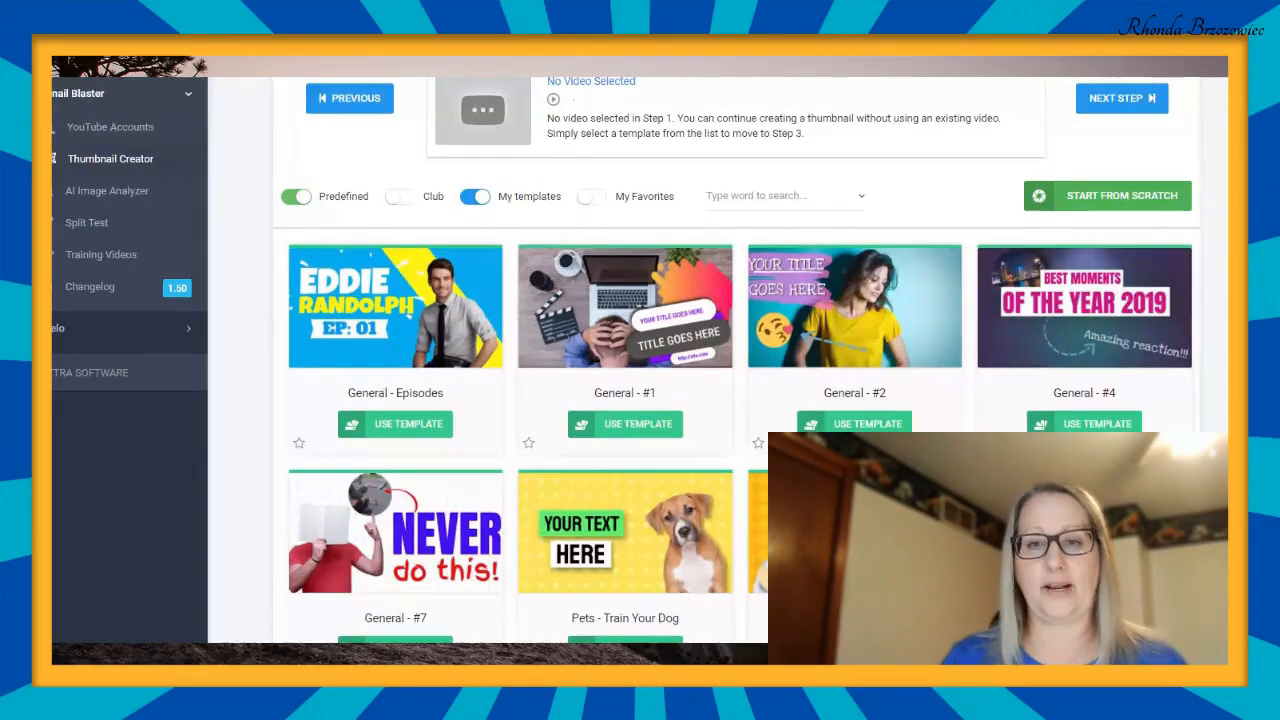
scroll(640, 360, "down", 2)
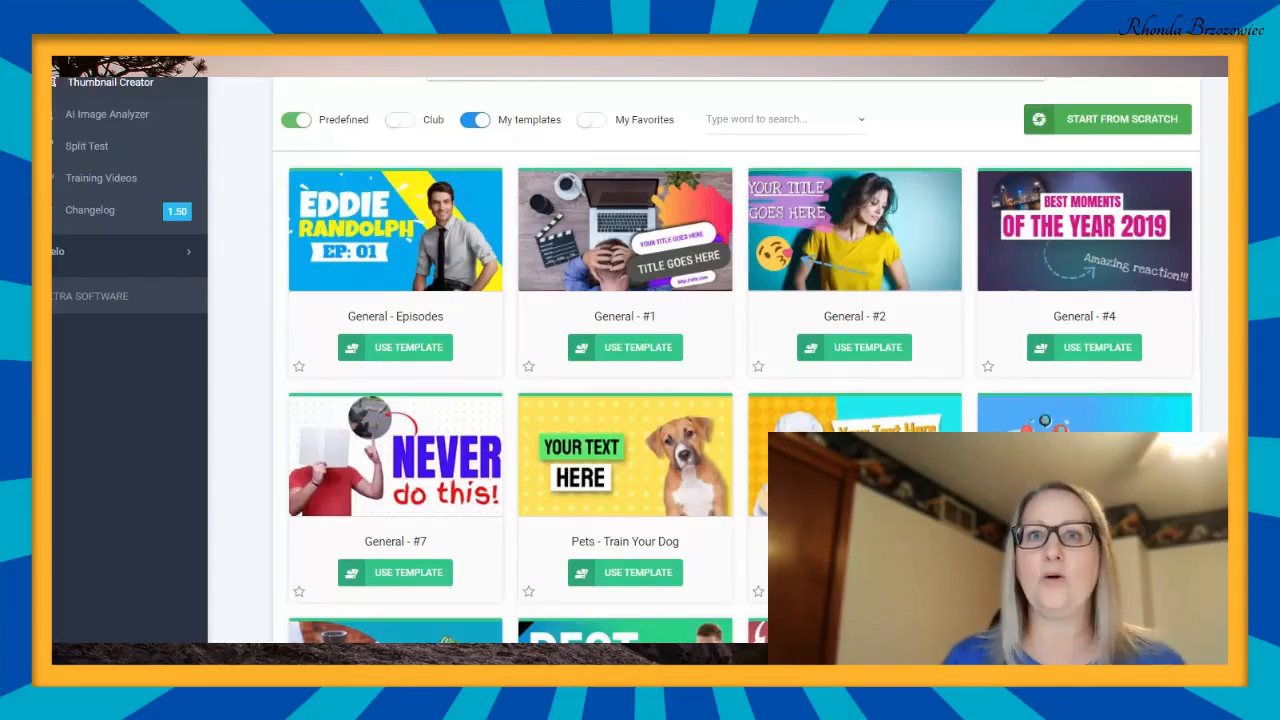
scroll(625, 362, "down", 1)
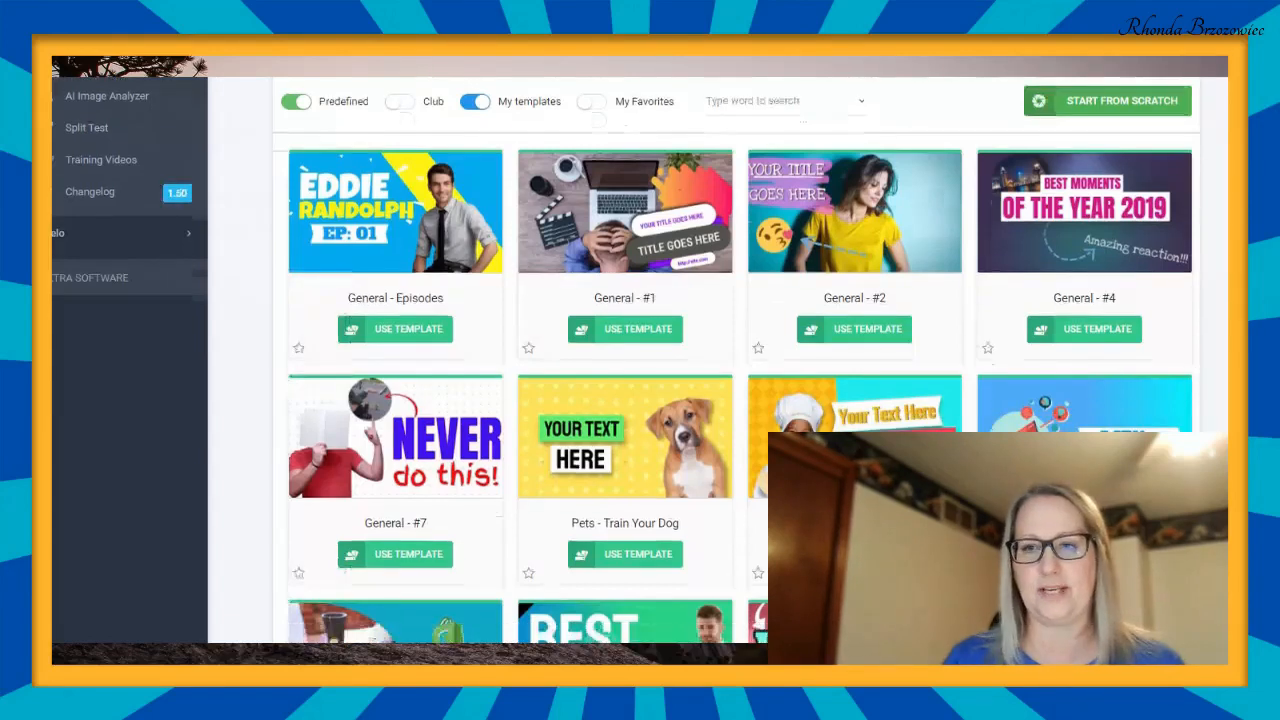
scroll(625, 362, "down", 3)
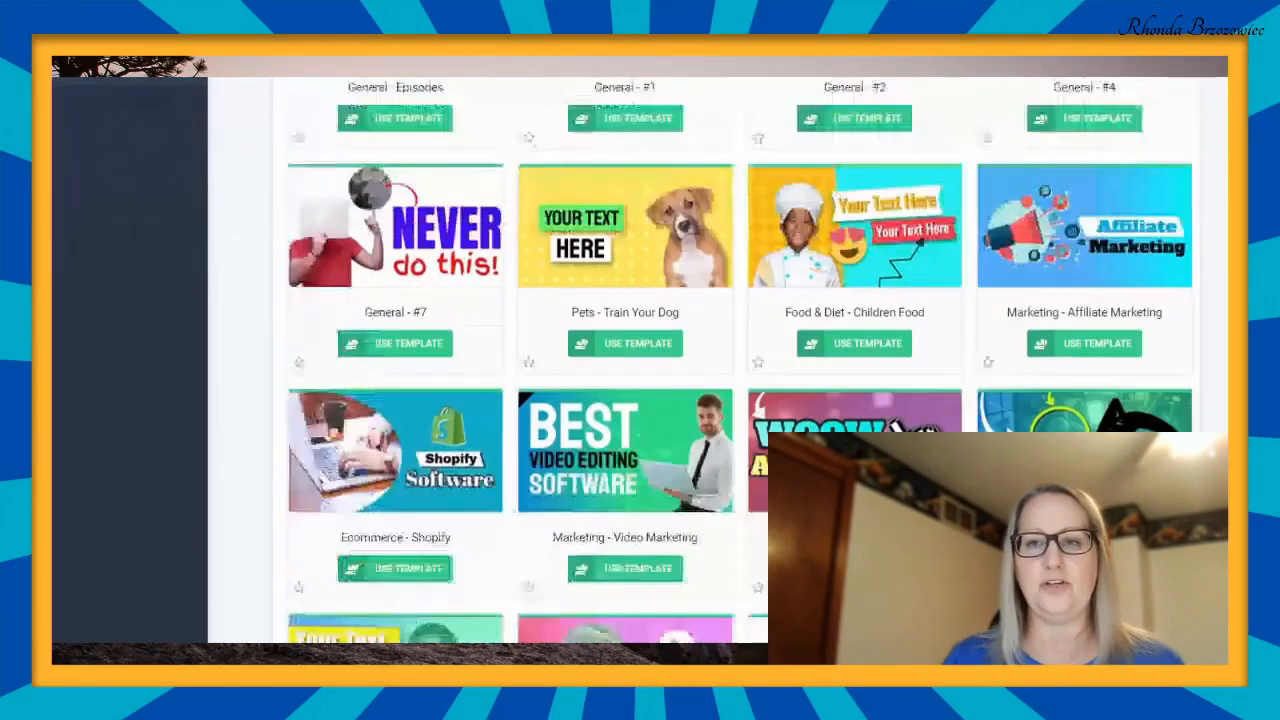
scroll(625, 362, "down", 2)
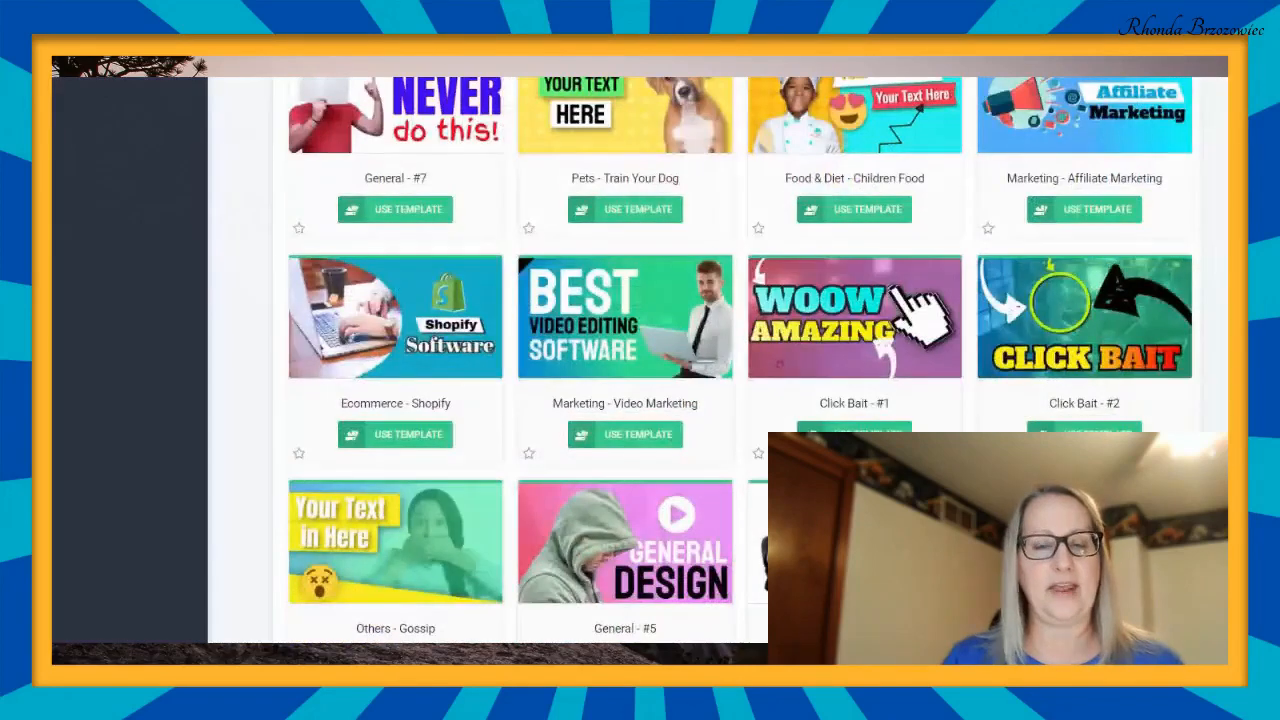
scroll(625, 362, "up", 1)
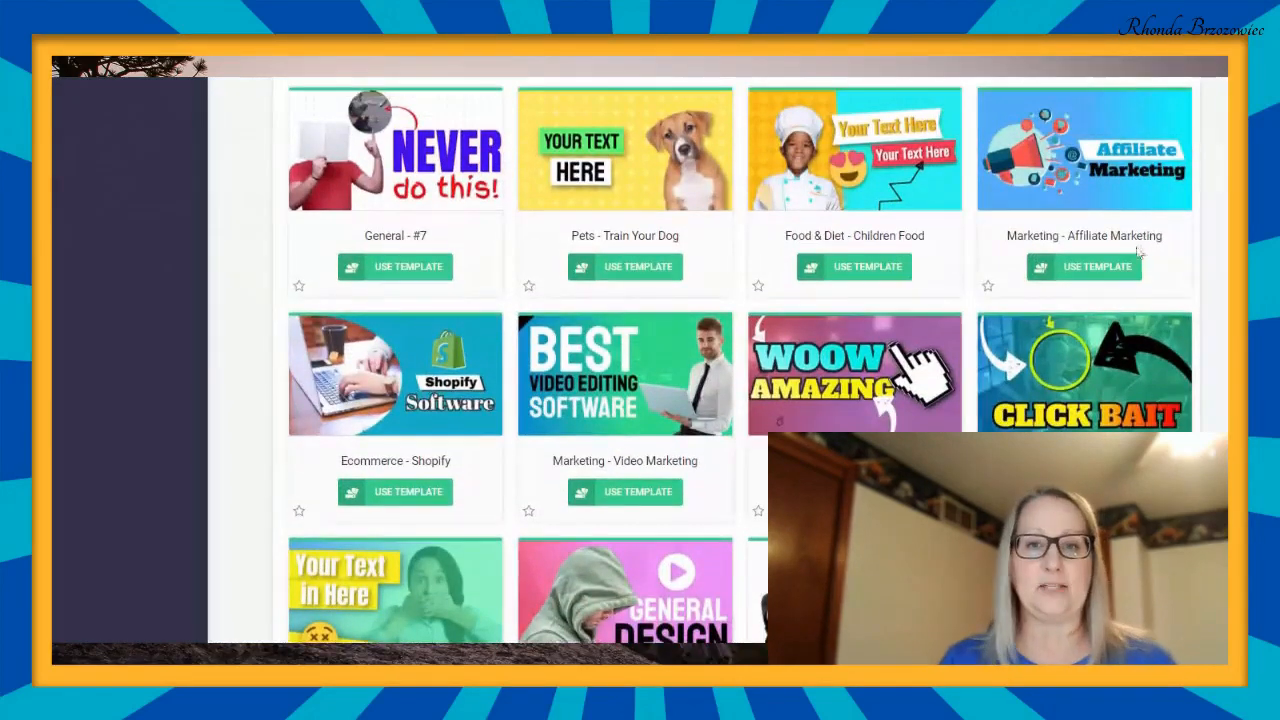
scroll(677, 294, "up", 1)
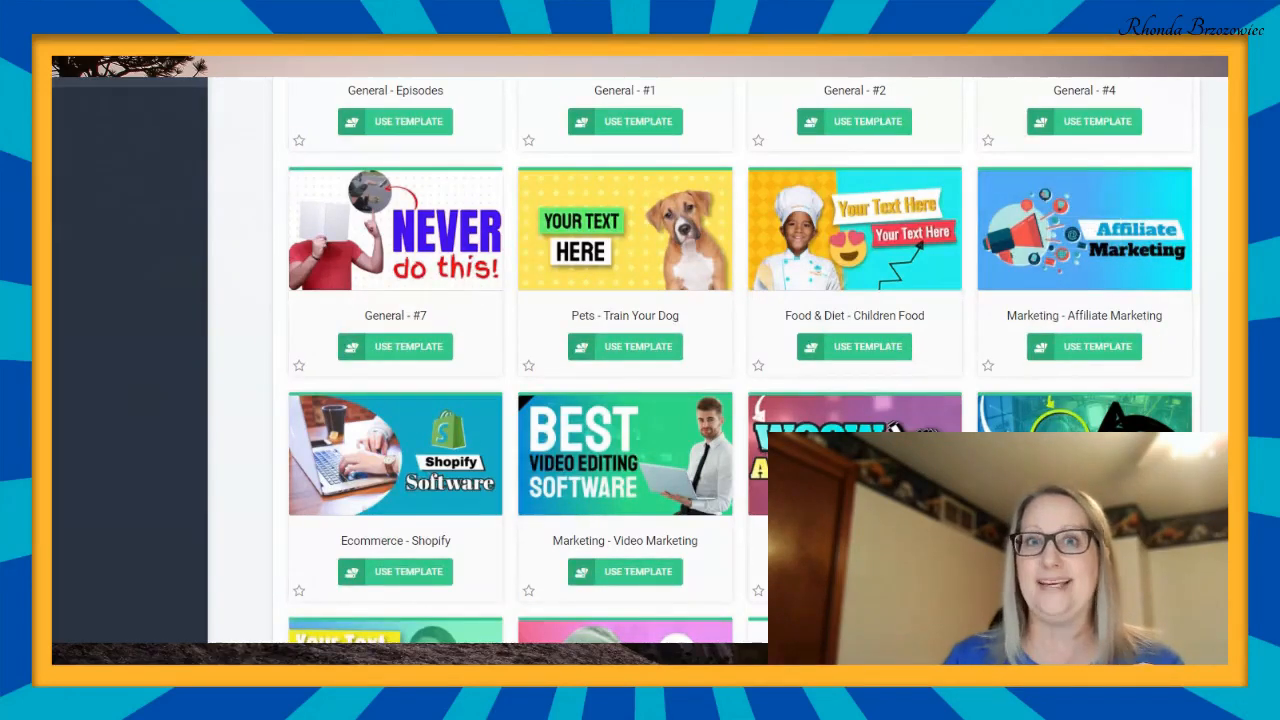
scroll(740, 360, "down", 2)
scroll(740, 360, "down", 5)
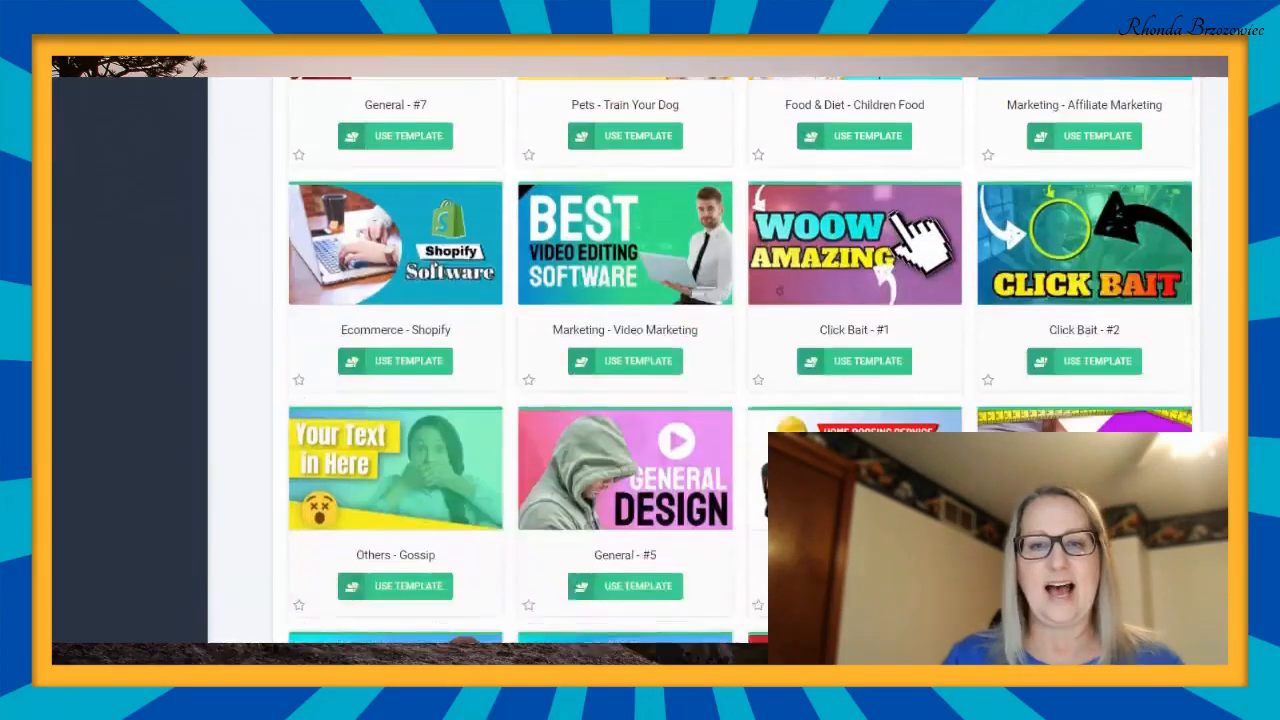
scroll(740, 360, "down", 2)
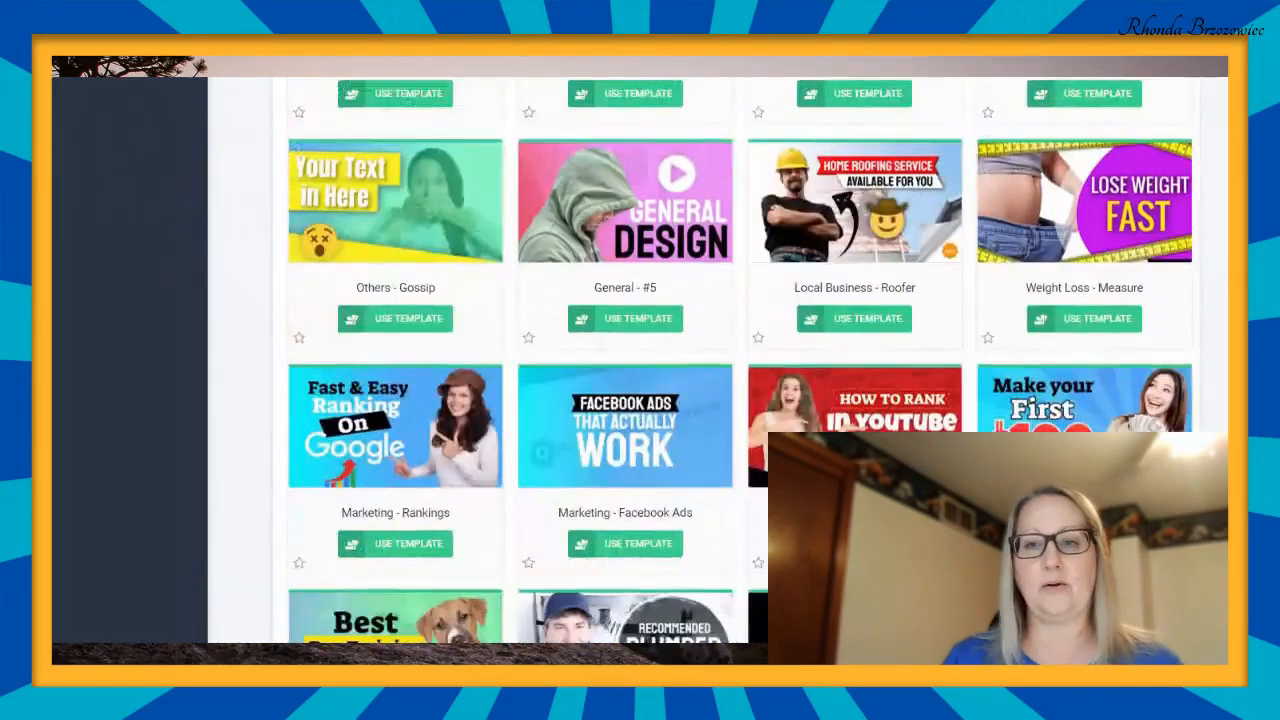
scroll(740, 360, "down", 1)
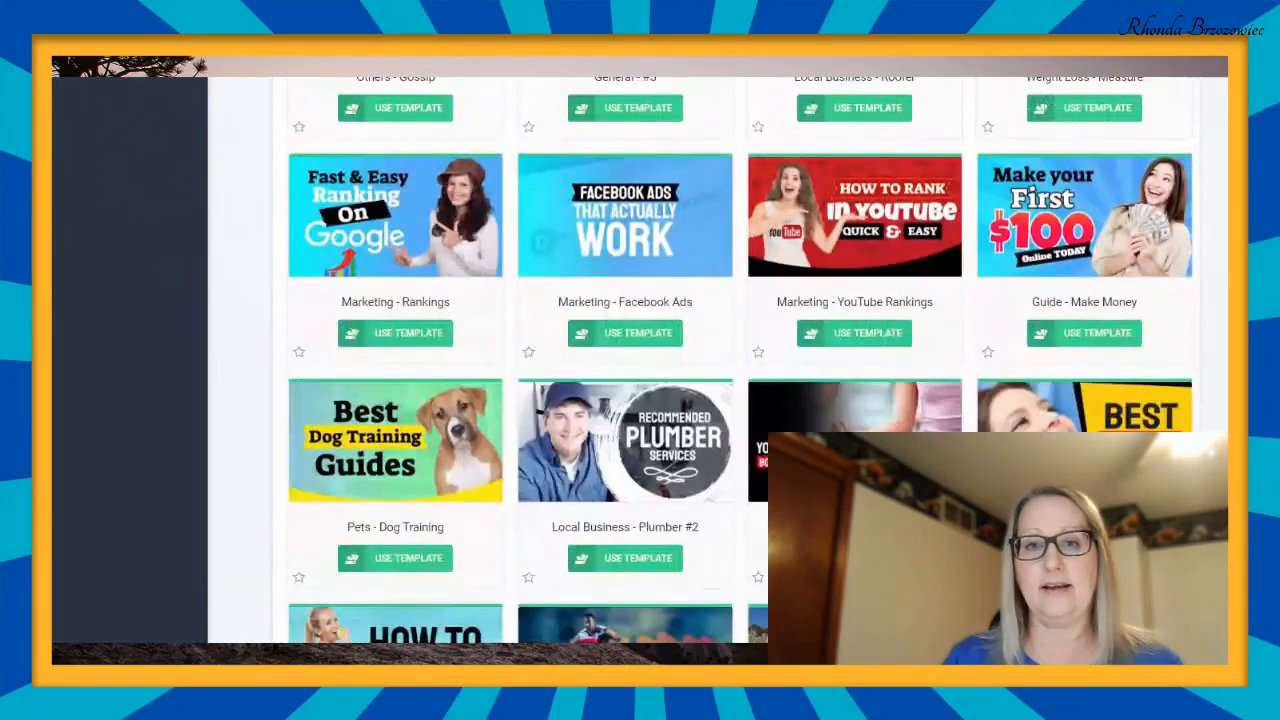
scroll(740, 360, "down", 3)
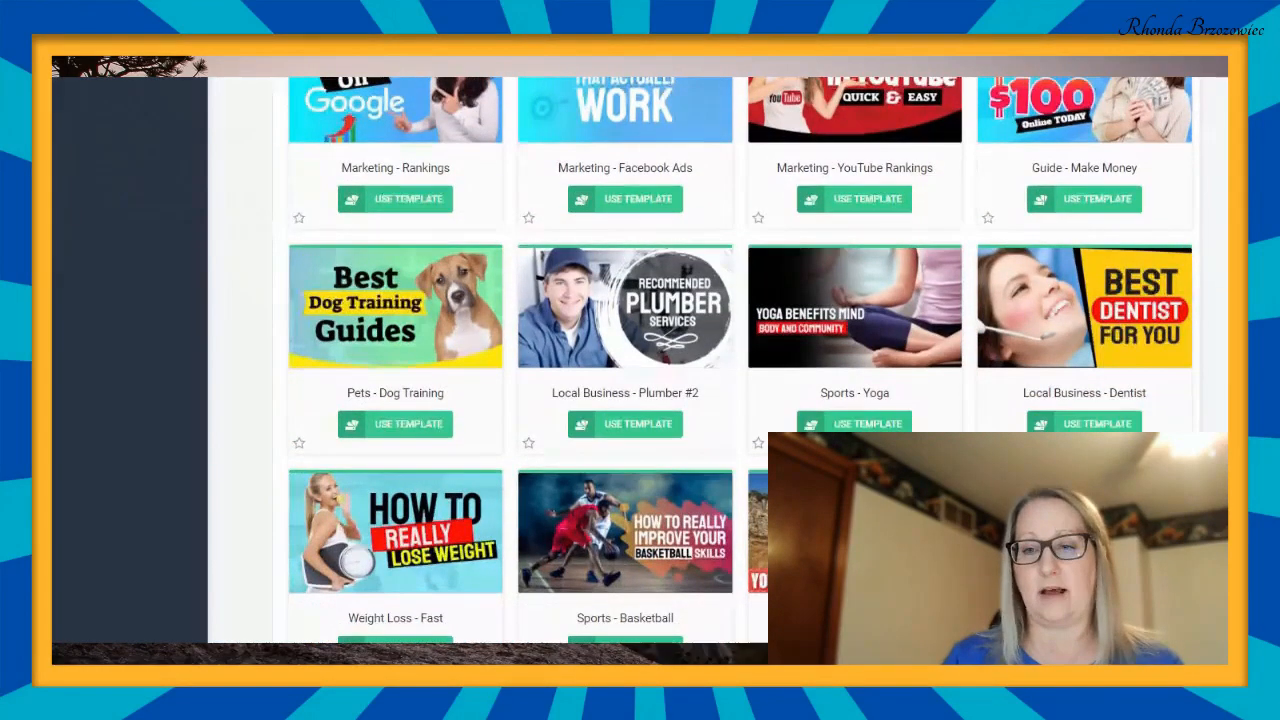
scroll(740, 360, "down", 2)
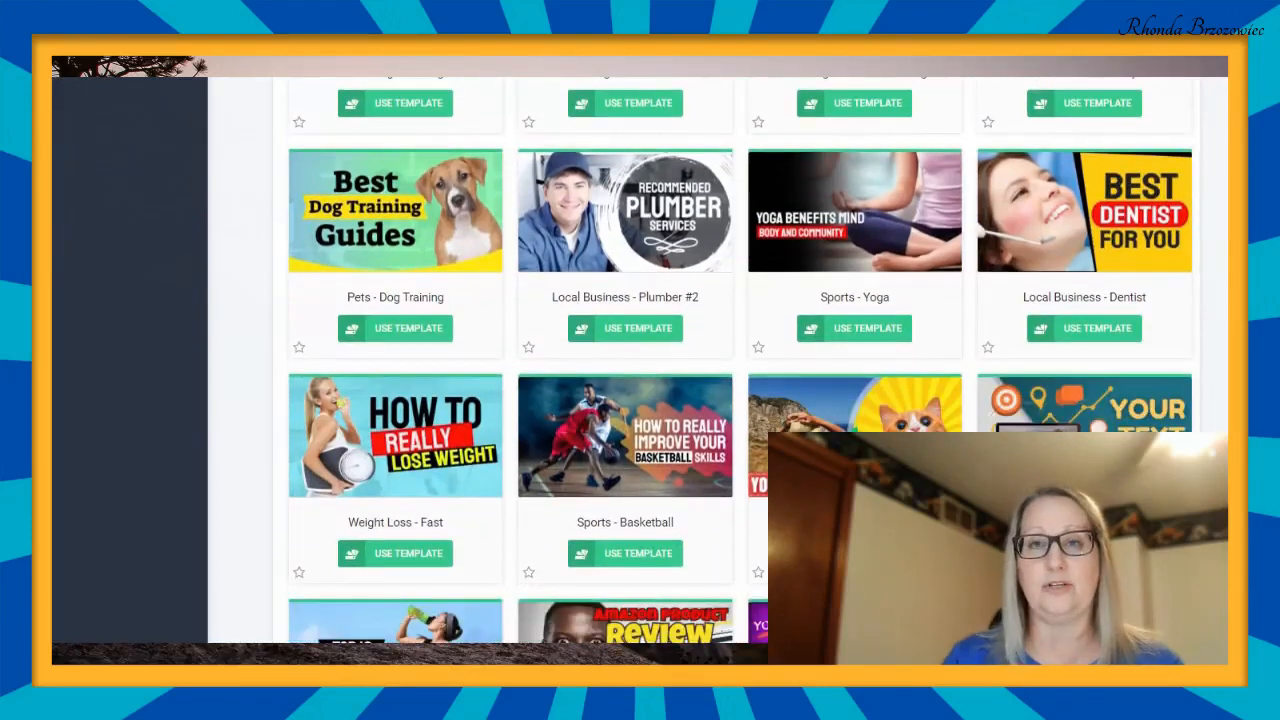
scroll(740, 360, "down", 8)
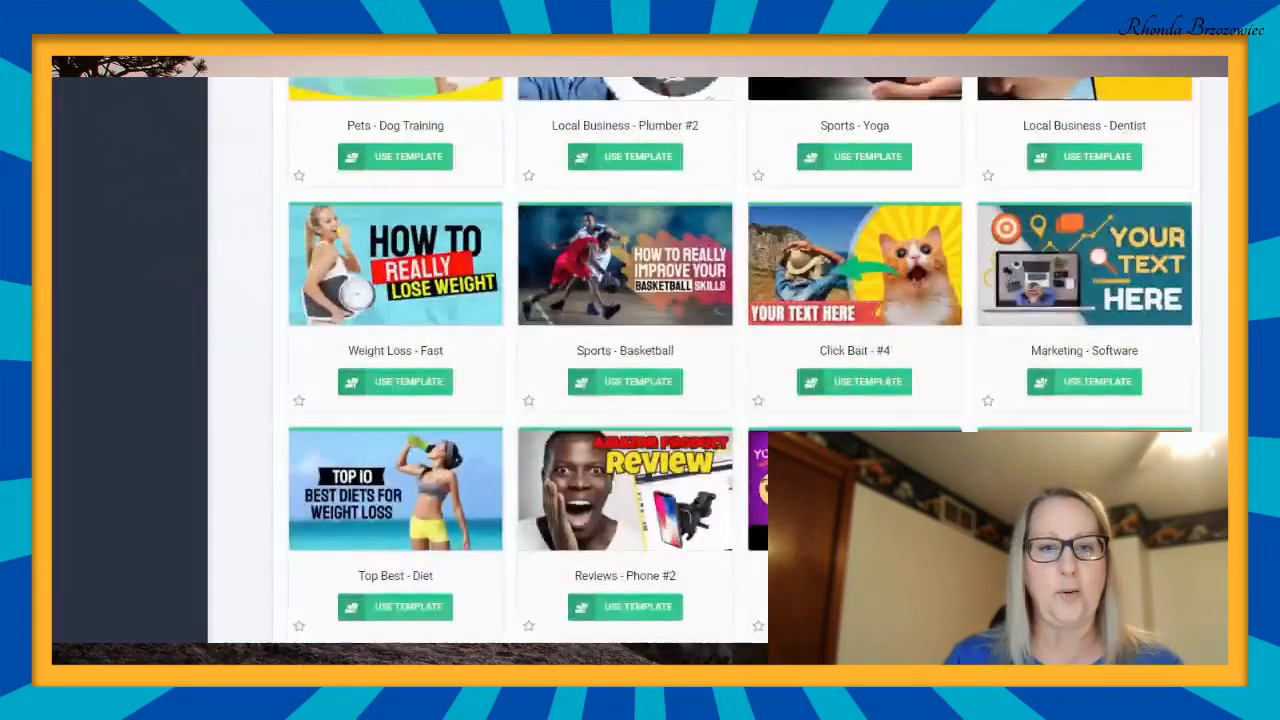
scroll(740, 360, "down", 12)
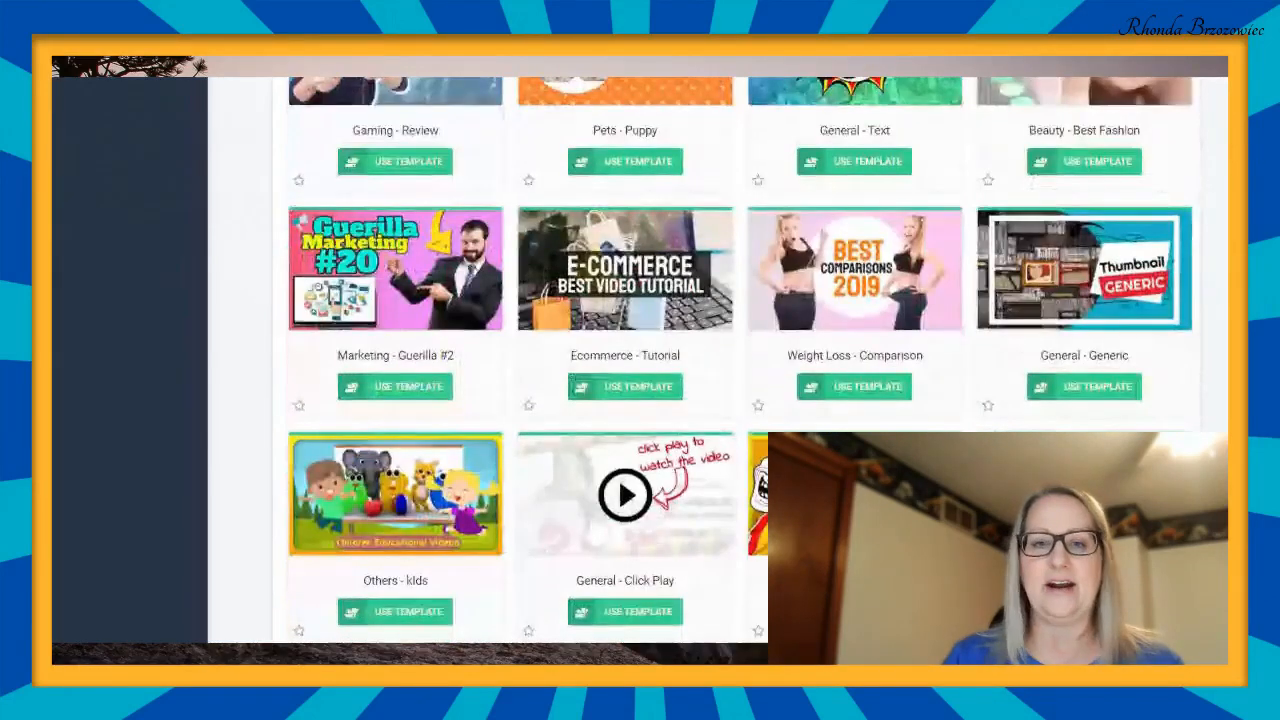
scroll(740, 360, "down", 6)
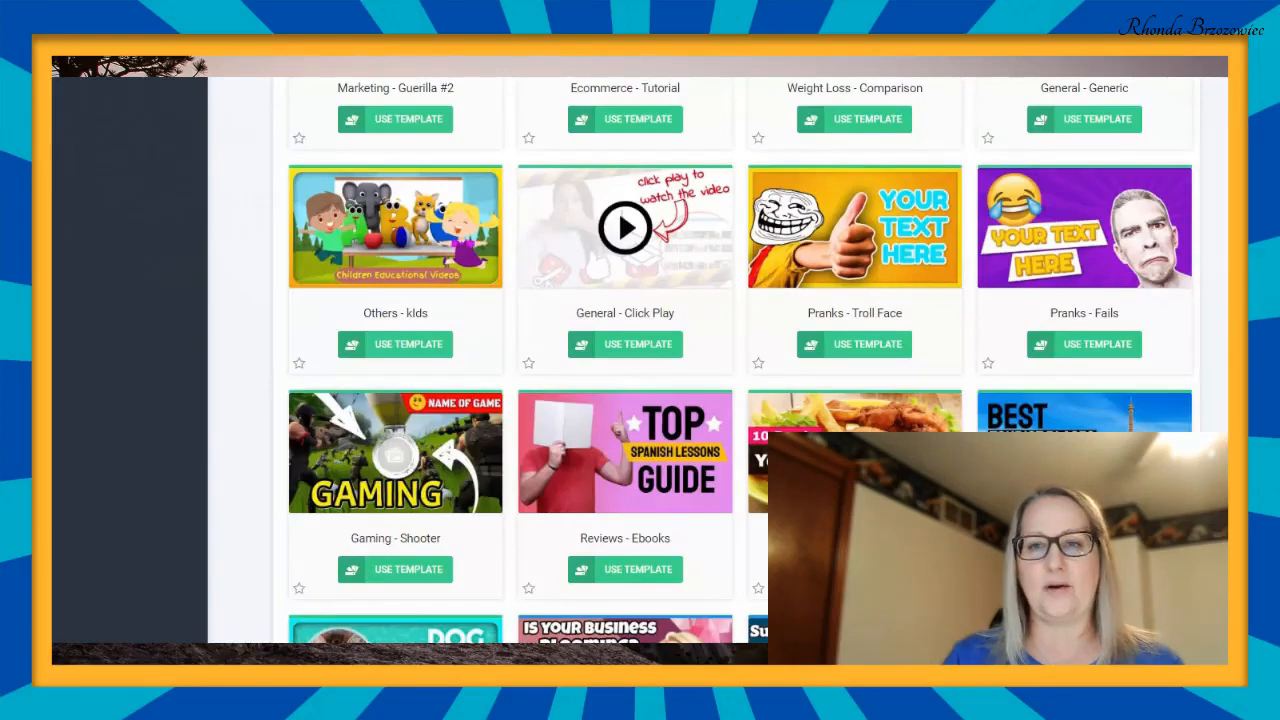
scroll(625, 420, "down", 3)
scroll(625, 420, "down", 2)
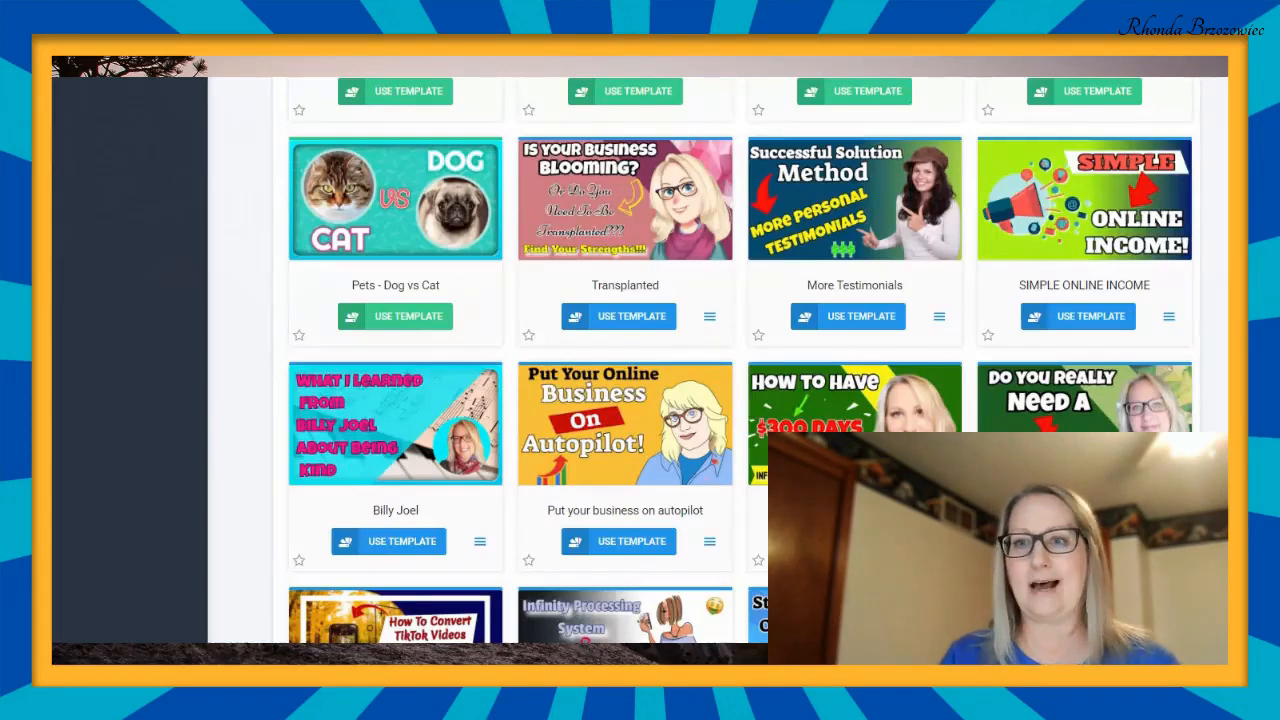
- Look through the custom thumbnail templates saved in the account, listed after the predefined ones
scroll(740, 360, "down", 5)
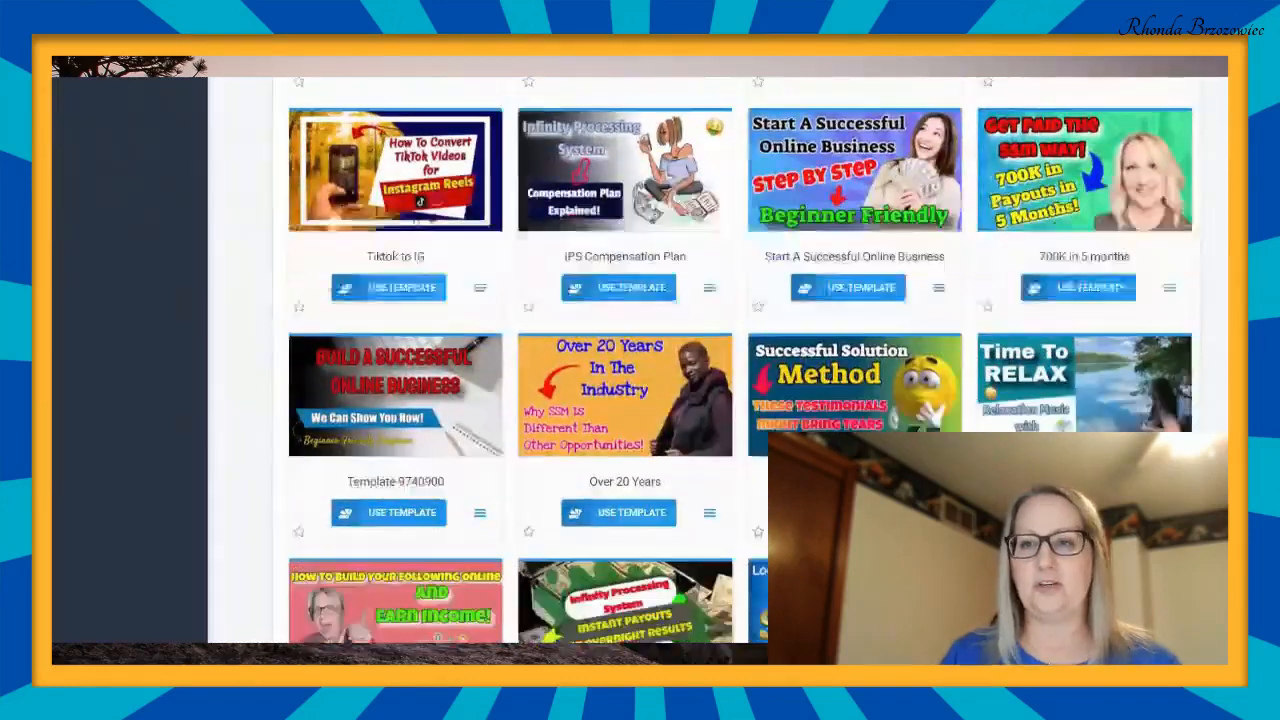
scroll(740, 360, "down", 3)
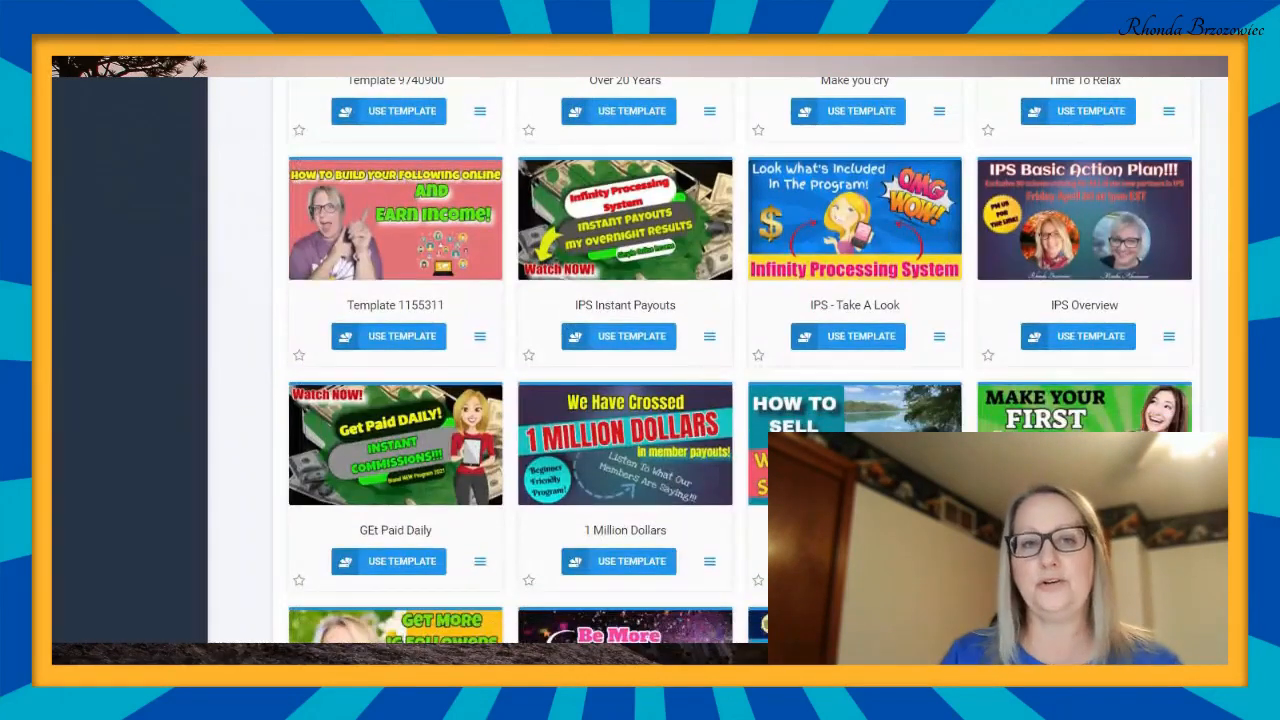
scroll(740, 360, "down", 2)
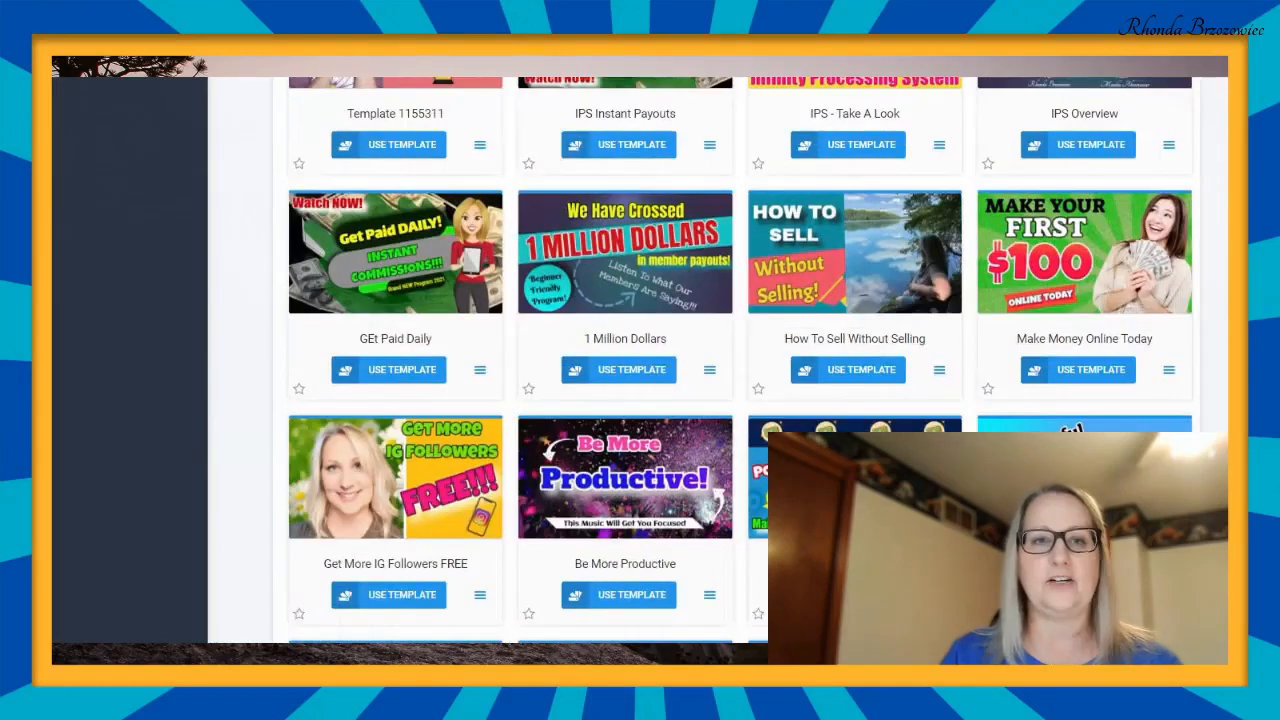
scroll(740, 360, "down", 1)
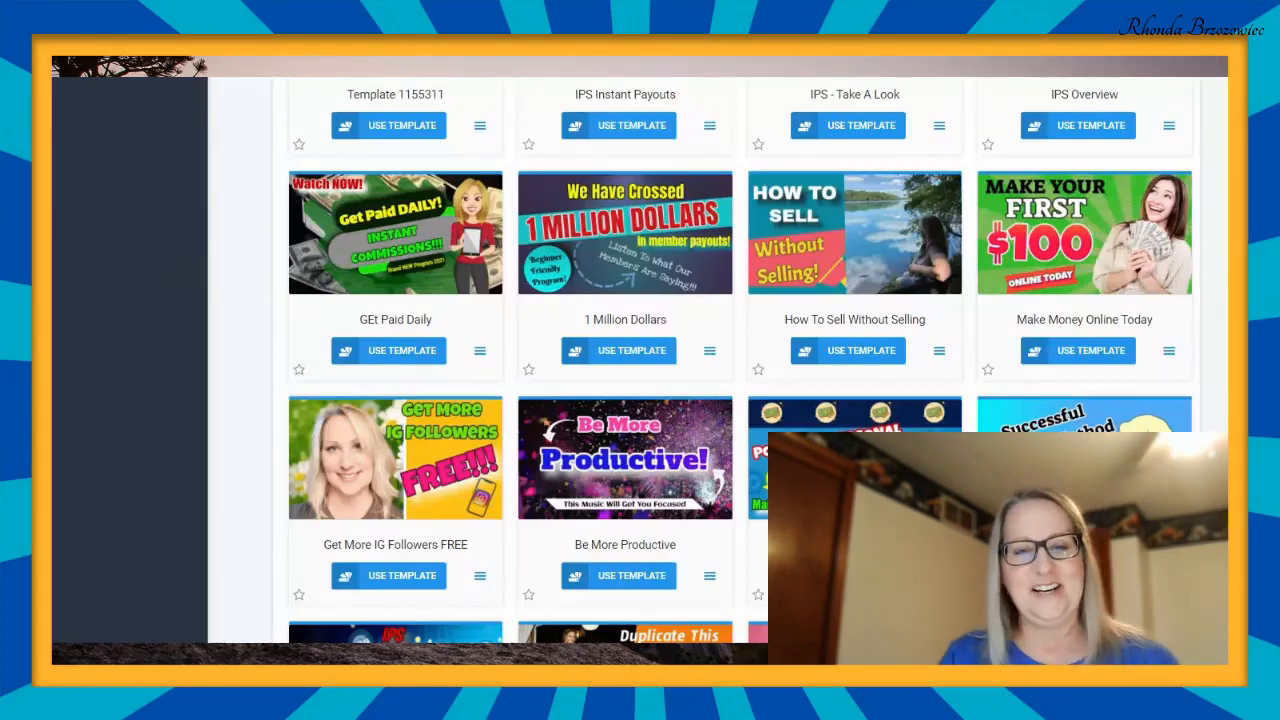
scroll(740, 360, "down", 8)
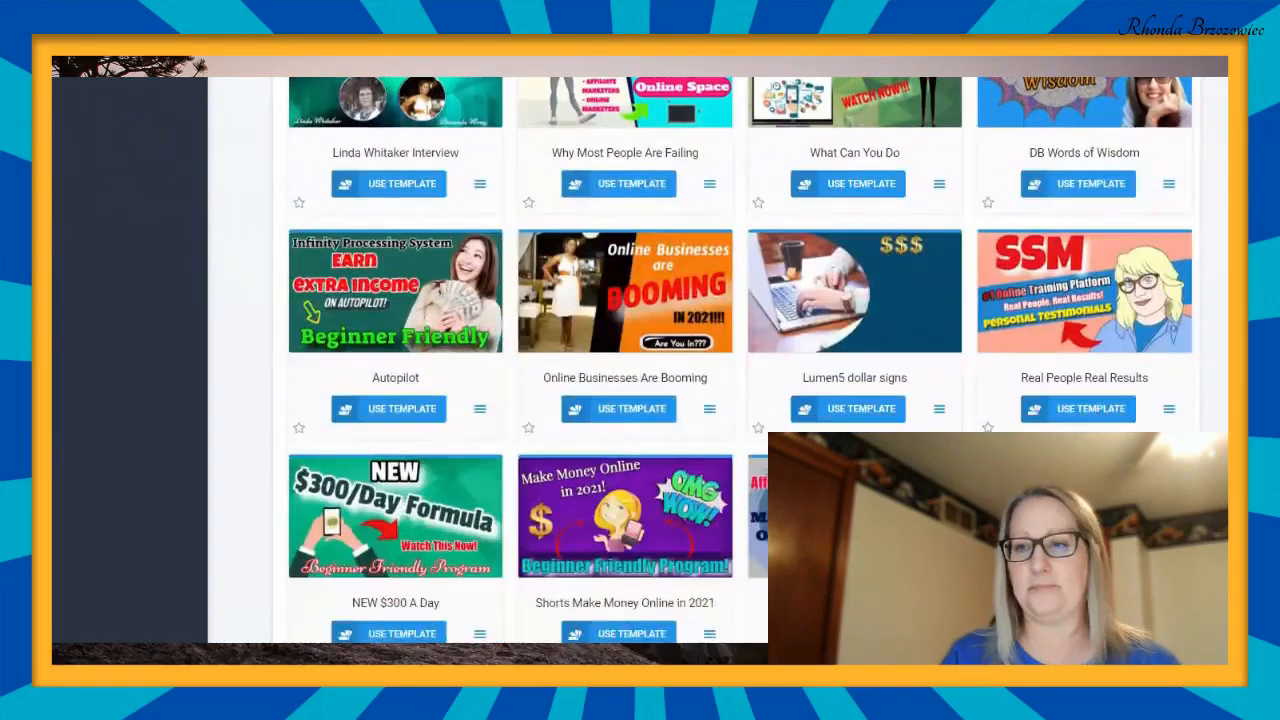
scroll(740, 360, "down", 10)
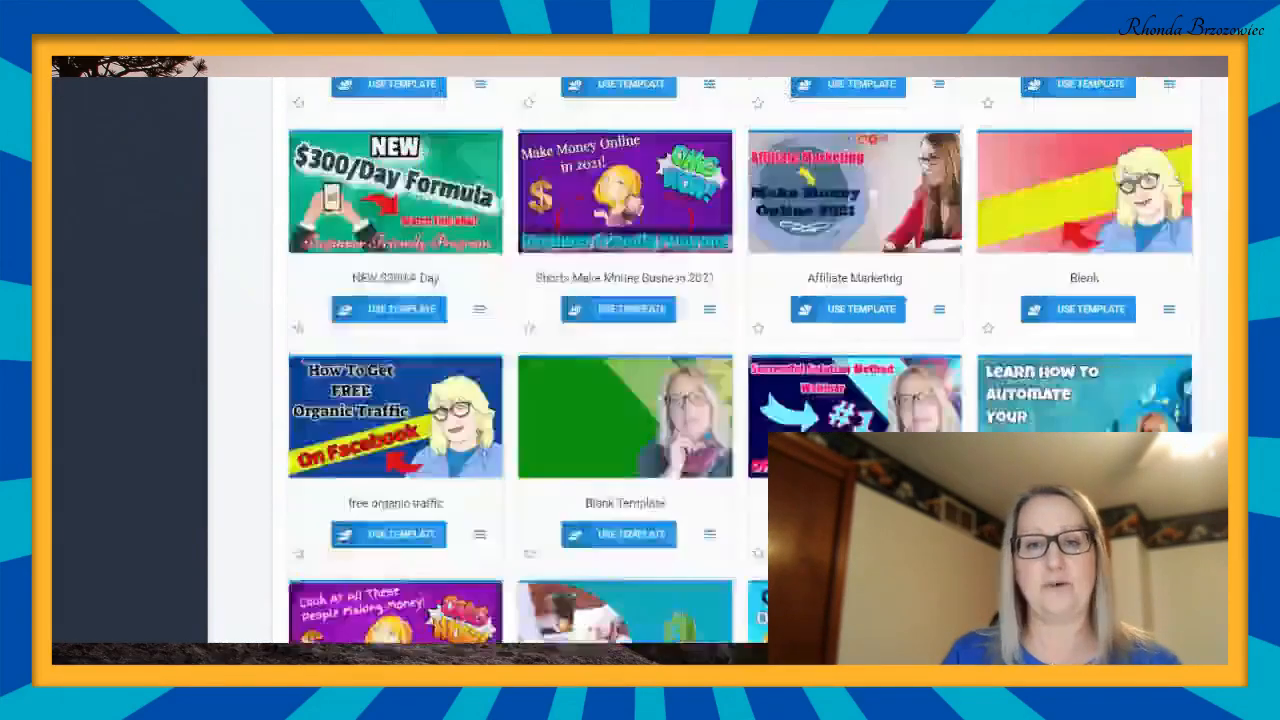
scroll(740, 360, "up", 6)
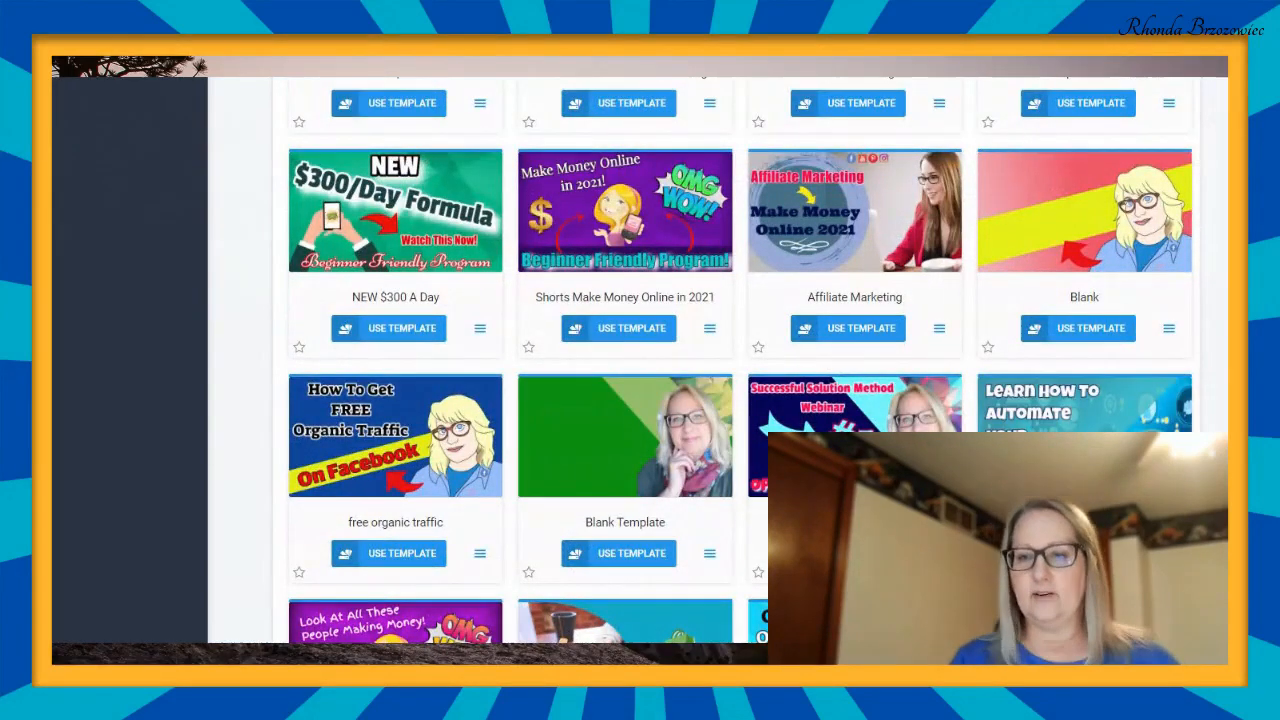
scroll(640, 360, "down", 7)
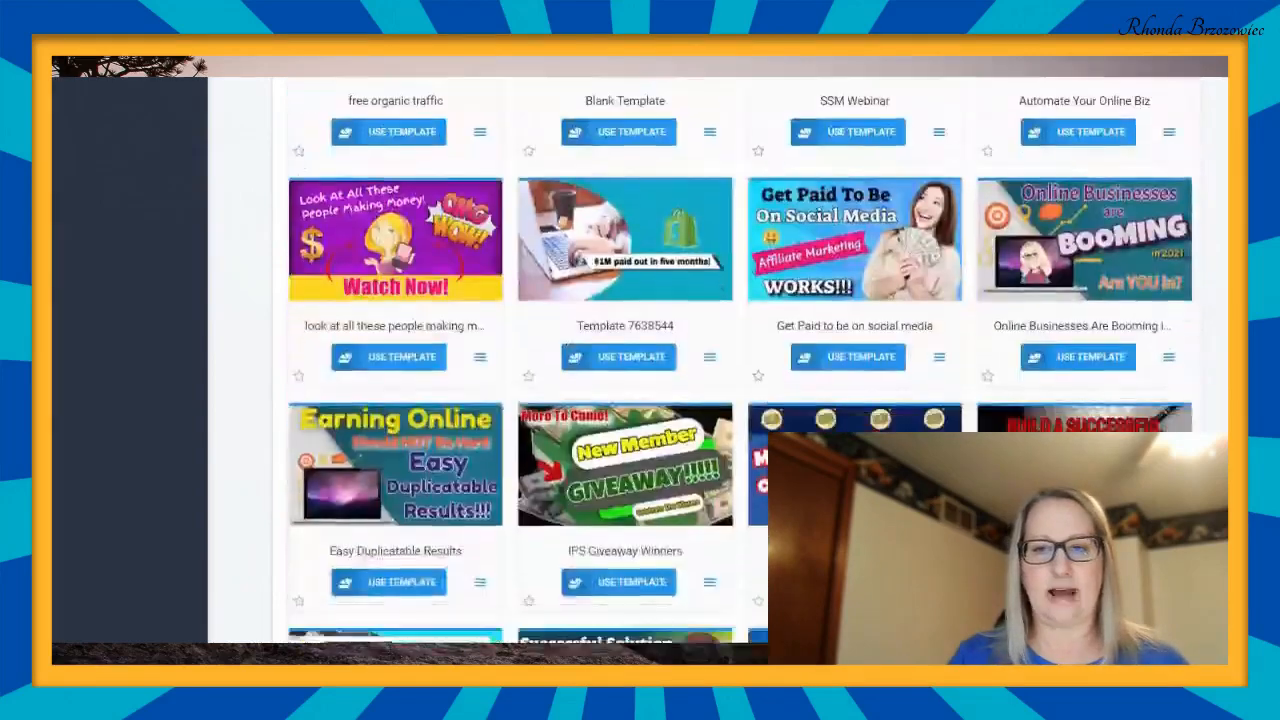
scroll(640, 360, "down", 6)
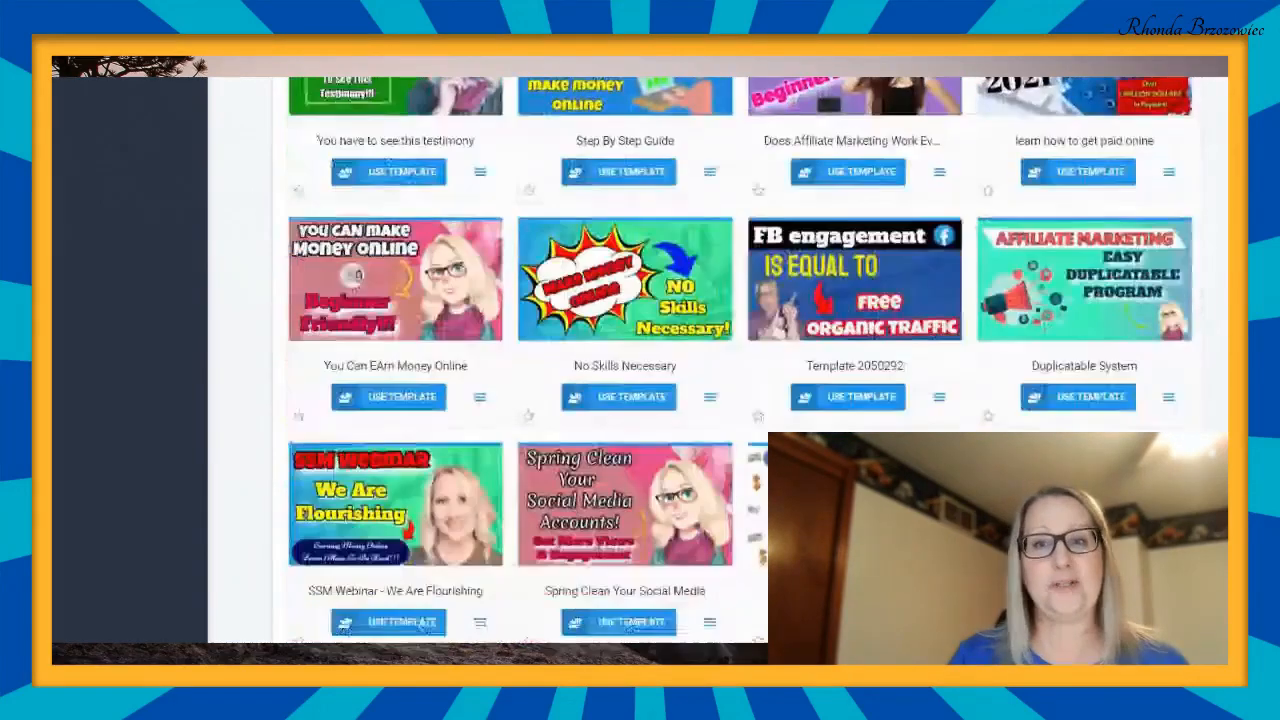
scroll(640, 360, "down", 8)
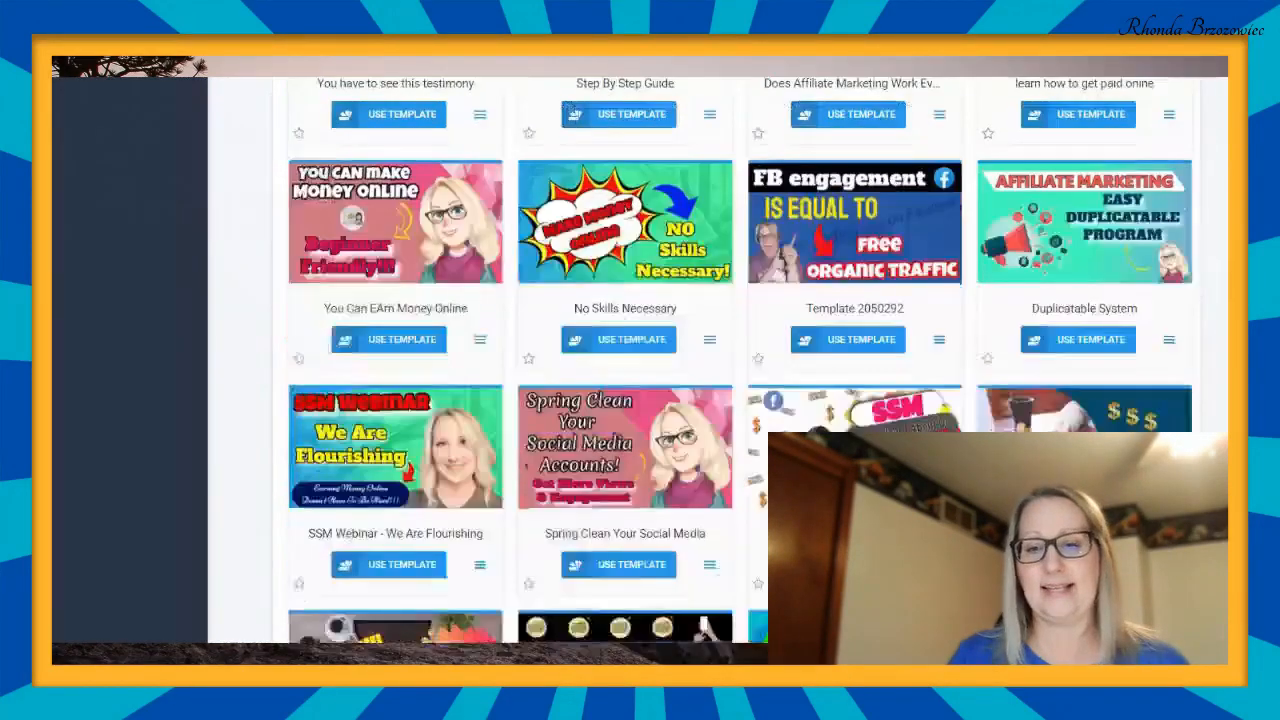
scroll(640, 360, "down", 9)
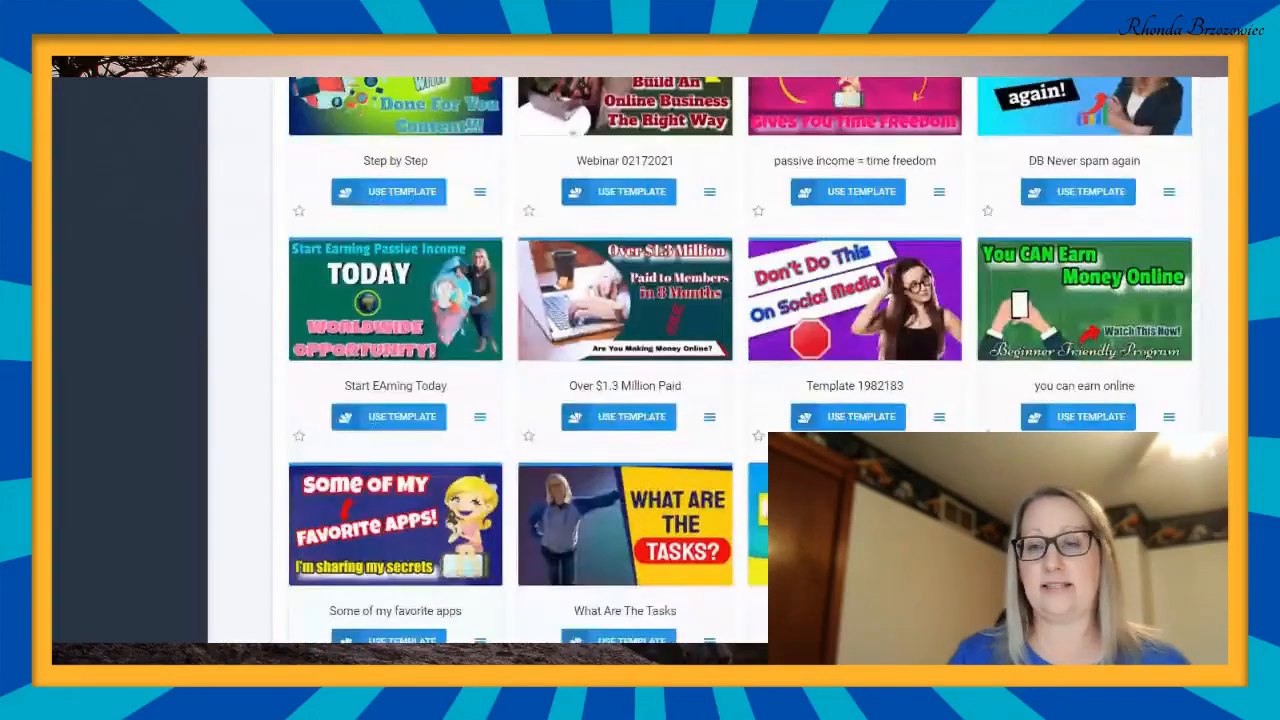
scroll(640, 360, "down", 6)
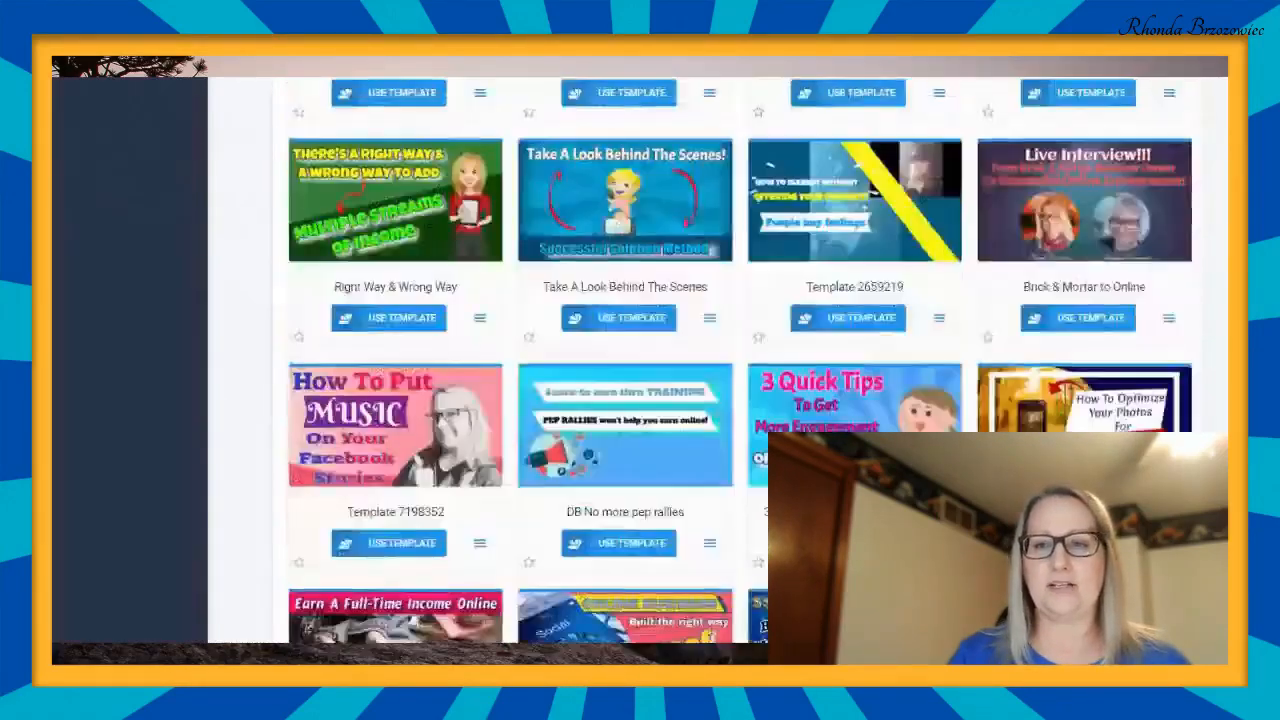
scroll(640, 360, "down", 11)
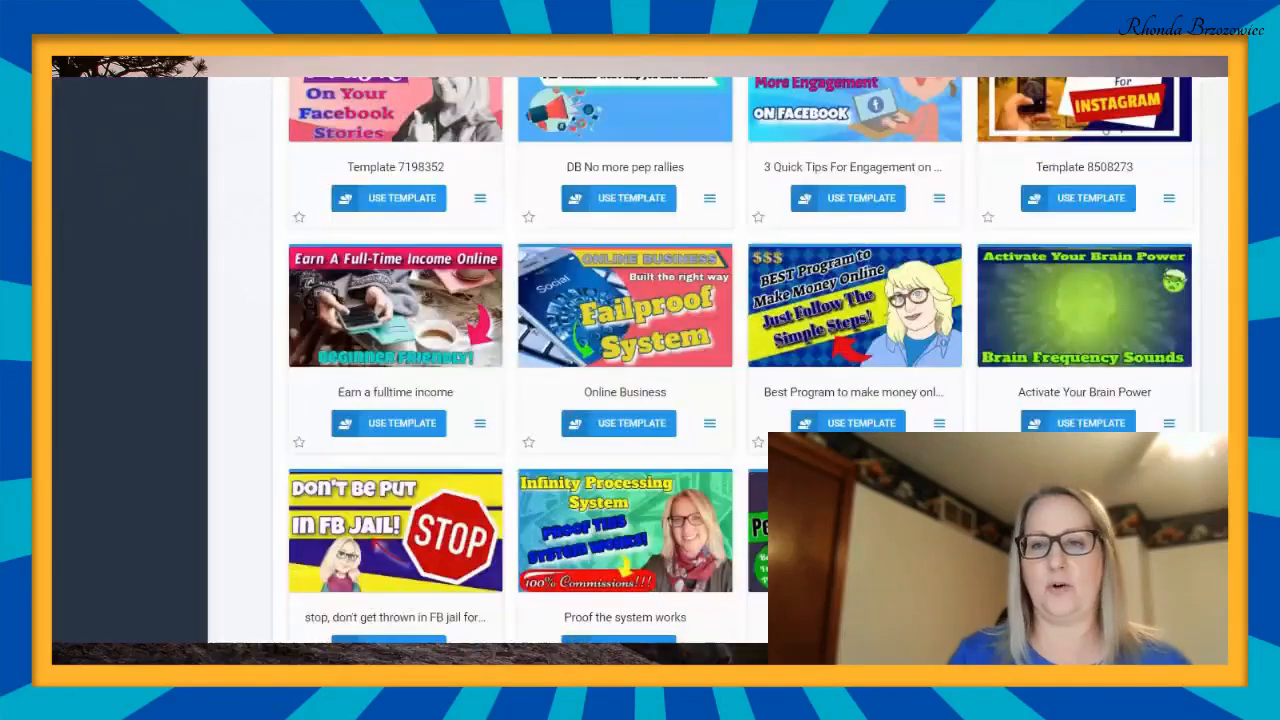
scroll(640, 360, "down", 10)
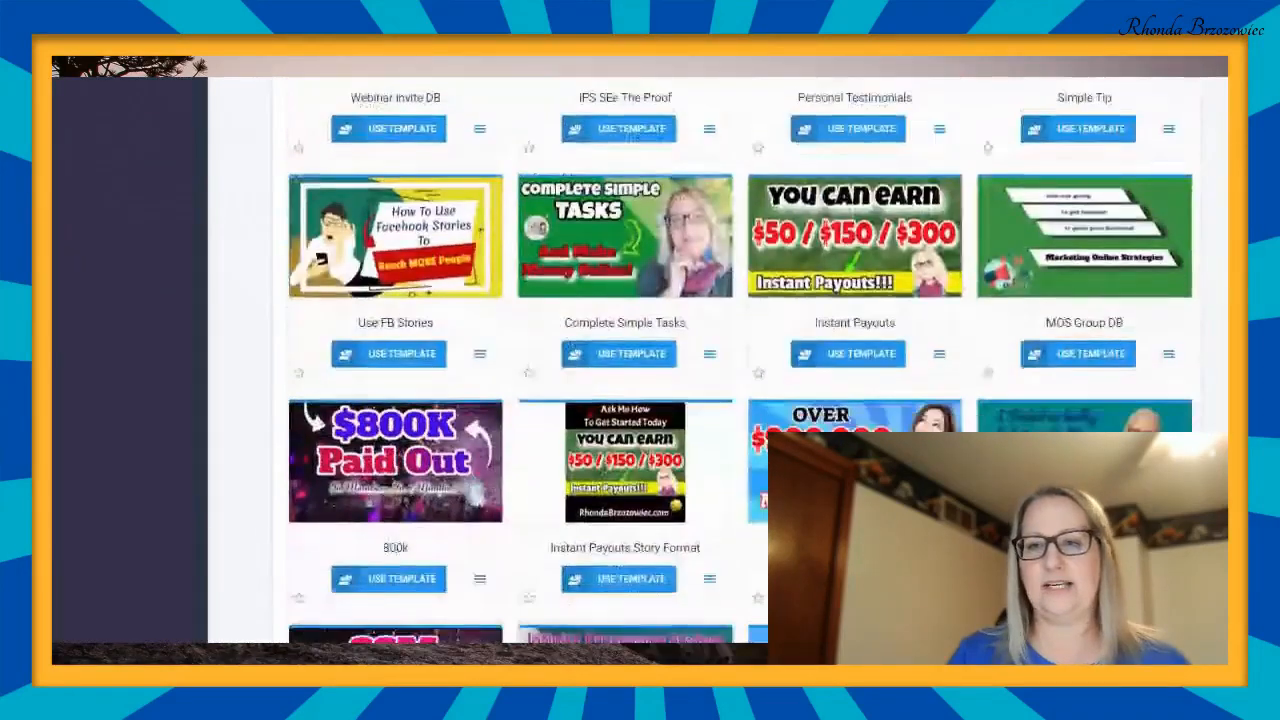
scroll(640, 360, "down", 5)
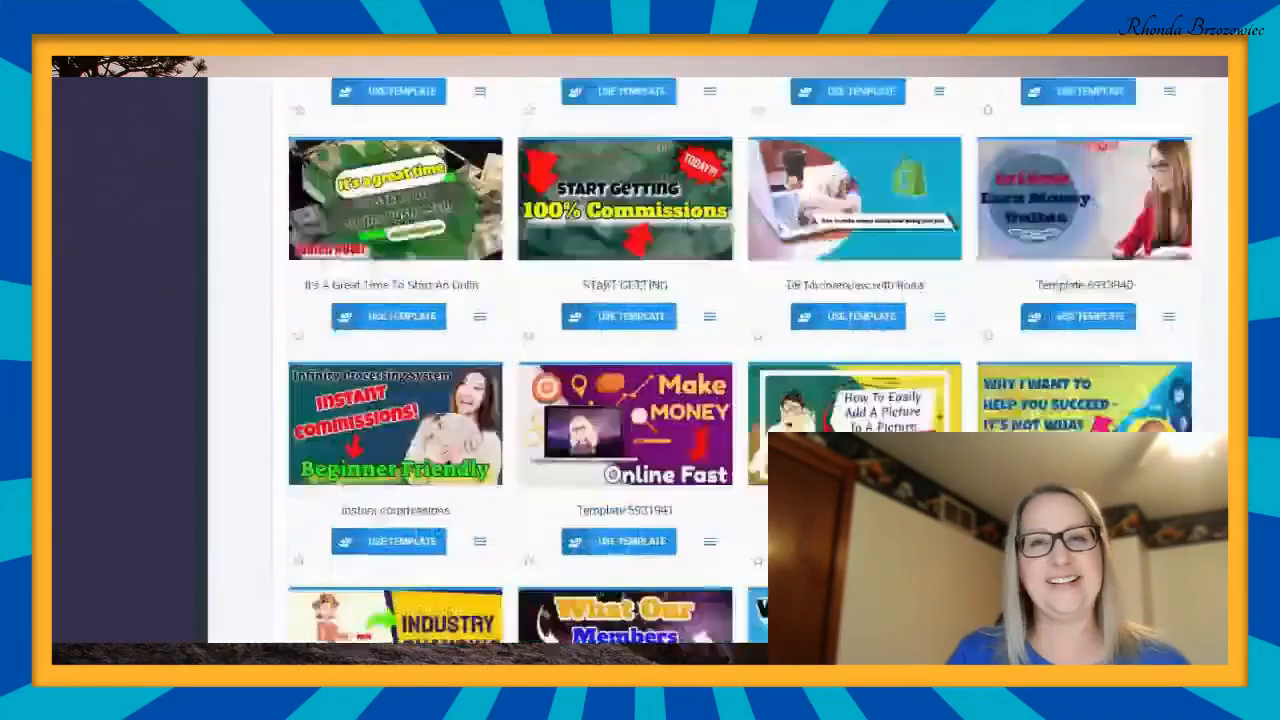
scroll(640, 360, "down", 10)
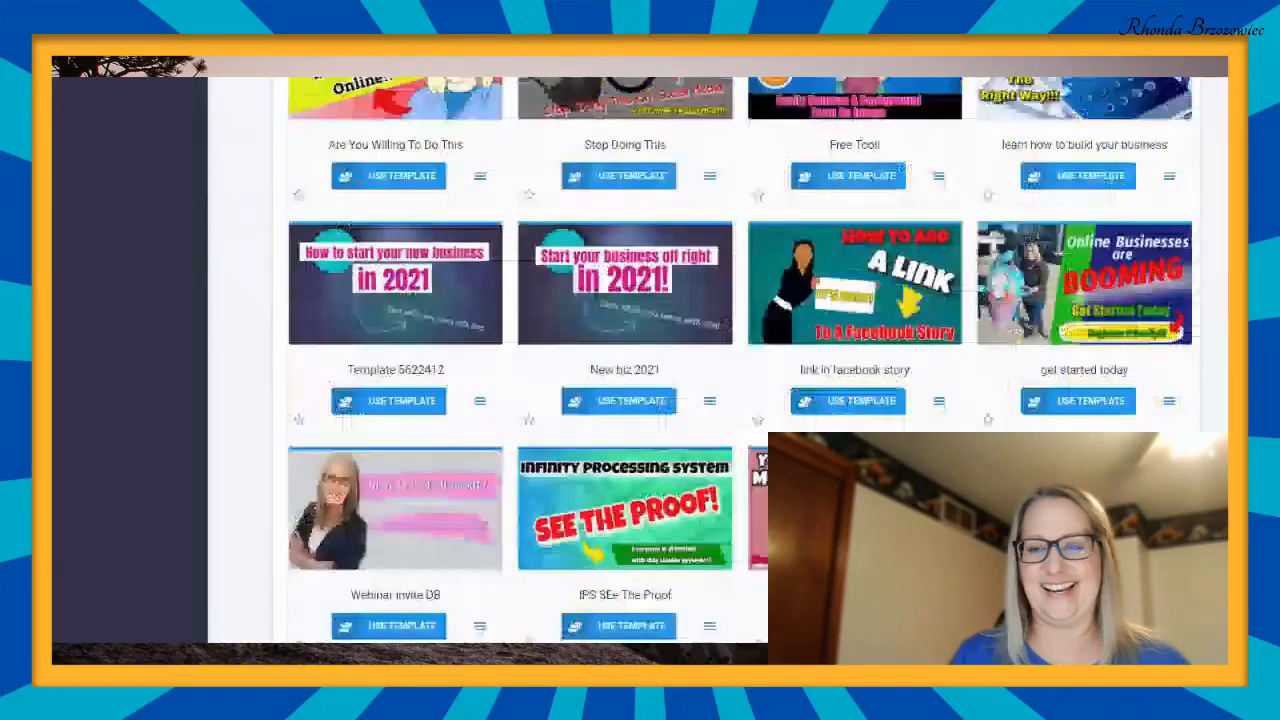
scroll(640, 360, "down", 5)
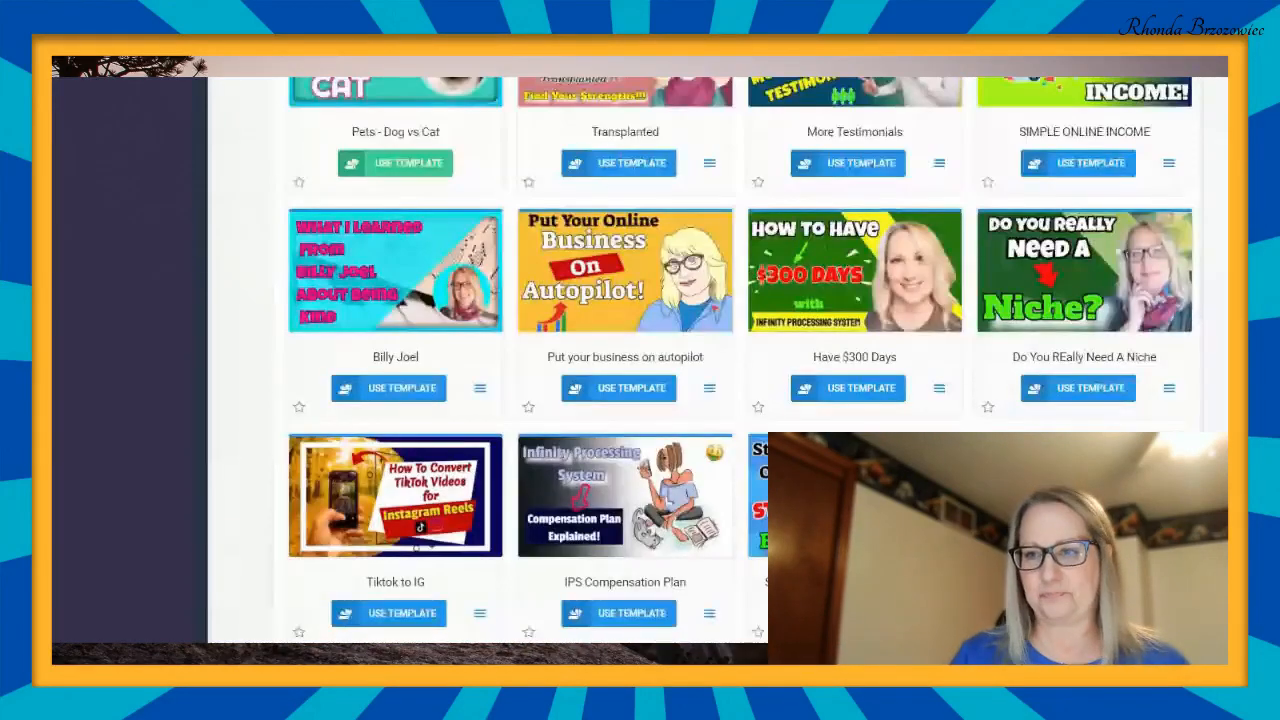
scroll(640, 360, "up", 3)
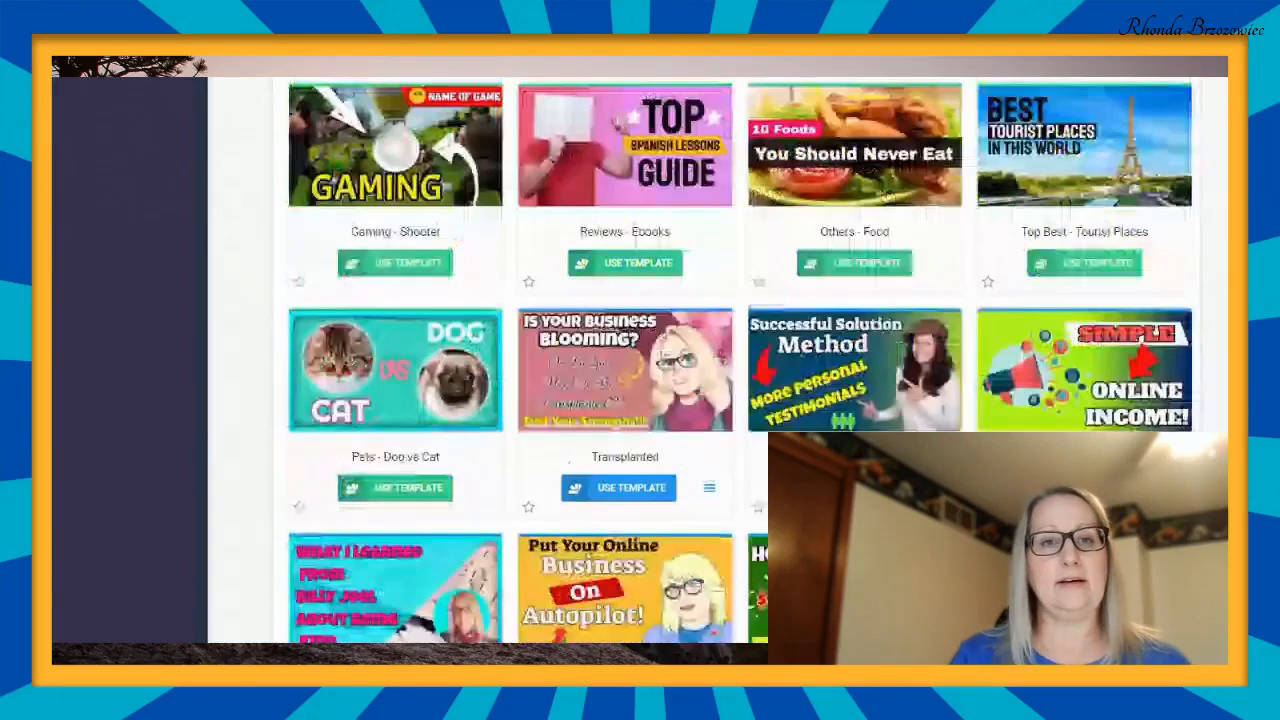
- Go back through the predefined templates and start a thumbnail from the Ecommerce - Shopify template
scroll(640, 360, "up", 7)
scroll(640, 360, "up", 3)
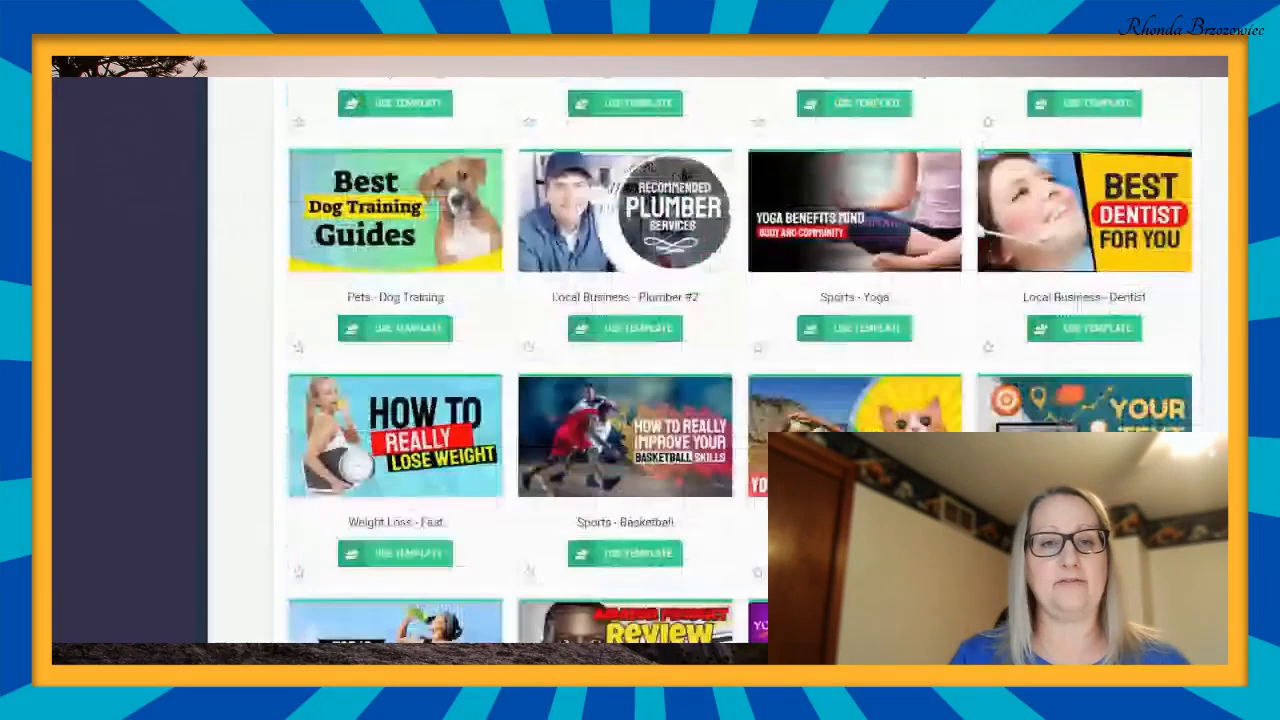
scroll(640, 360, "up", 3)
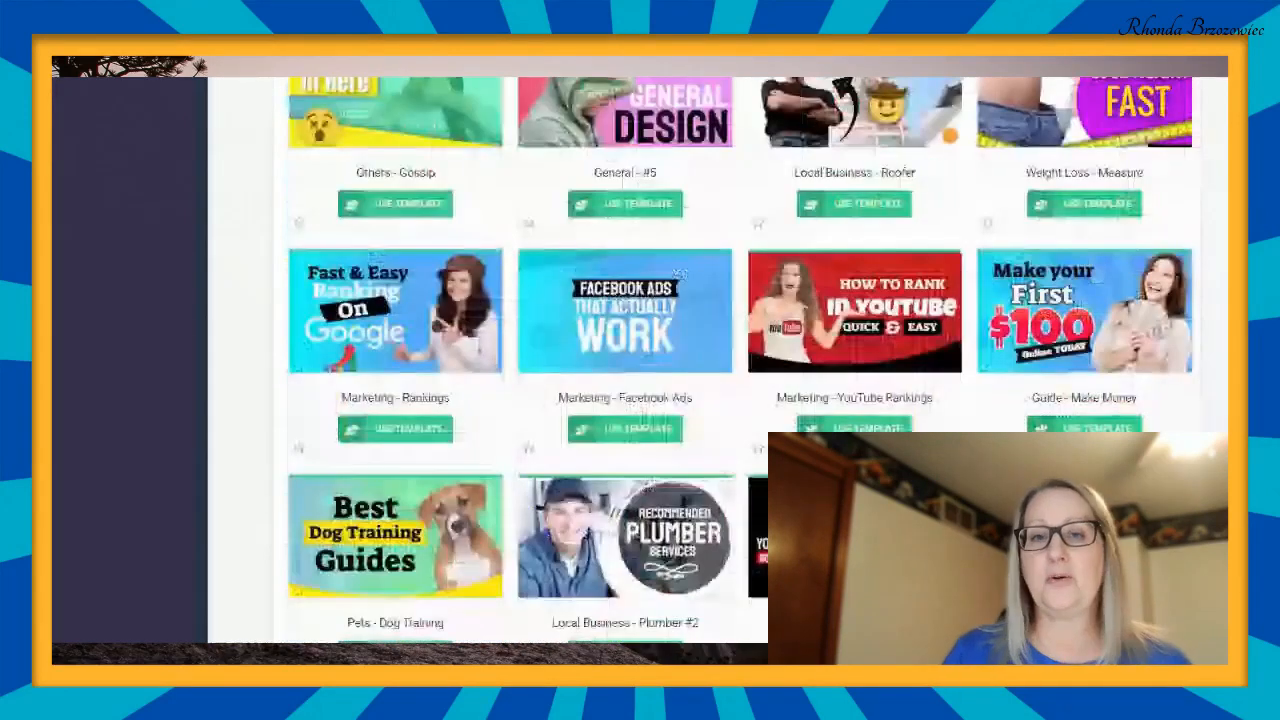
scroll(640, 360, "up", 1)
scroll(640, 360, "up", 2)
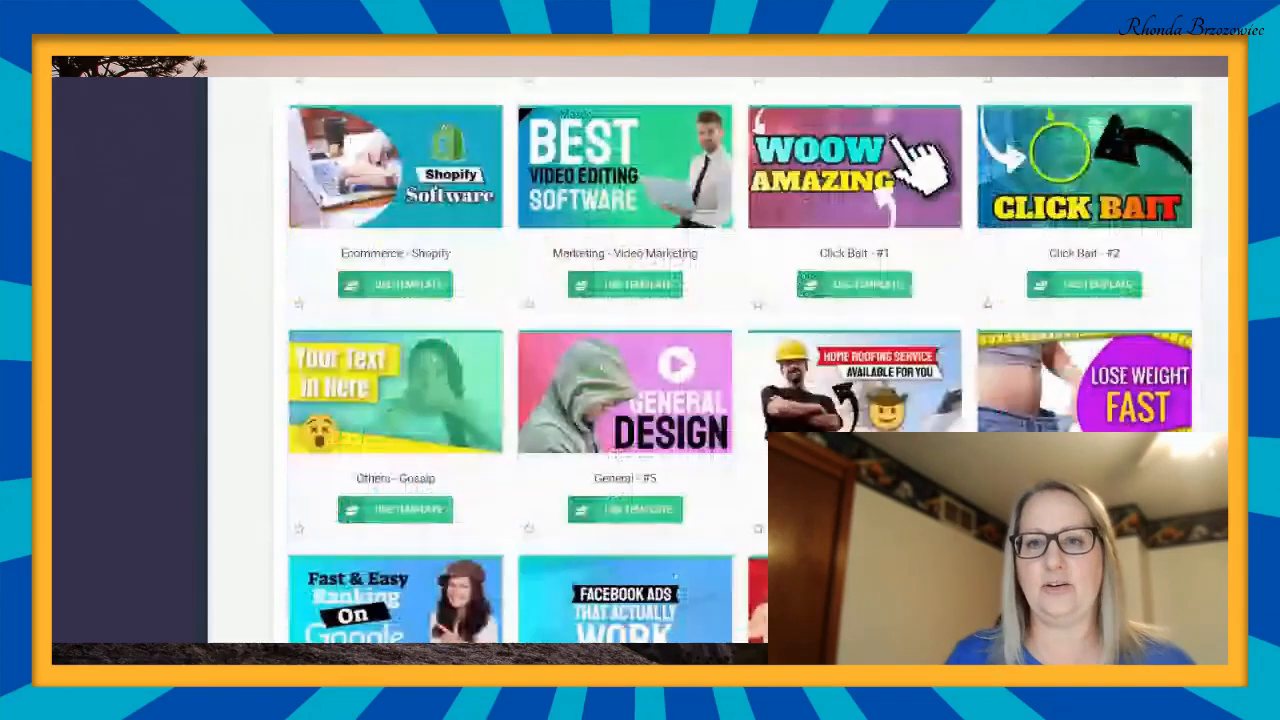
scroll(640, 360, "up", 10)
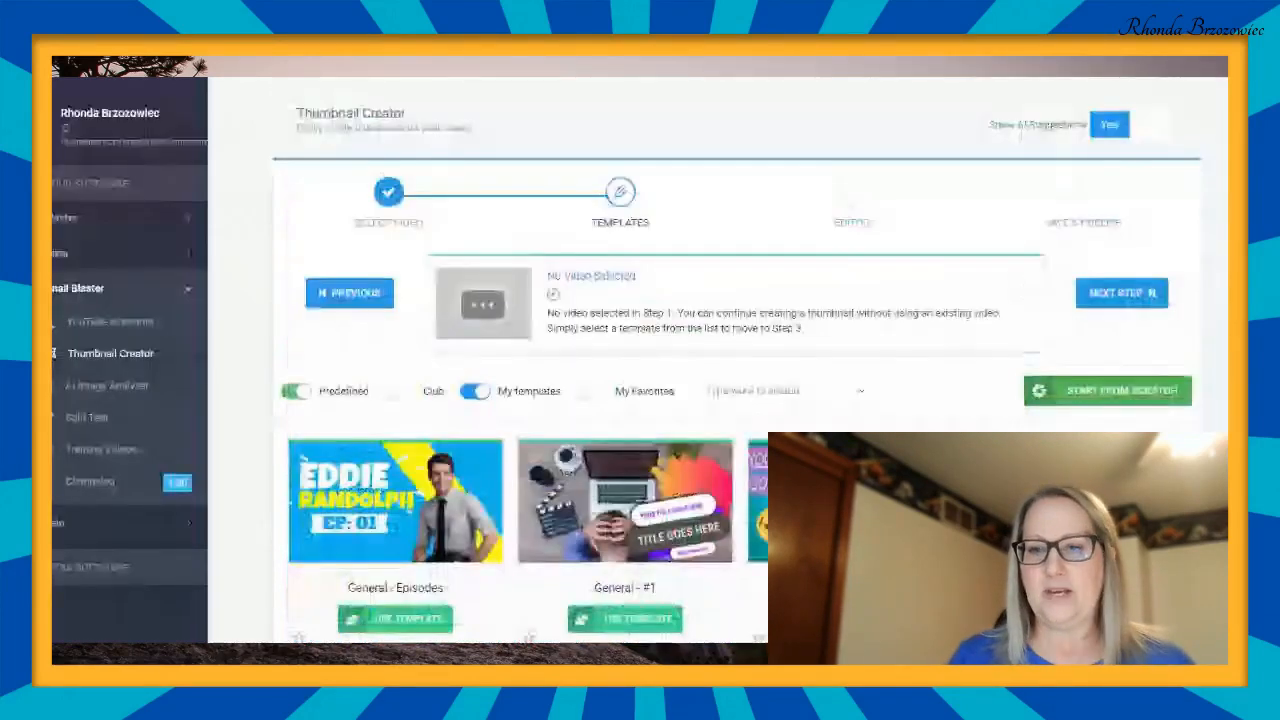
scroll(640, 360, "up", 1)
scroll(640, 360, "down", 1)
scroll(640, 360, "down", 1)
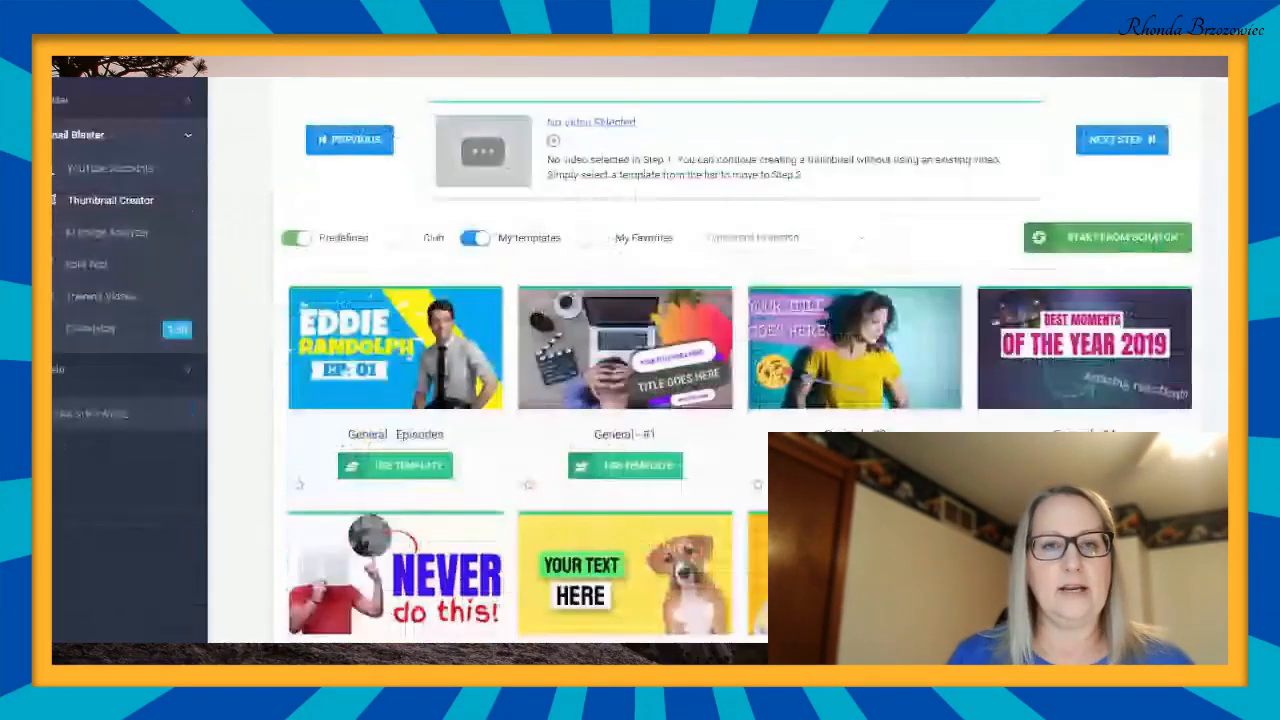
scroll(640, 360, "down", 1)
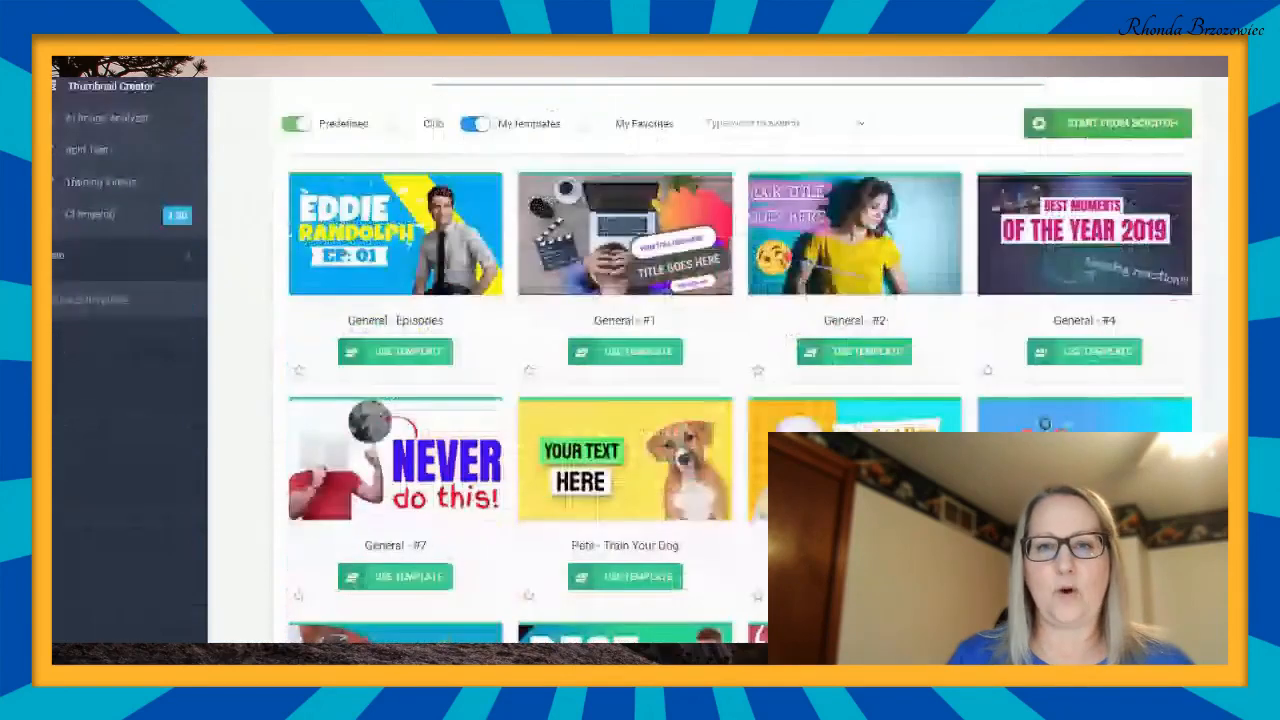
scroll(616, 398, "down", 2)
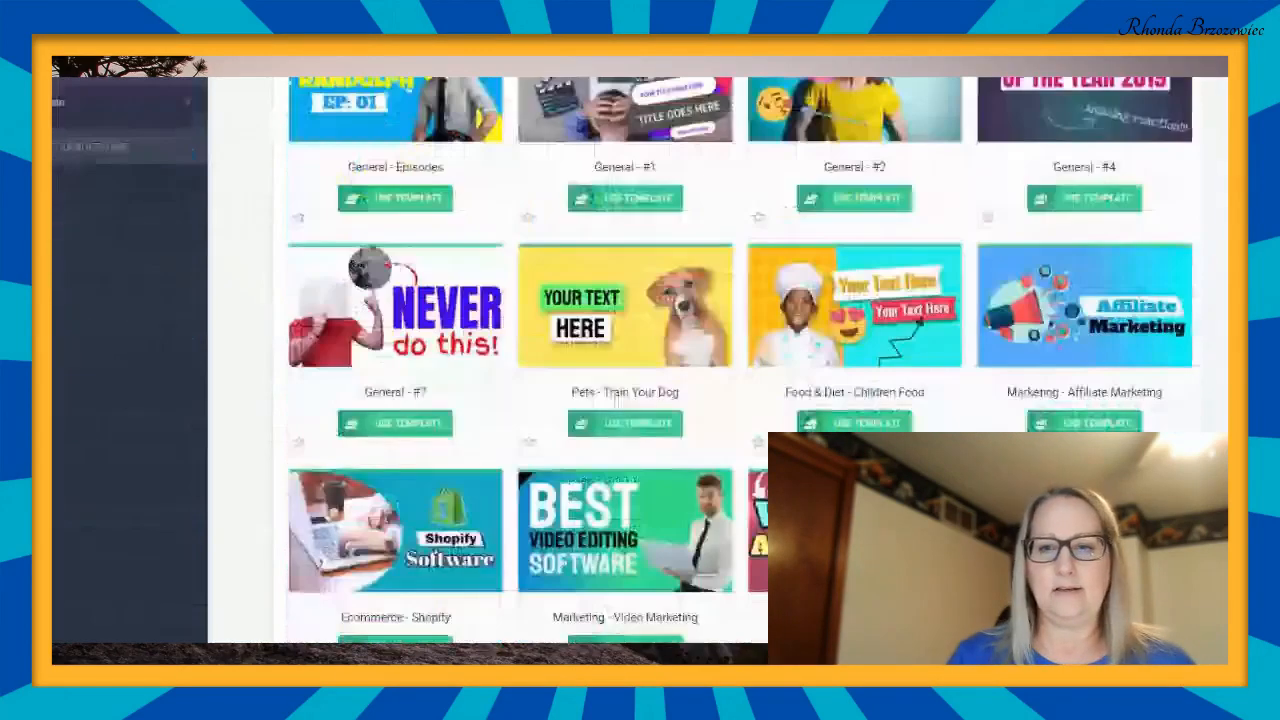
scroll(616, 396, "down", 2)
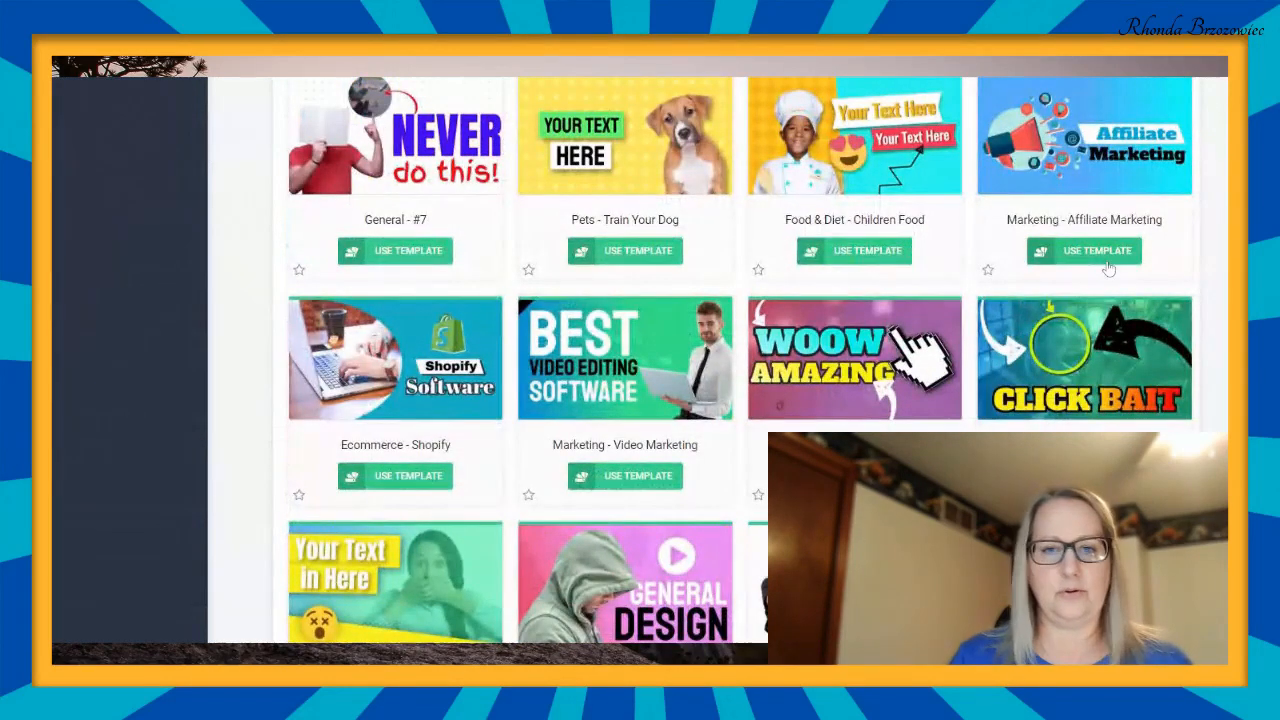
left_click(403, 478)
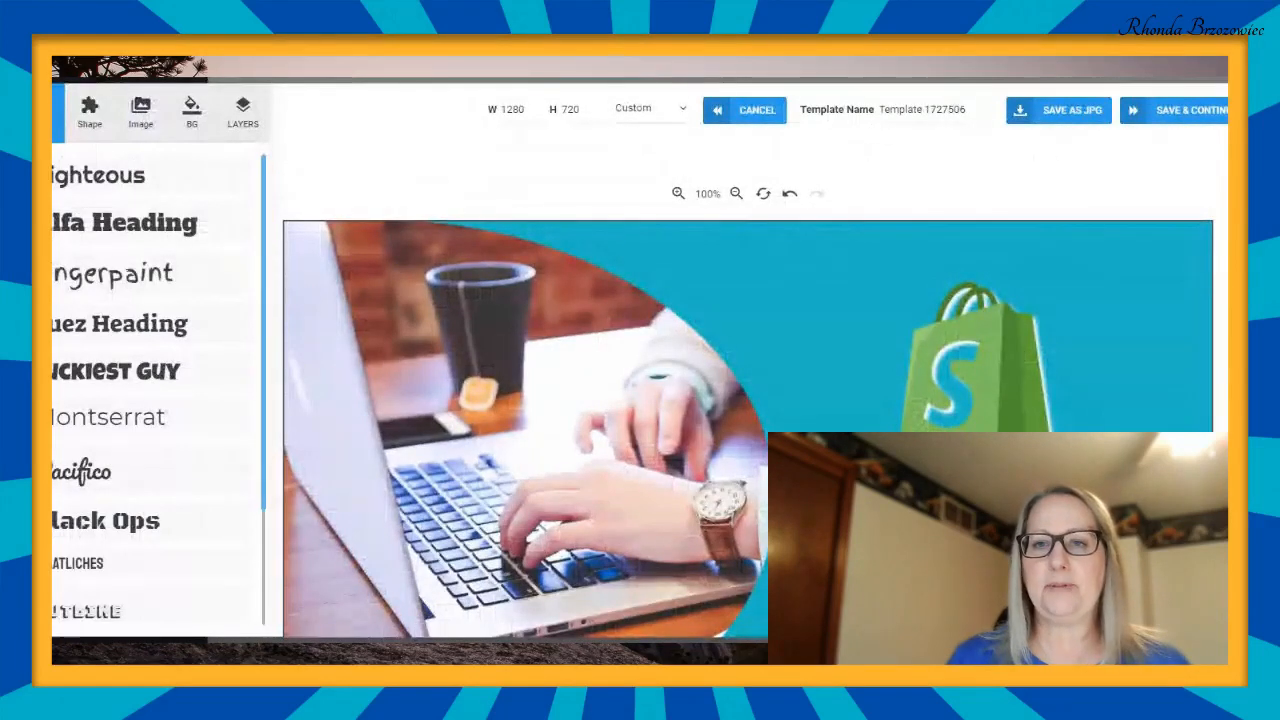
- Replace the default template name with "sample for video"
left_click(967, 109)
key("BackSpace")
key("BackSpace")
key("BackSpace")
key("BackSpace")
key("BackSpace")
key("BackSpace")
key("BackSpace")
key("BackSpace")
key("BackSpace")
key("BackSpace")
key("BackSpace")
key("BackSpace")
key("BackSpace")
key("BackSpace")
key("BackSpace")
key("BackSpace")
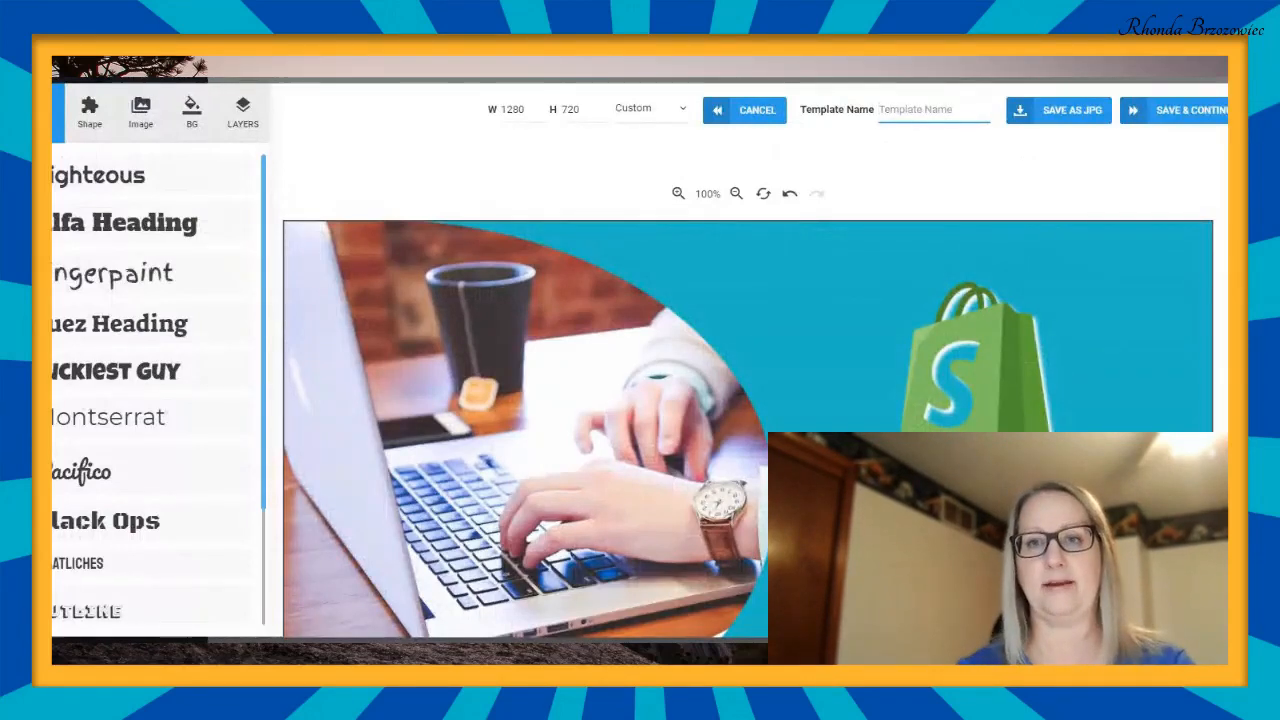
type("sample")
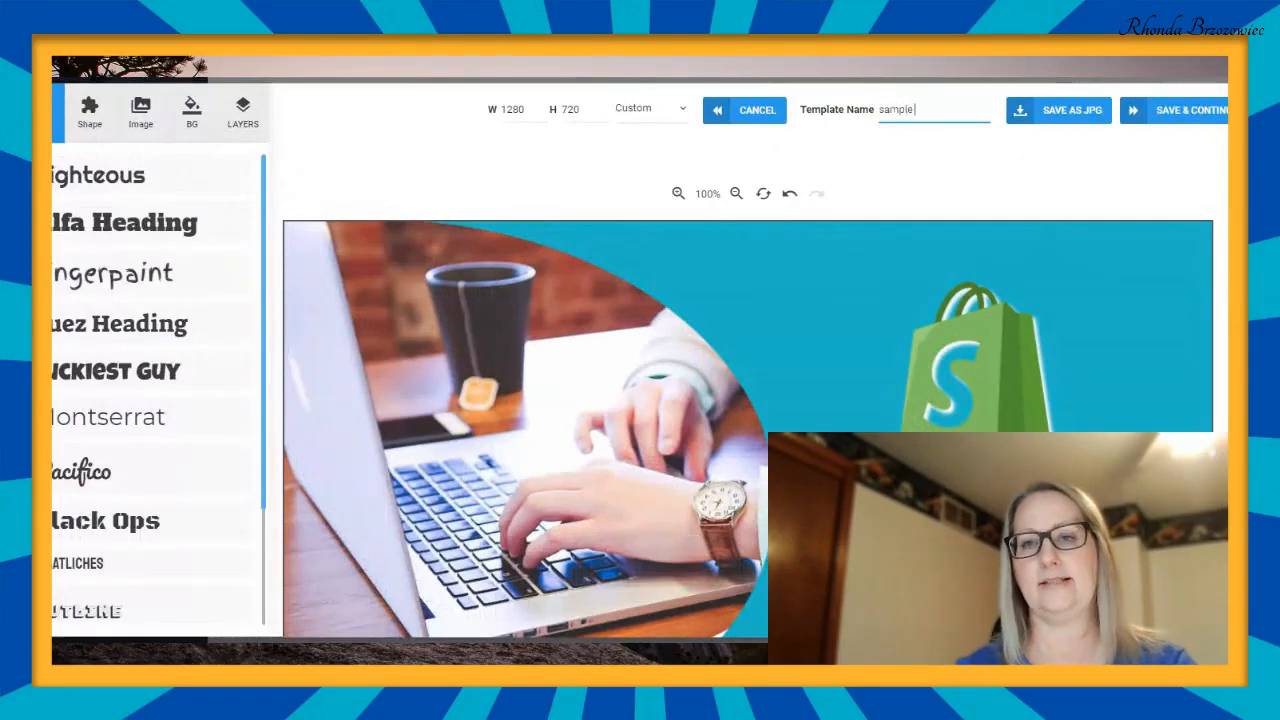
type(" for video")
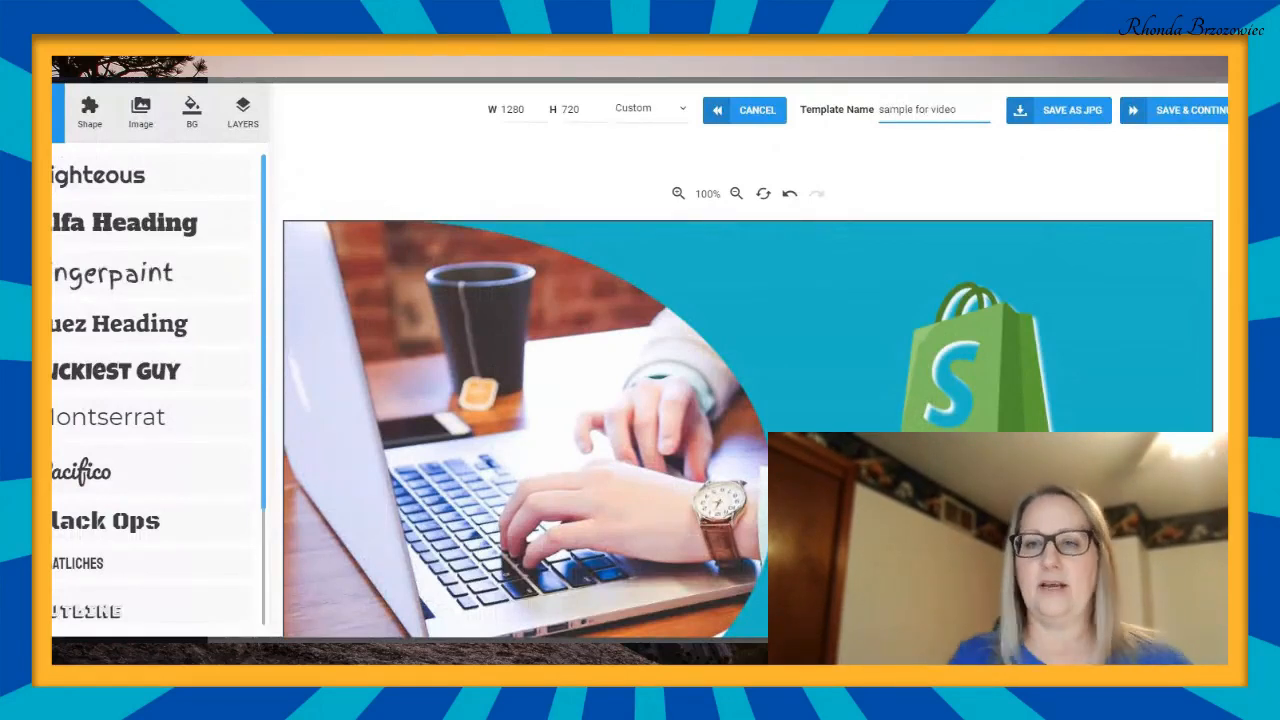
- Delete the photo of hands typing on a laptop from the left half of the thumbnail
scroll(748, 390, "down", 2)
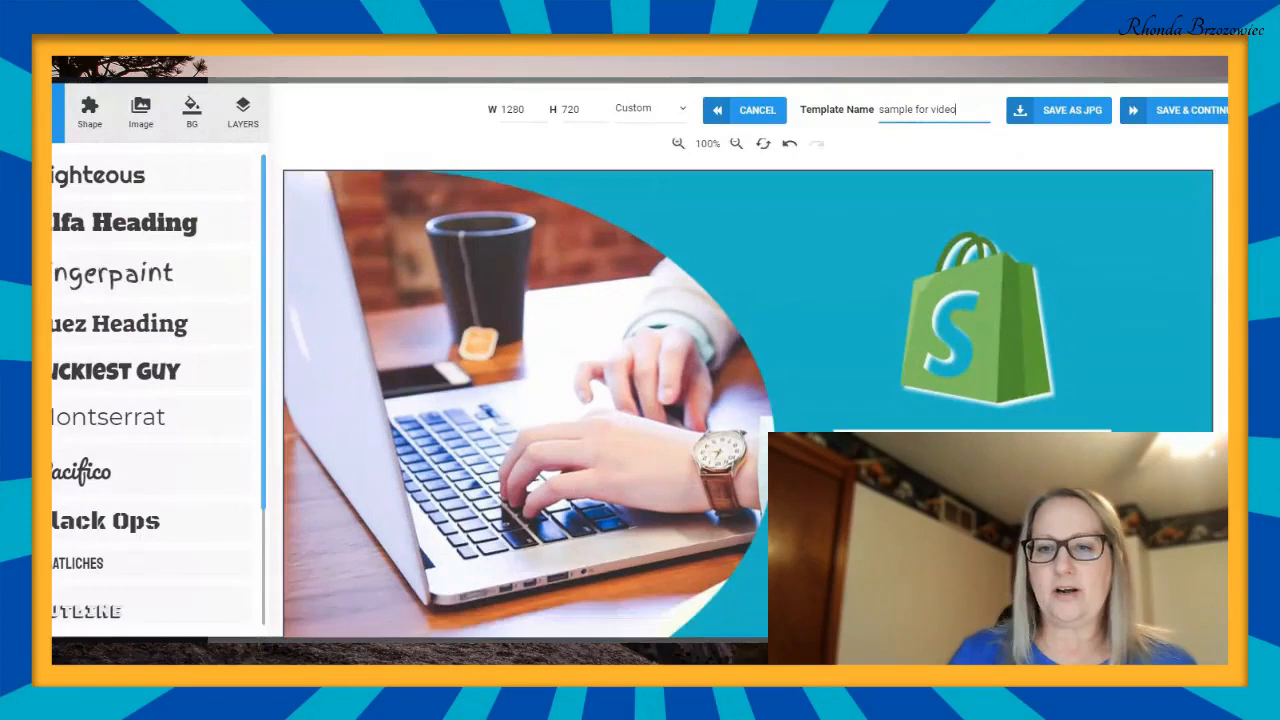
scroll(658, 420, "down", 1)
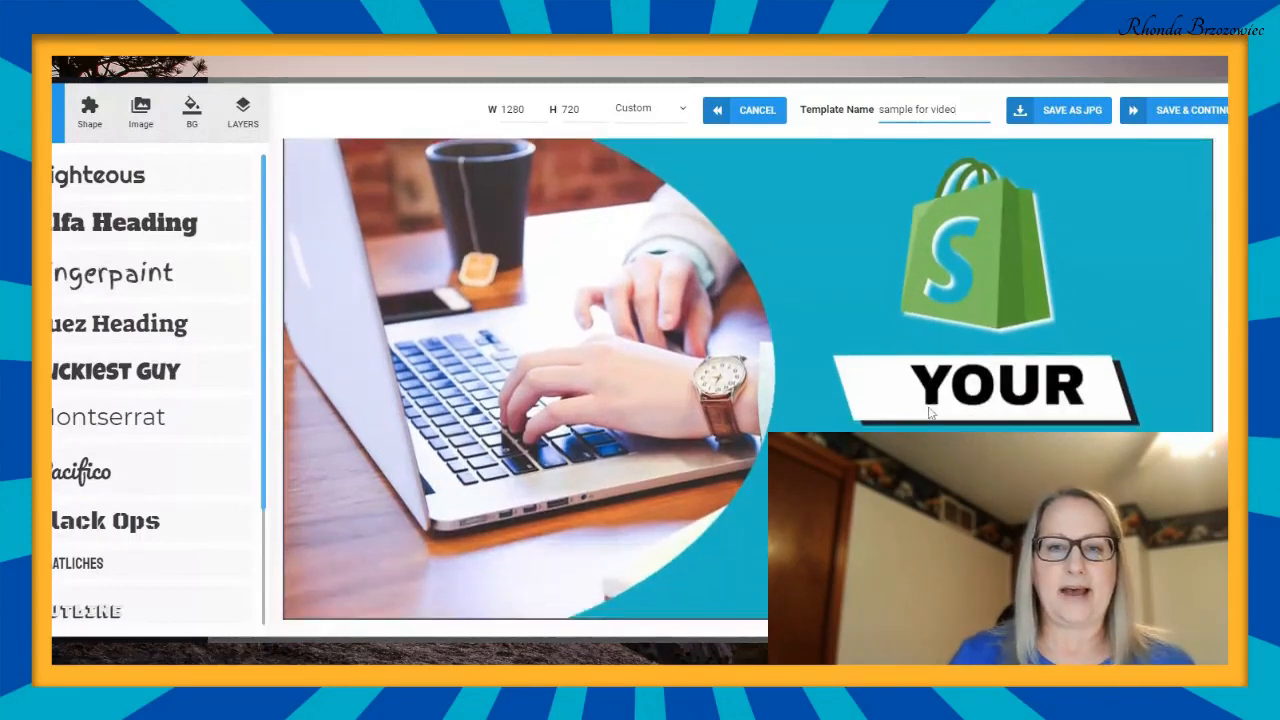
left_click(512, 372)
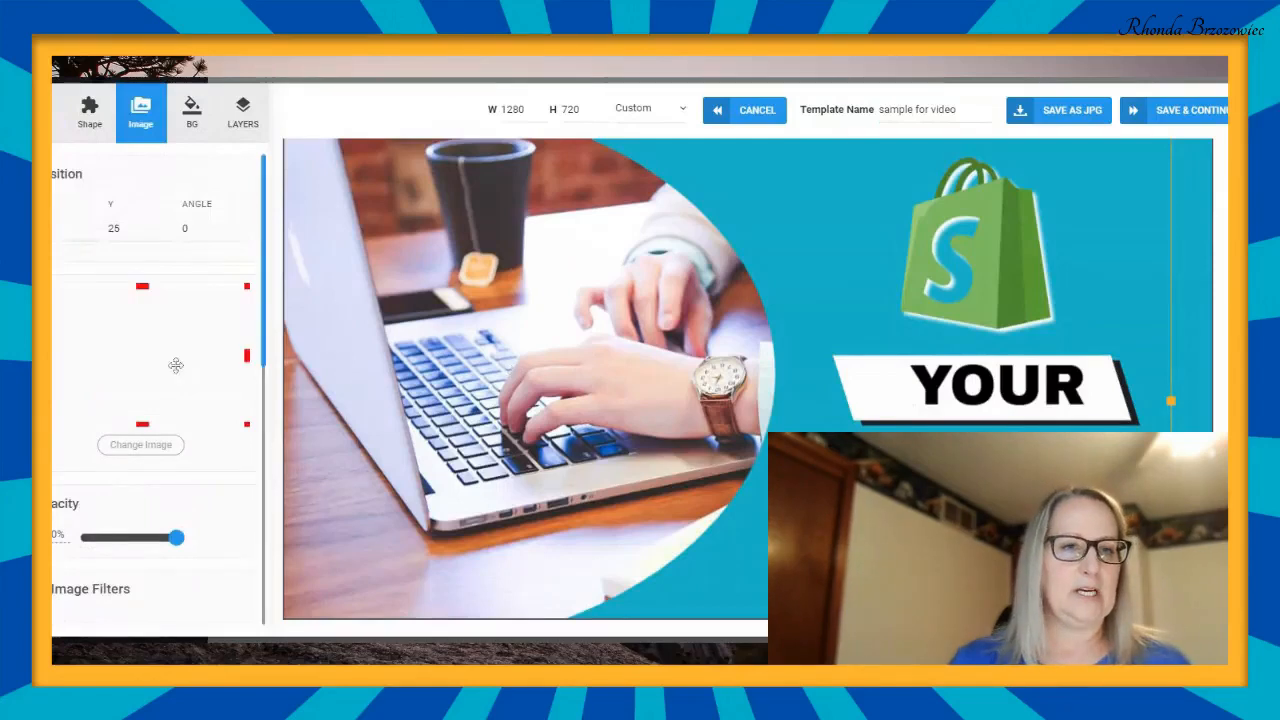
scroll(175, 373, "down", 3)
scroll(180, 372, "down", 2)
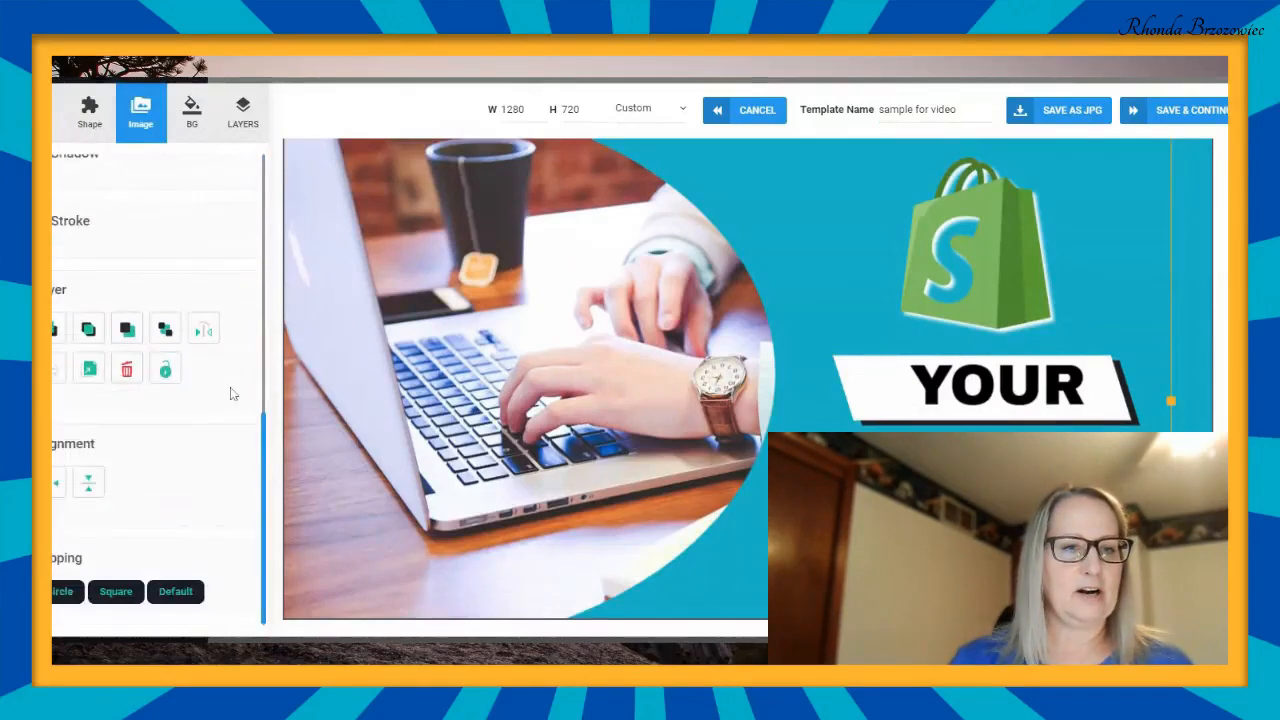
left_click(126, 370)
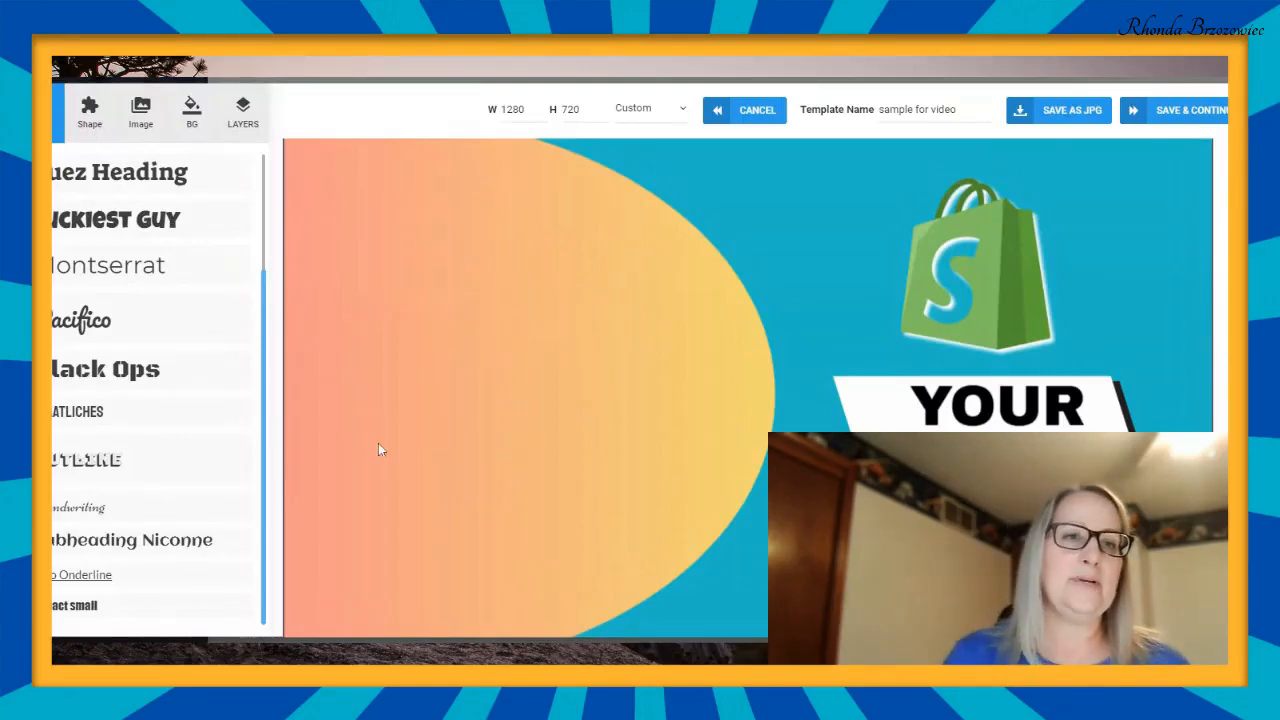
- Browse the system images and add the photo of a black coffee cup on a yellow background to the thumbnail
left_click(141, 119)
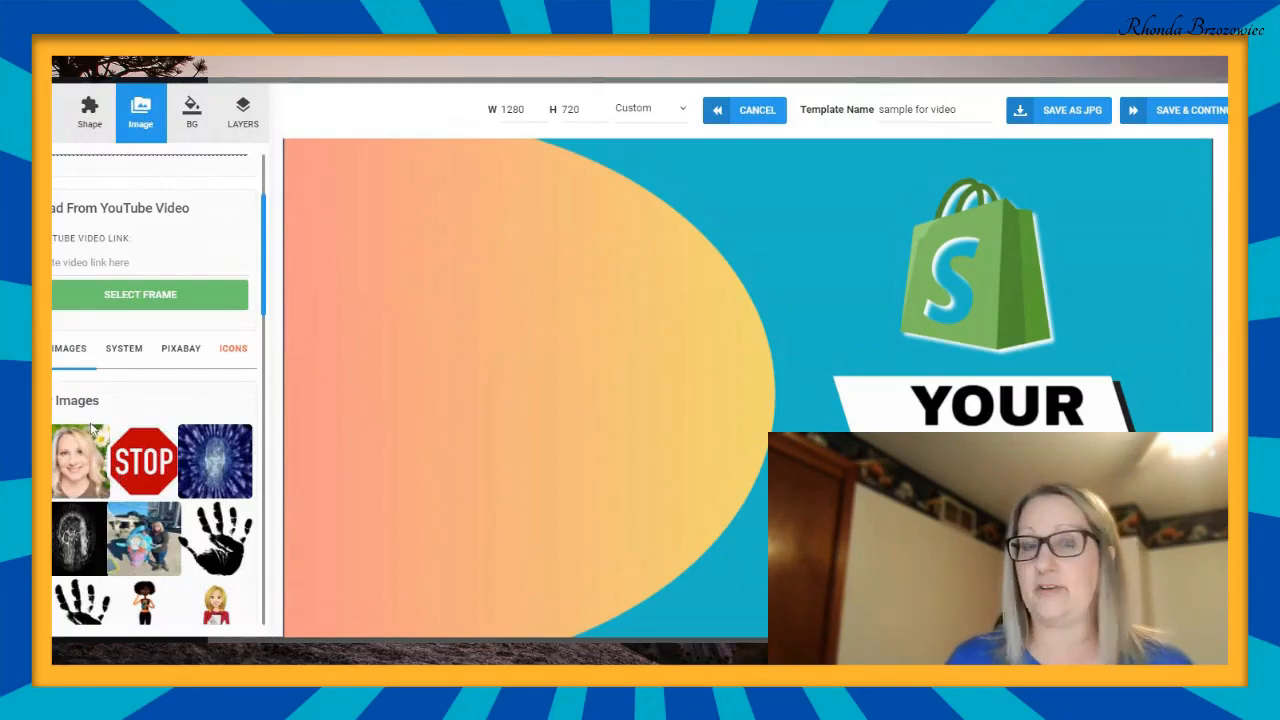
left_click(136, 358)
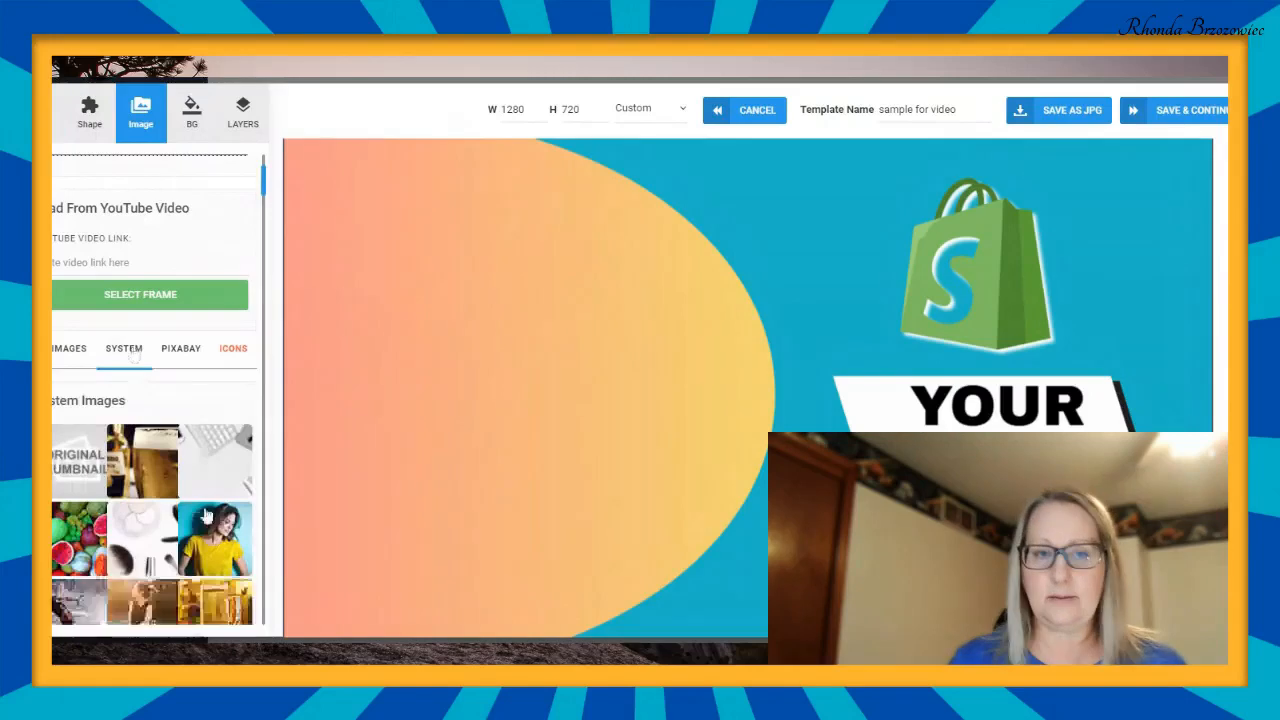
scroll(197, 512, "down", 5)
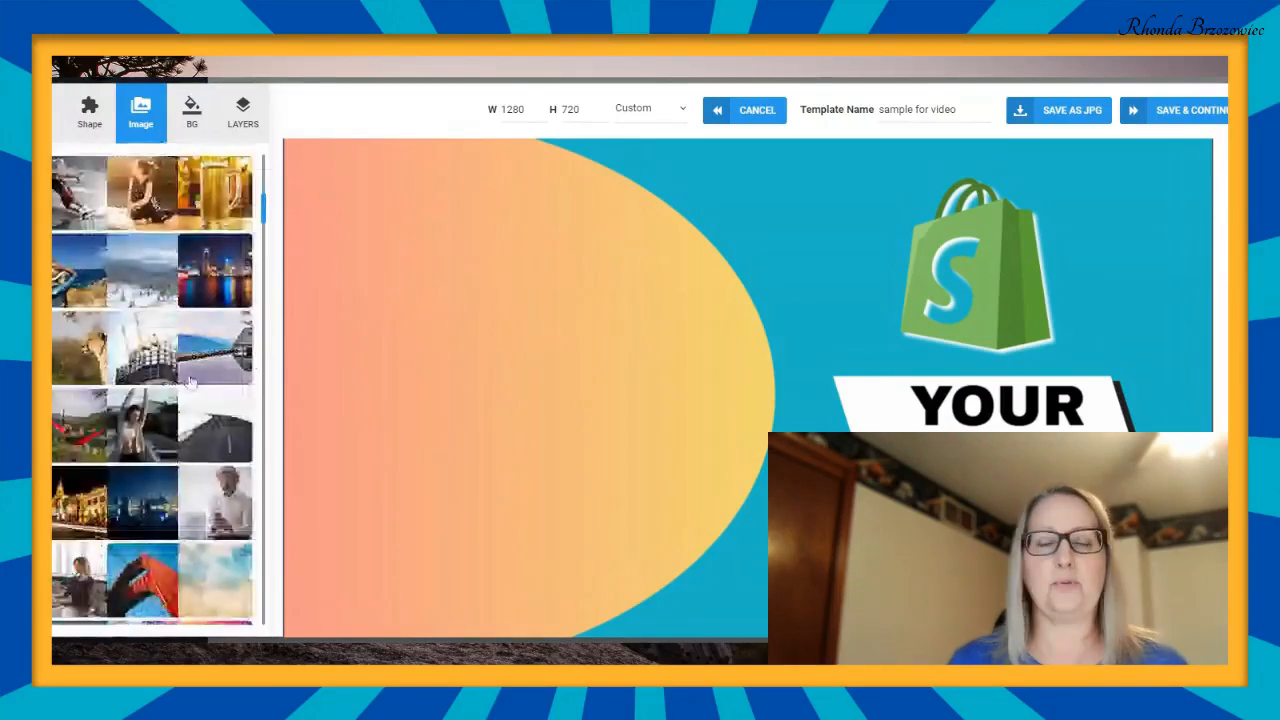
scroll(189, 382, "down", 5)
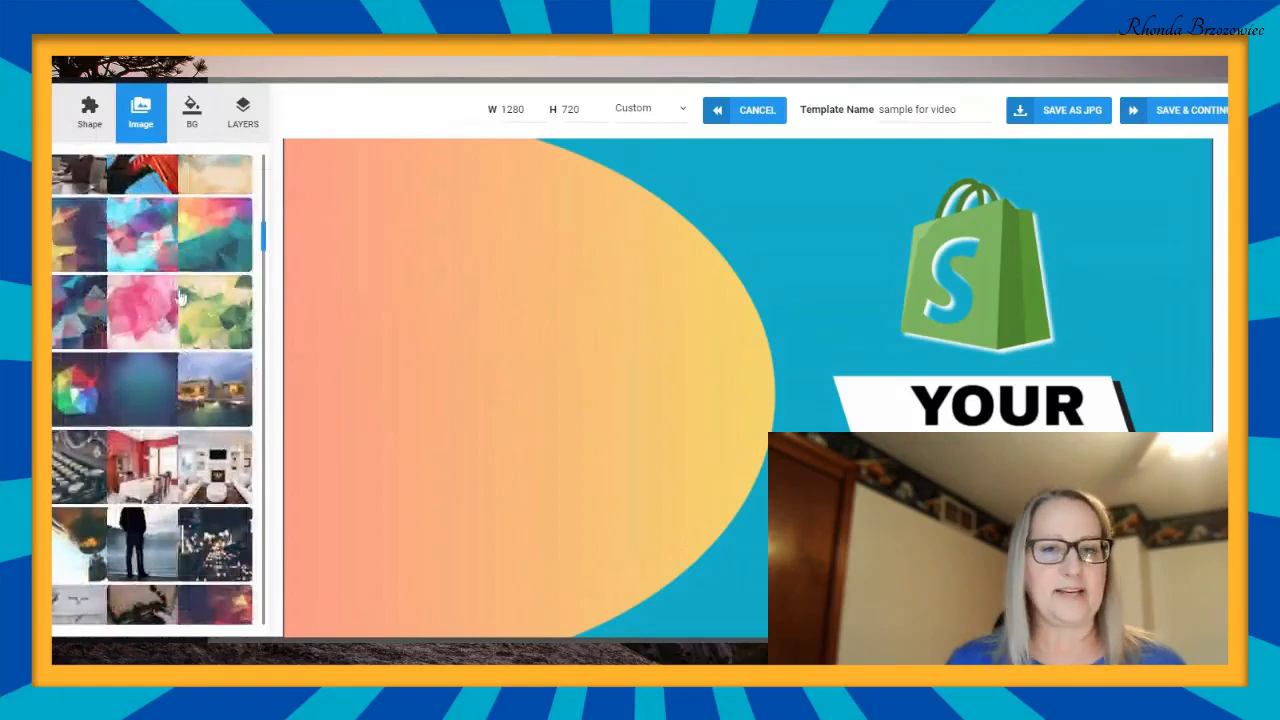
scroll(180, 298, "down", 5)
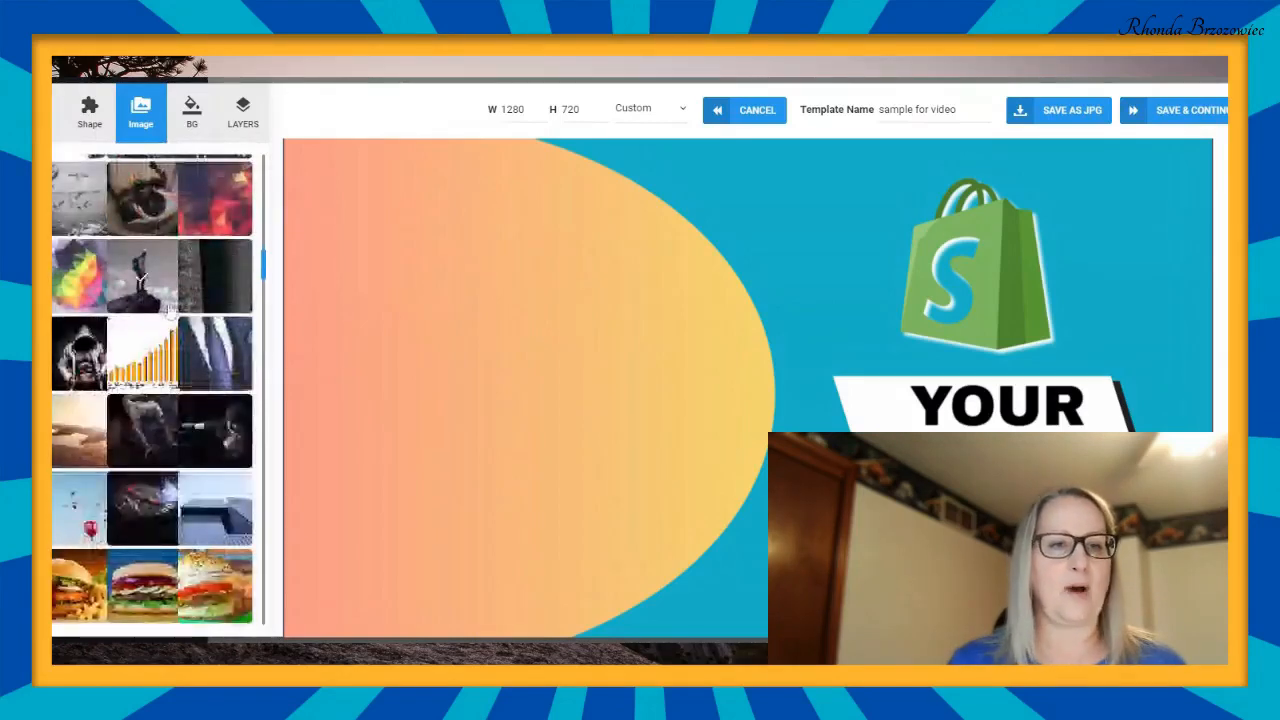
scroll(170, 313, "down", 5)
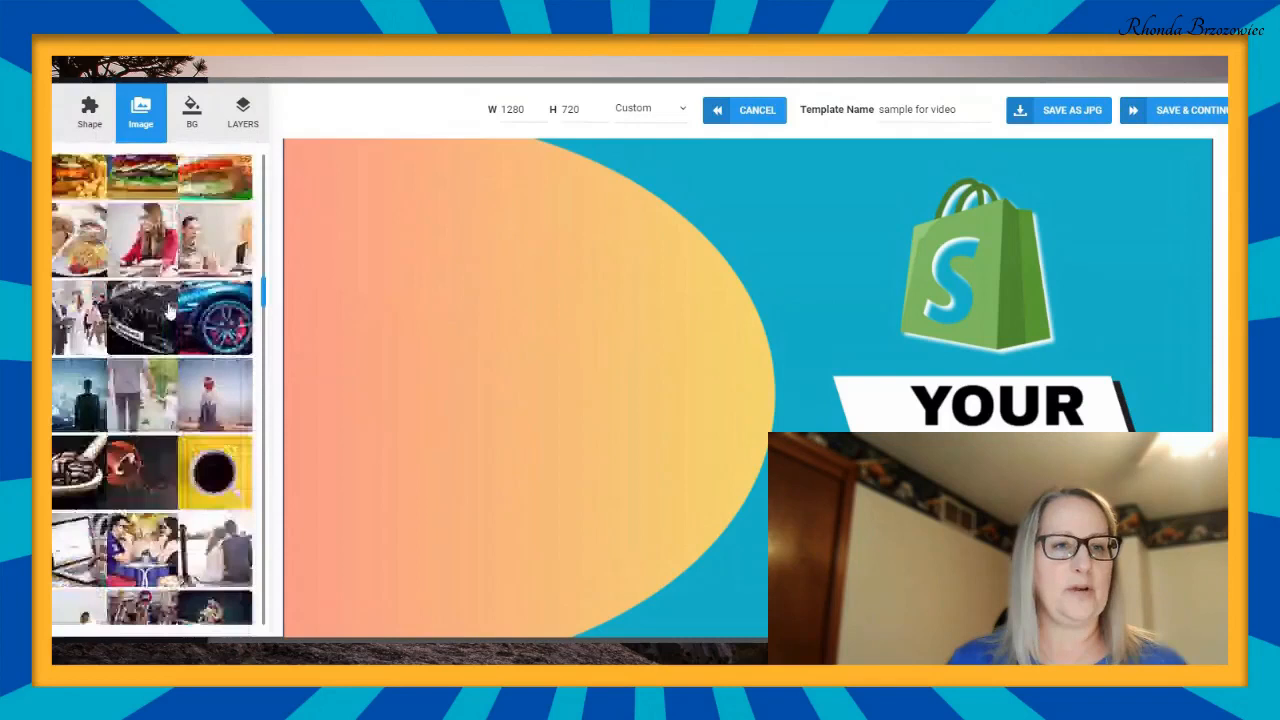
scroll(170, 312, "down", 5)
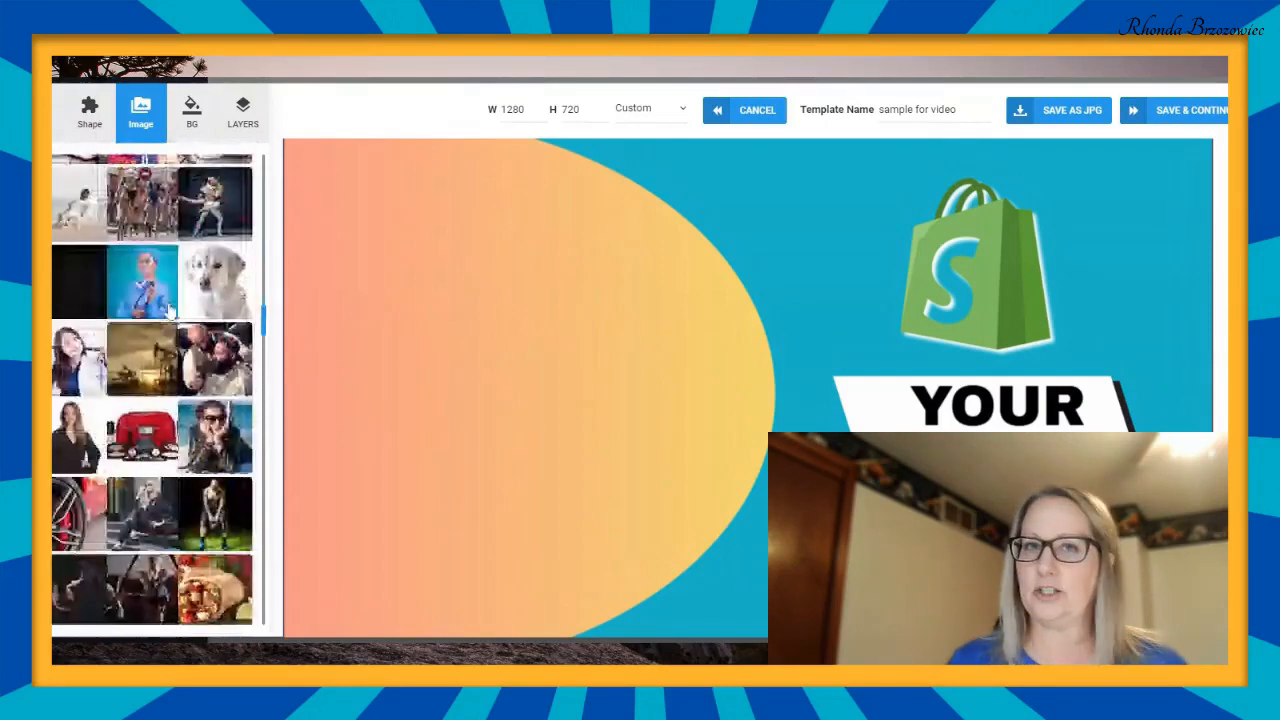
scroll(170, 312, "up", 5)
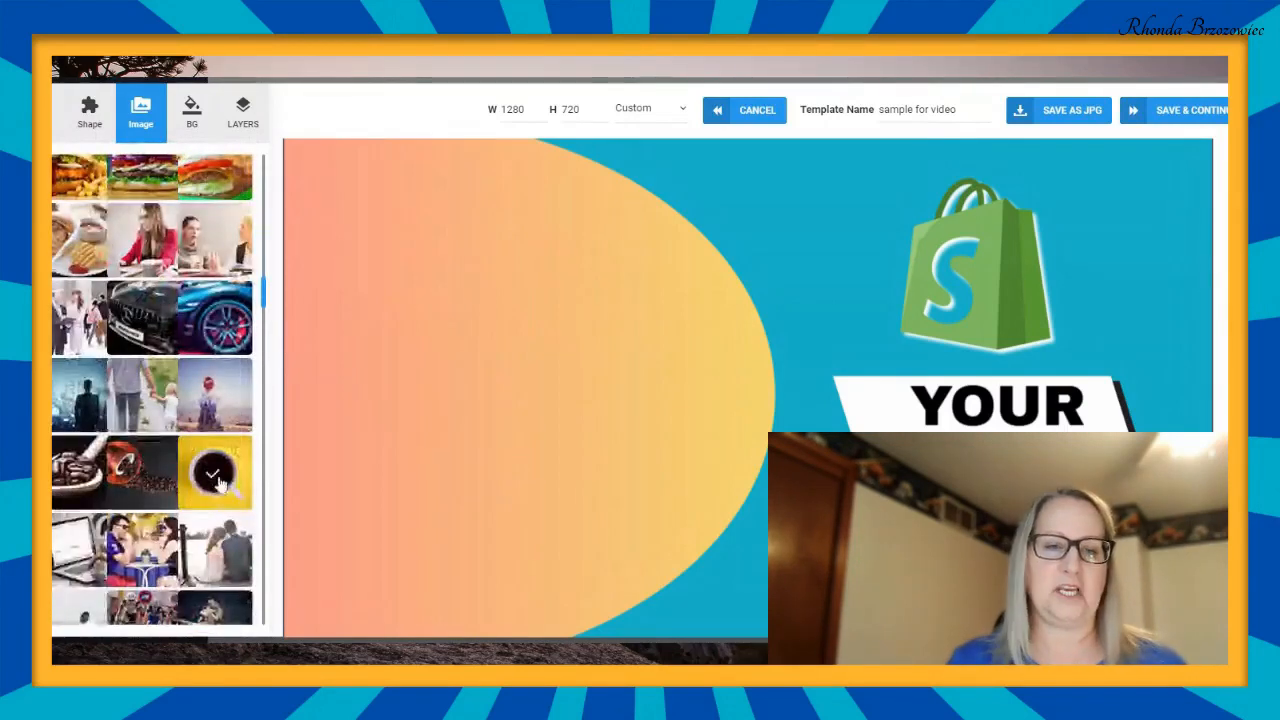
left_click(214, 472)
- Move the coffee photo over the gradient area on the thumbnail's left and enlarge it to roughly the canvas height
left_click_drag(729, 408, 466, 431)
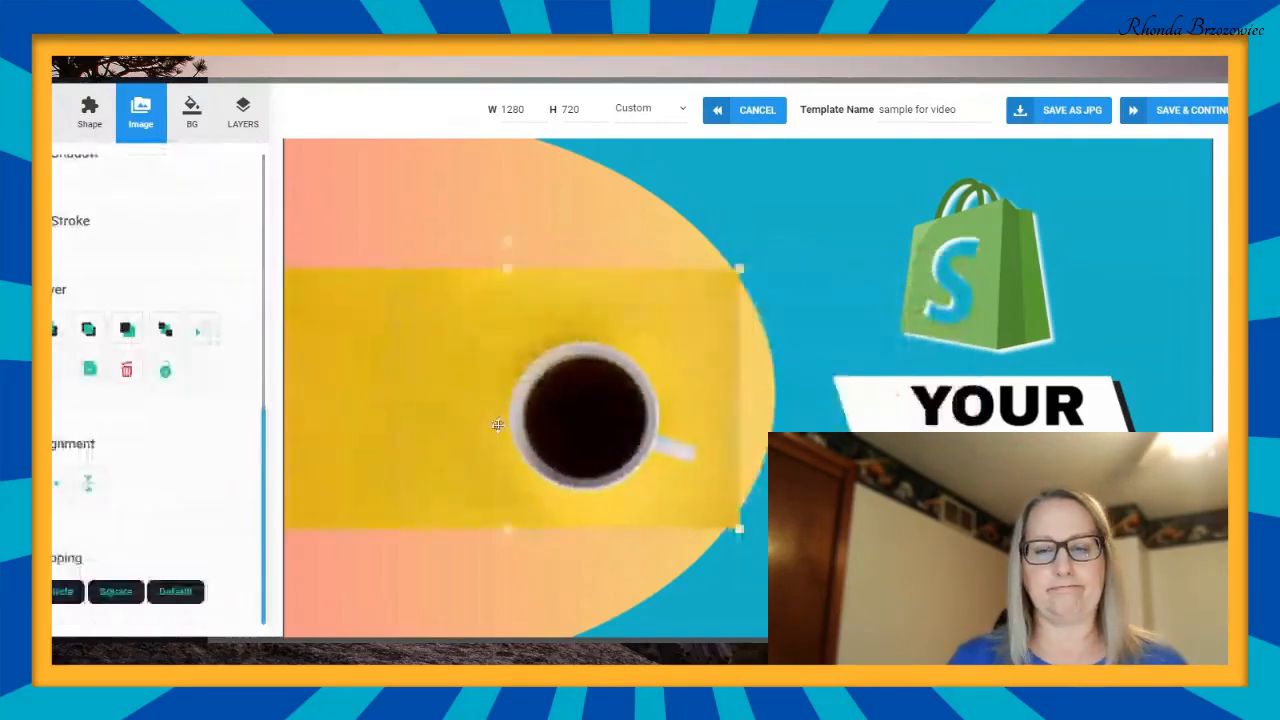
left_click_drag(690, 372, 694, 371)
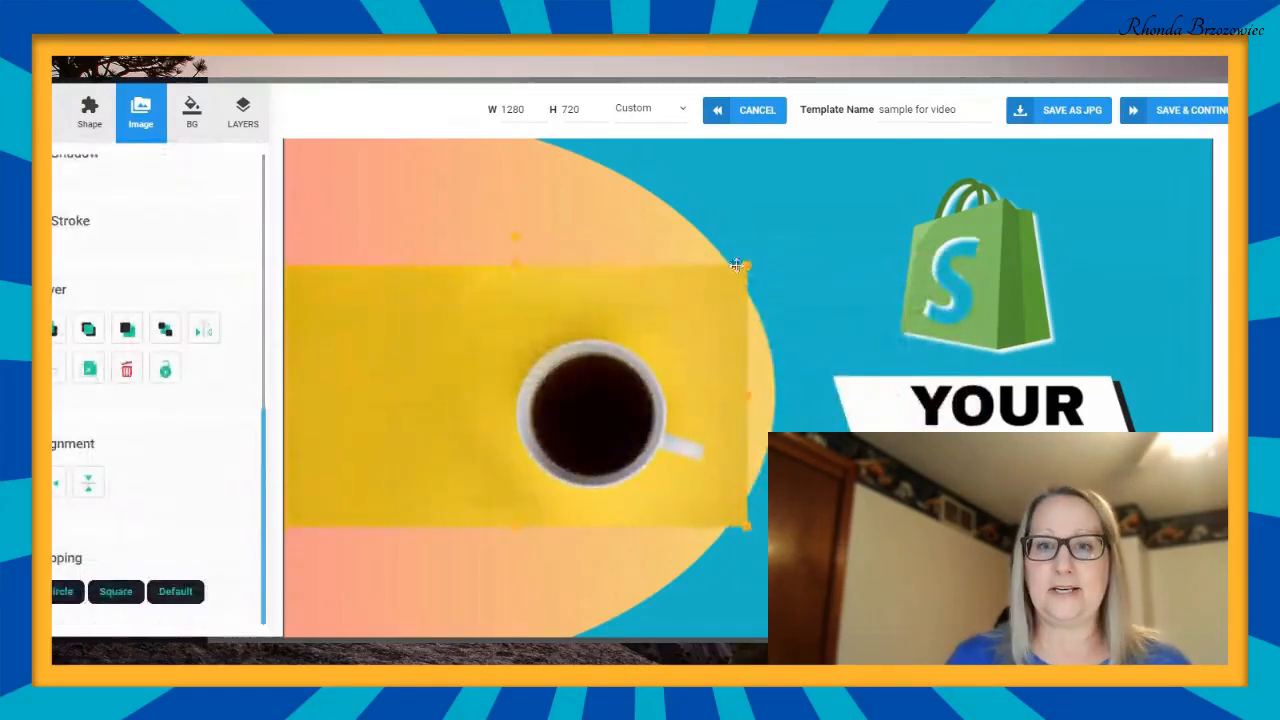
left_click_drag(747, 268, 946, 96)
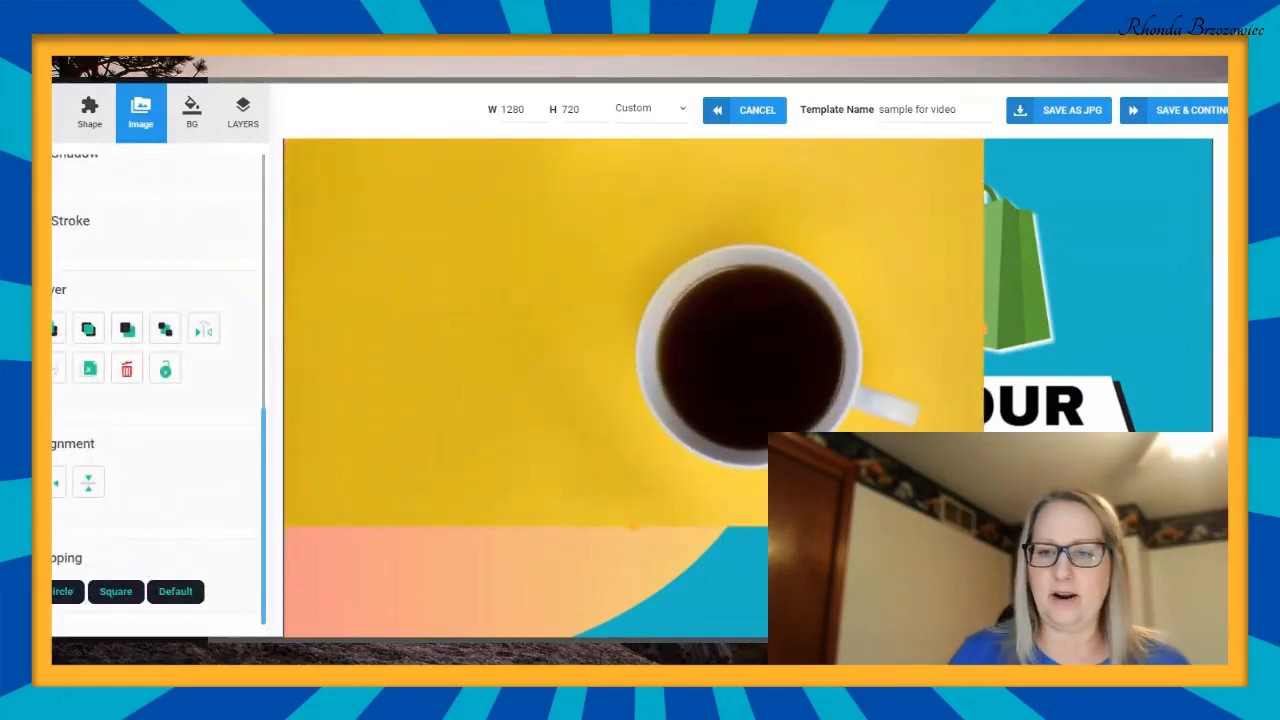
scroll(630, 390, "down", 2)
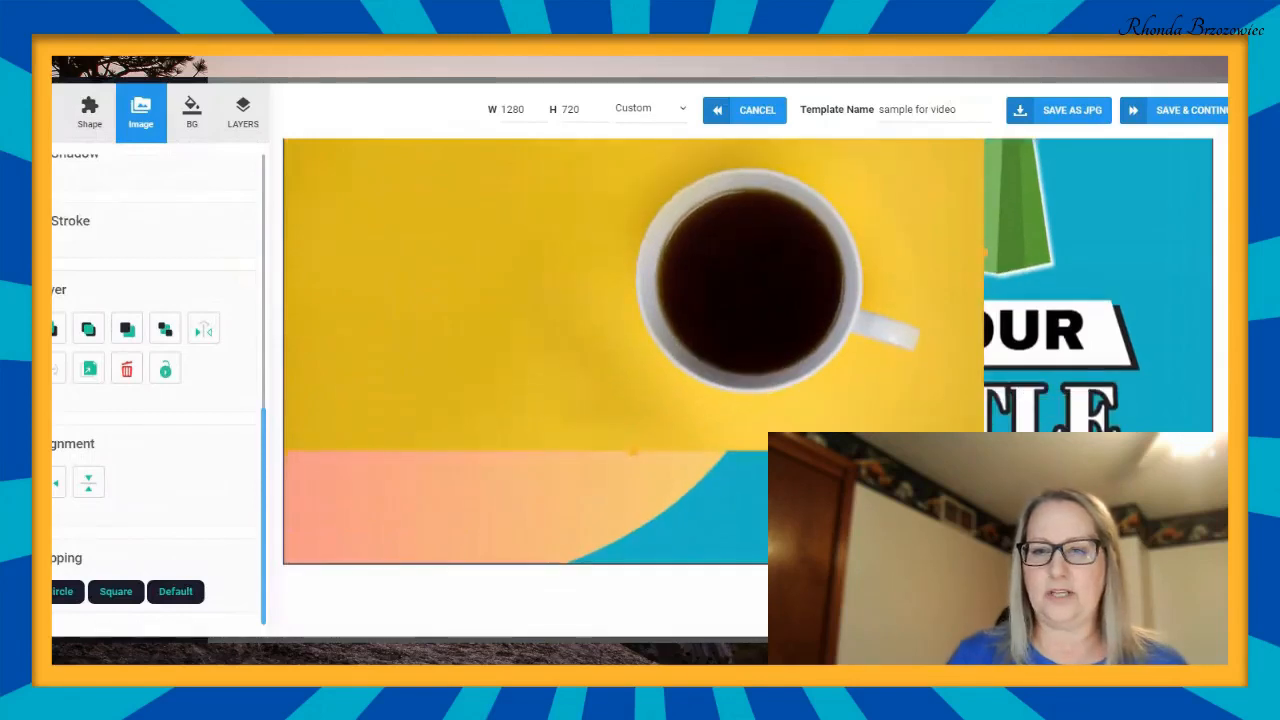
left_click_drag(984, 450, 1221, 583)
left_click_drag(1136, 426, 936, 414)
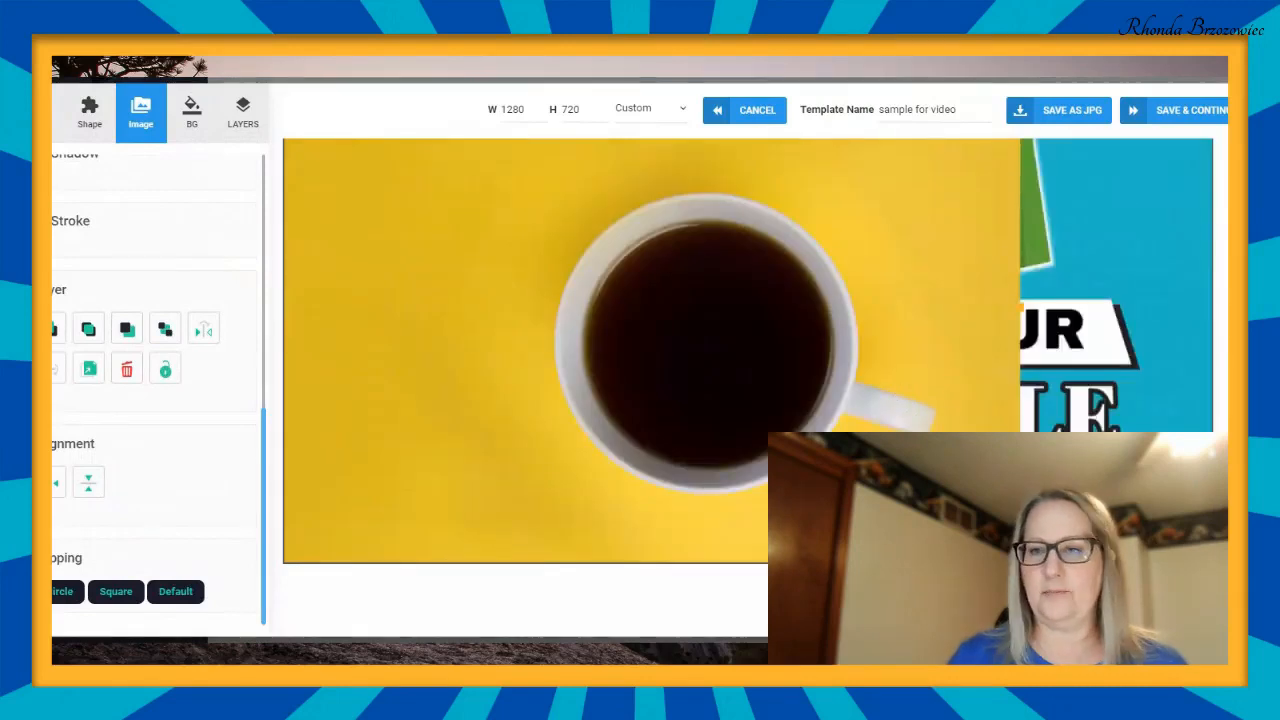
- Shift the coffee photo clear of the Shopify bag and title, and stretch its upper edge to the top of the canvas
scroll(748, 388, "up", 2)
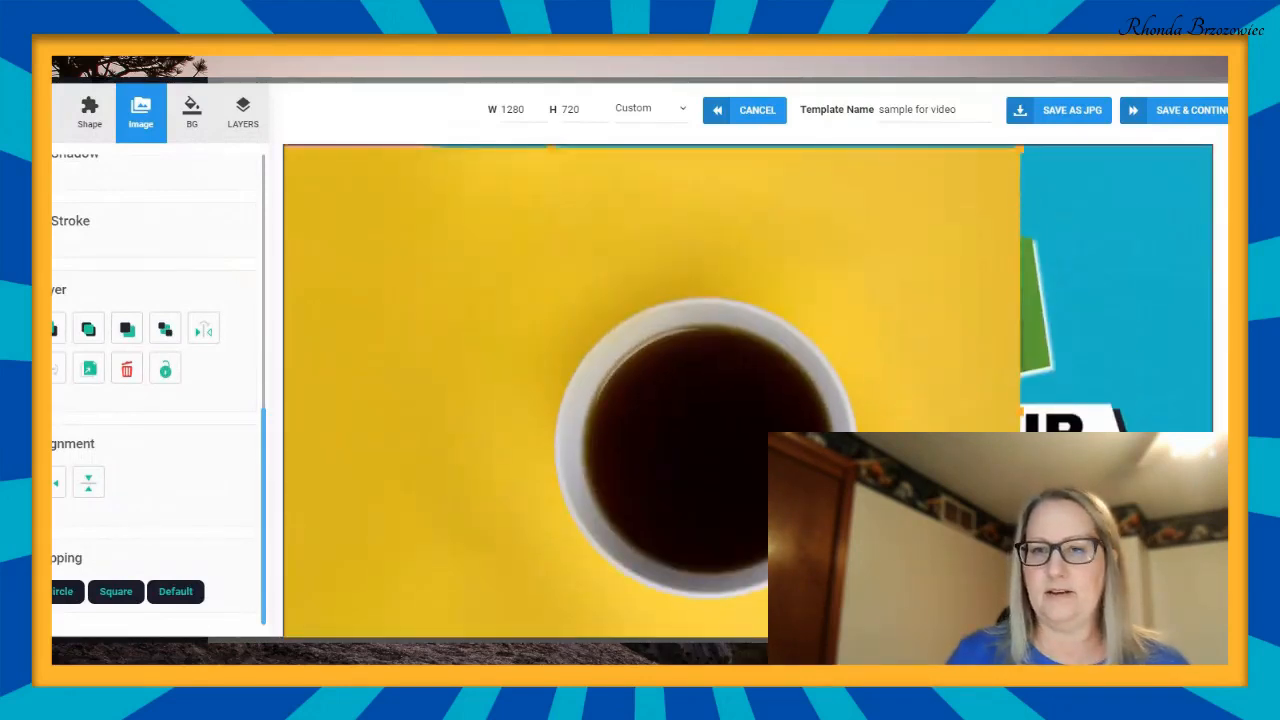
scroll(894, 274, "down", 1)
left_click_drag(895, 274, 889, 255)
left_click_drag(704, 404, 656, 395)
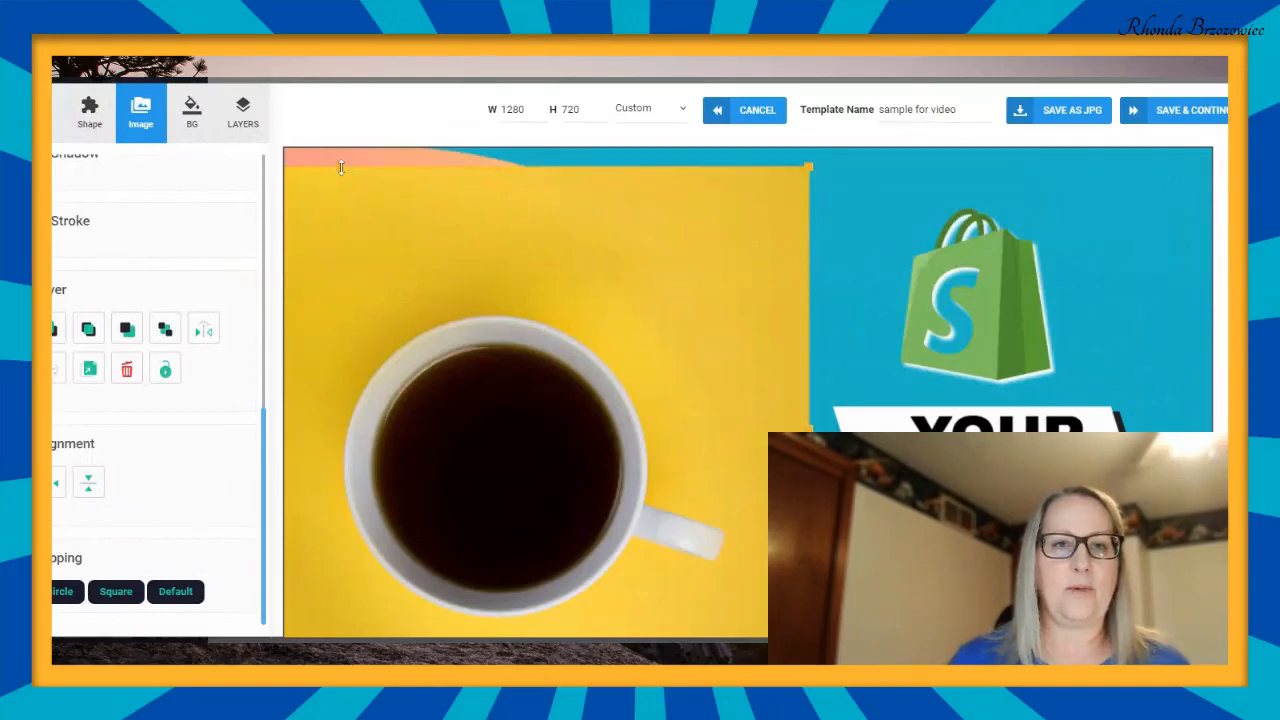
left_click_drag(341, 167, 344, 148)
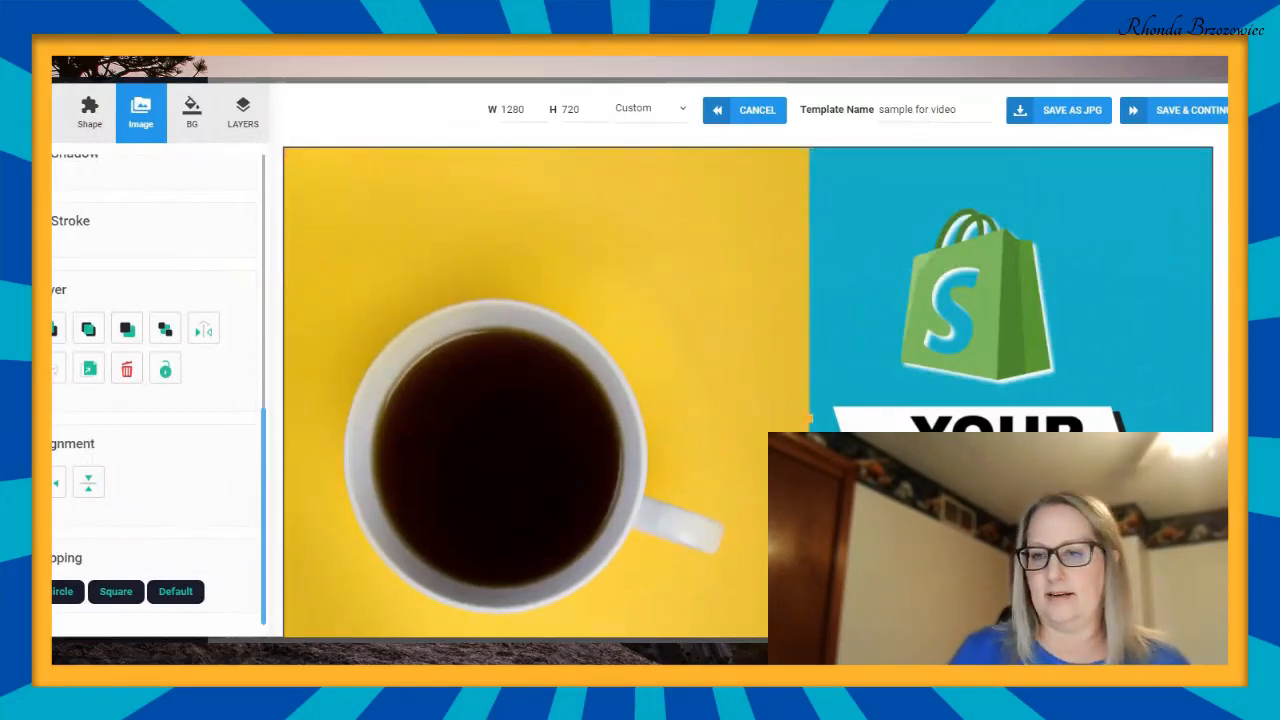
scroll(640, 380, "down", 1)
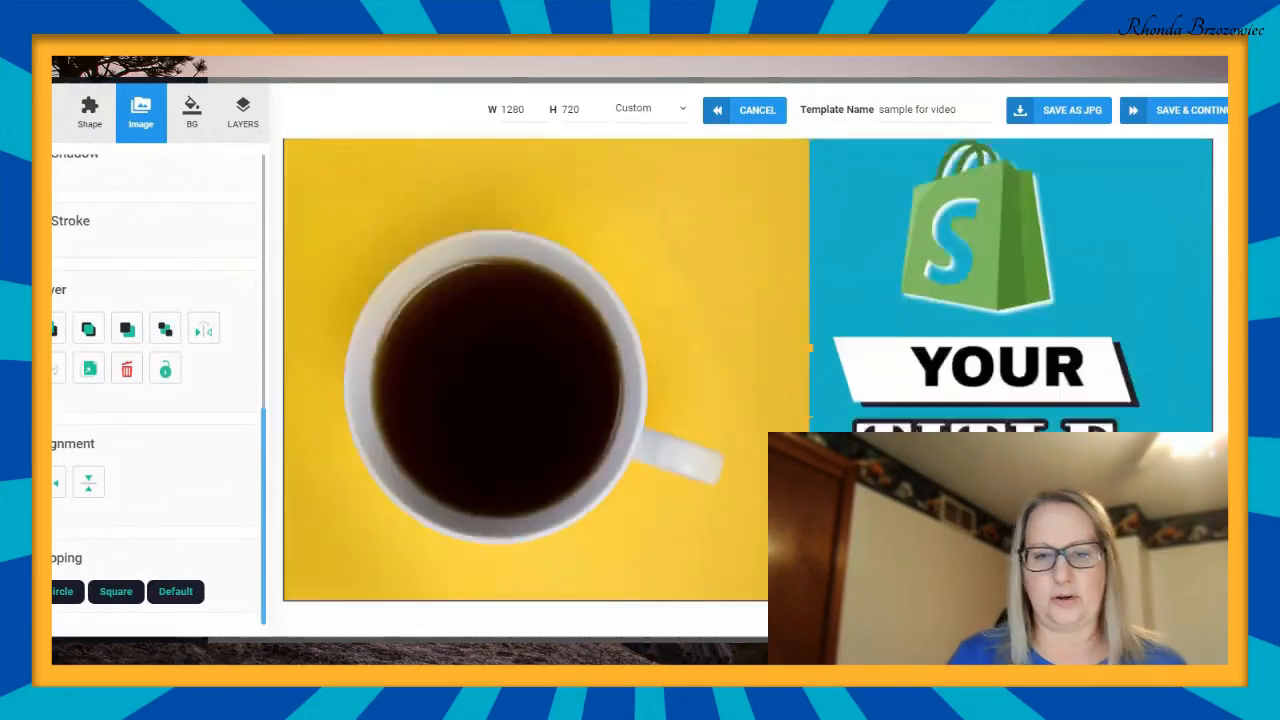
scroll(640, 380, "down", 1)
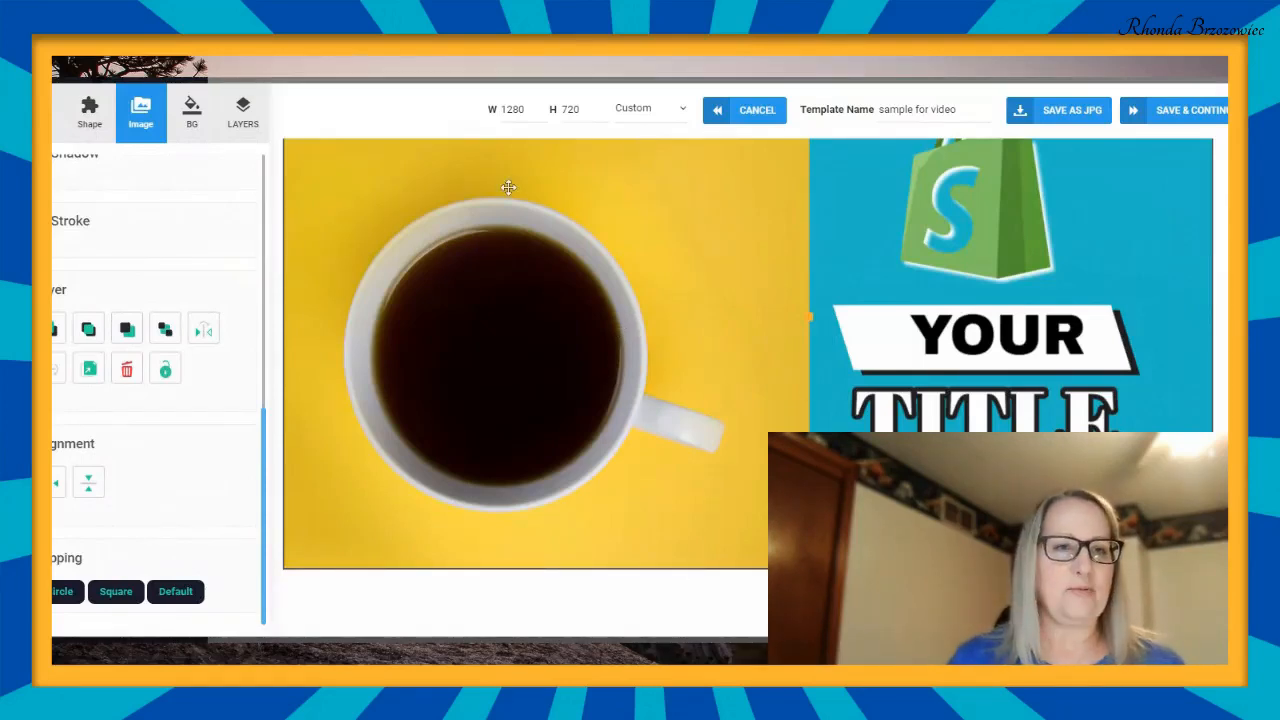
- Send the coffee photo behind the blue curved shape and move it slightly up so the cup sits within the curve
left_click(166, 332)
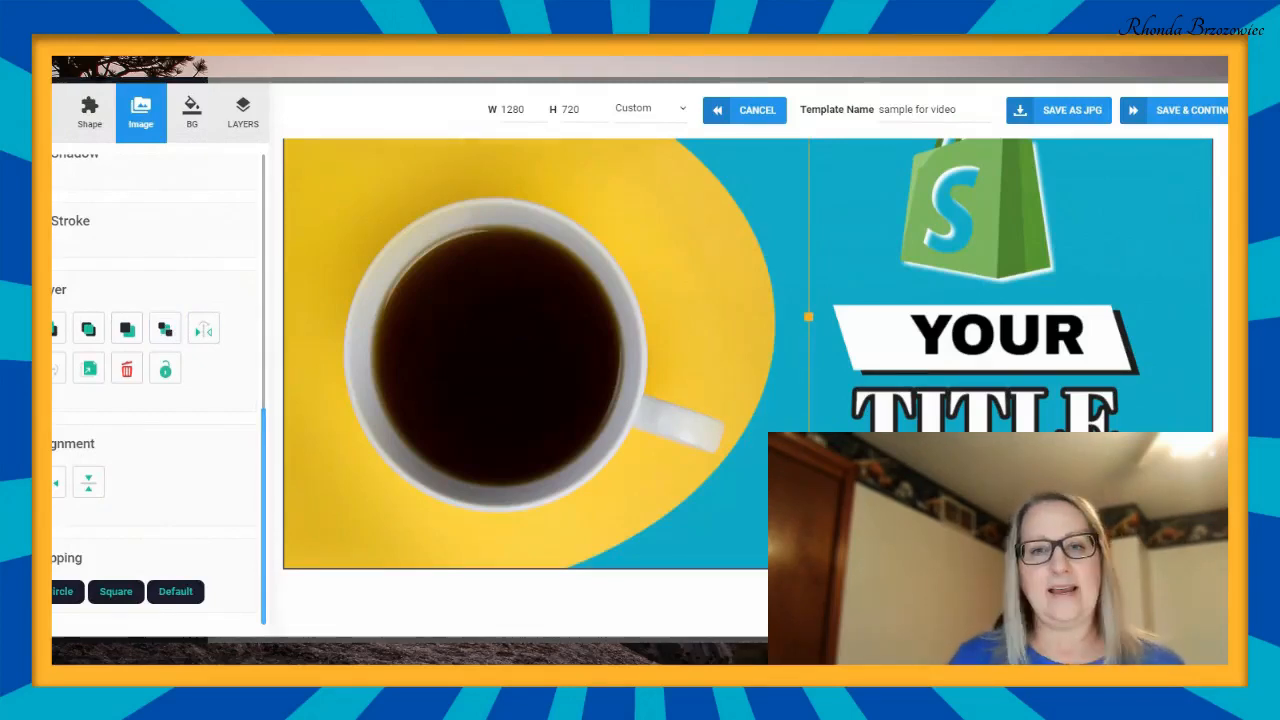
scroll(640, 386, "up", 1)
scroll(748, 388, "down", 1)
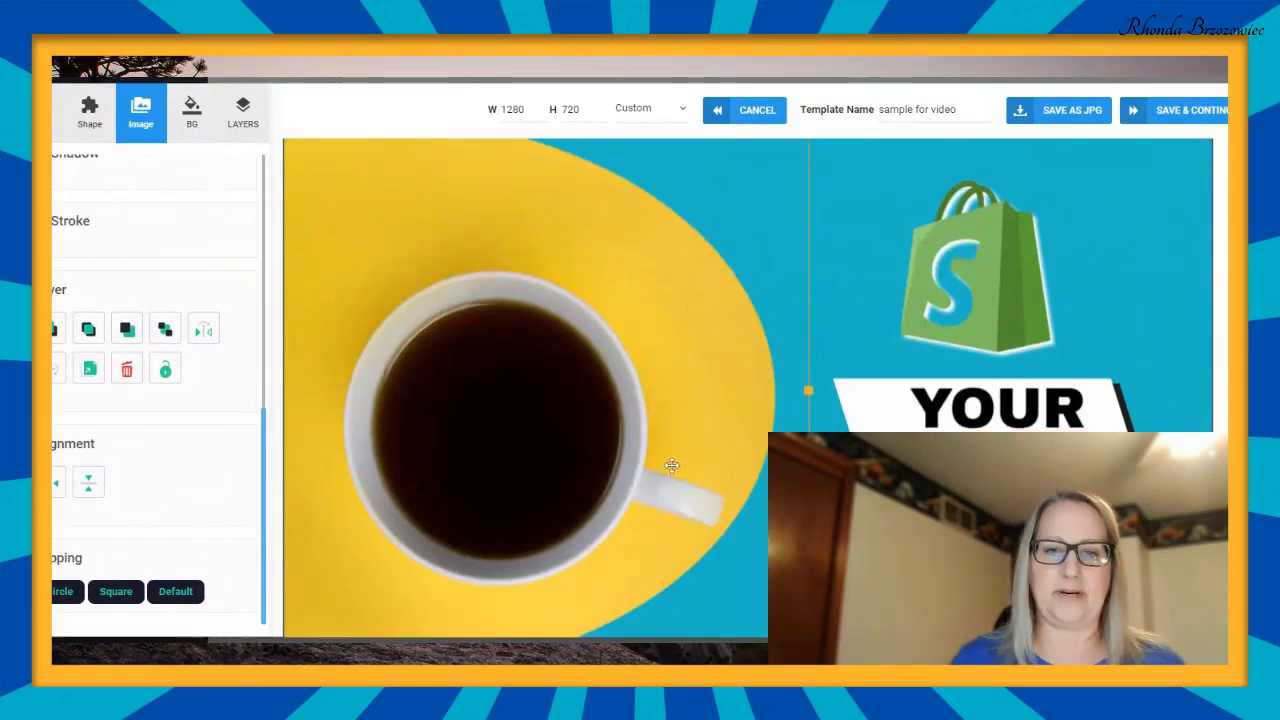
left_click_drag(650, 477, 642, 442)
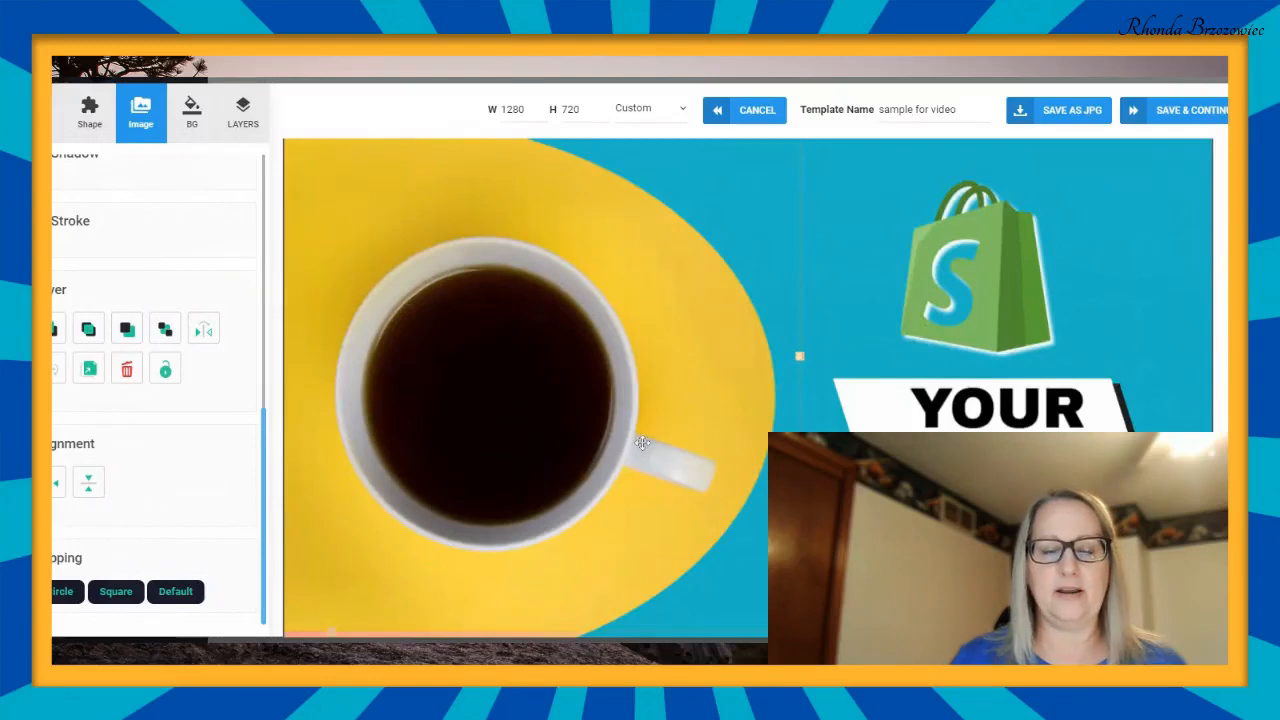
- Enlarge the coffee photo slightly from its lower corner so it covers the pink strip along the canvas's bottom edge
left_click(1157, 283)
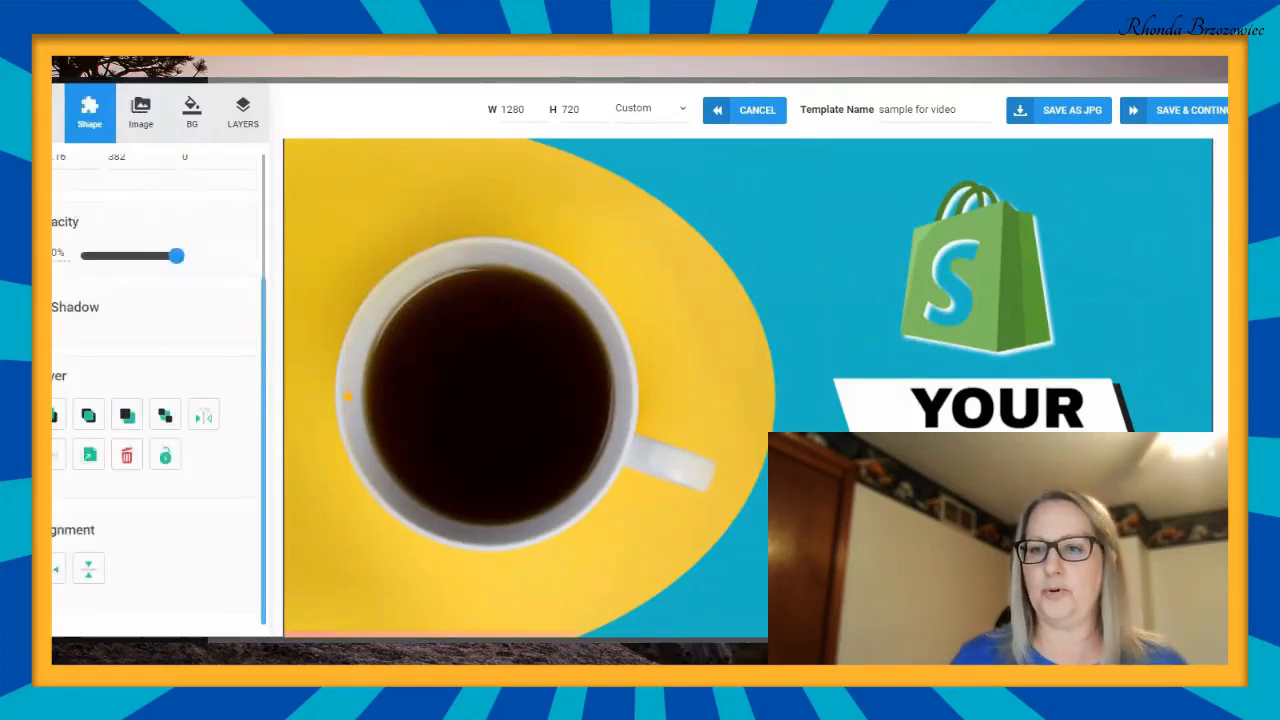
scroll(748, 380, "down", 2)
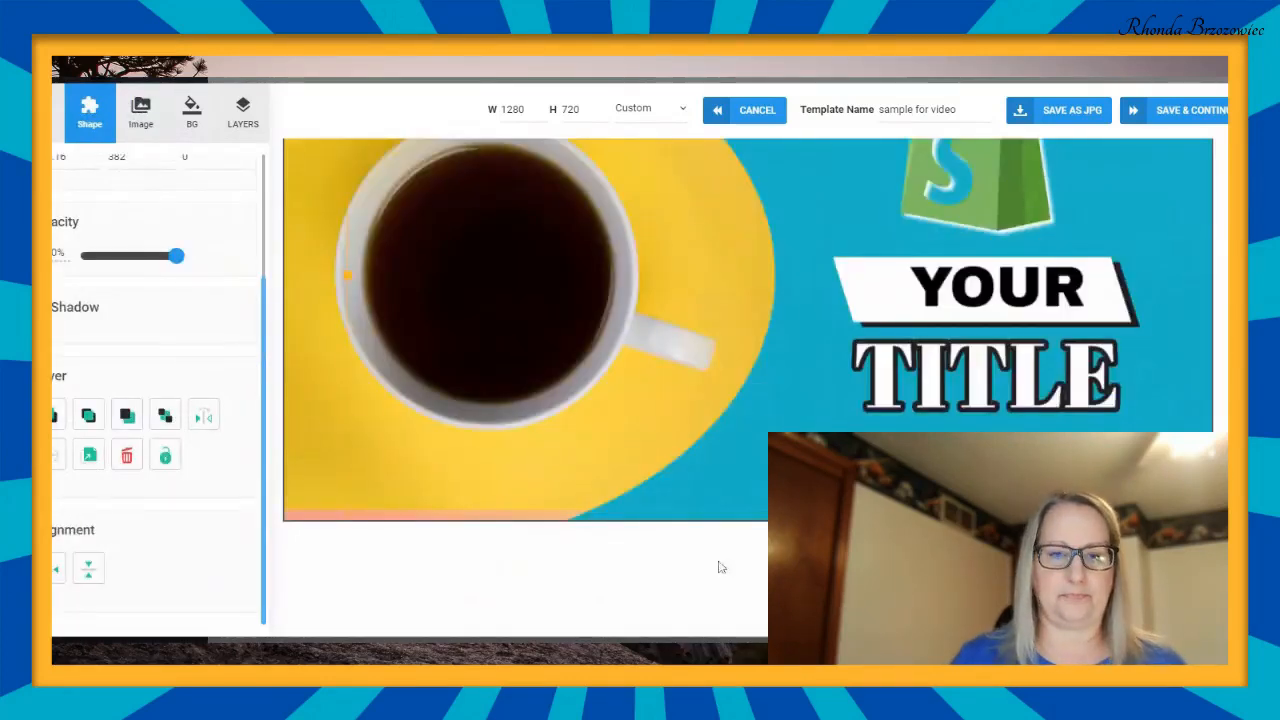
left_click(448, 455)
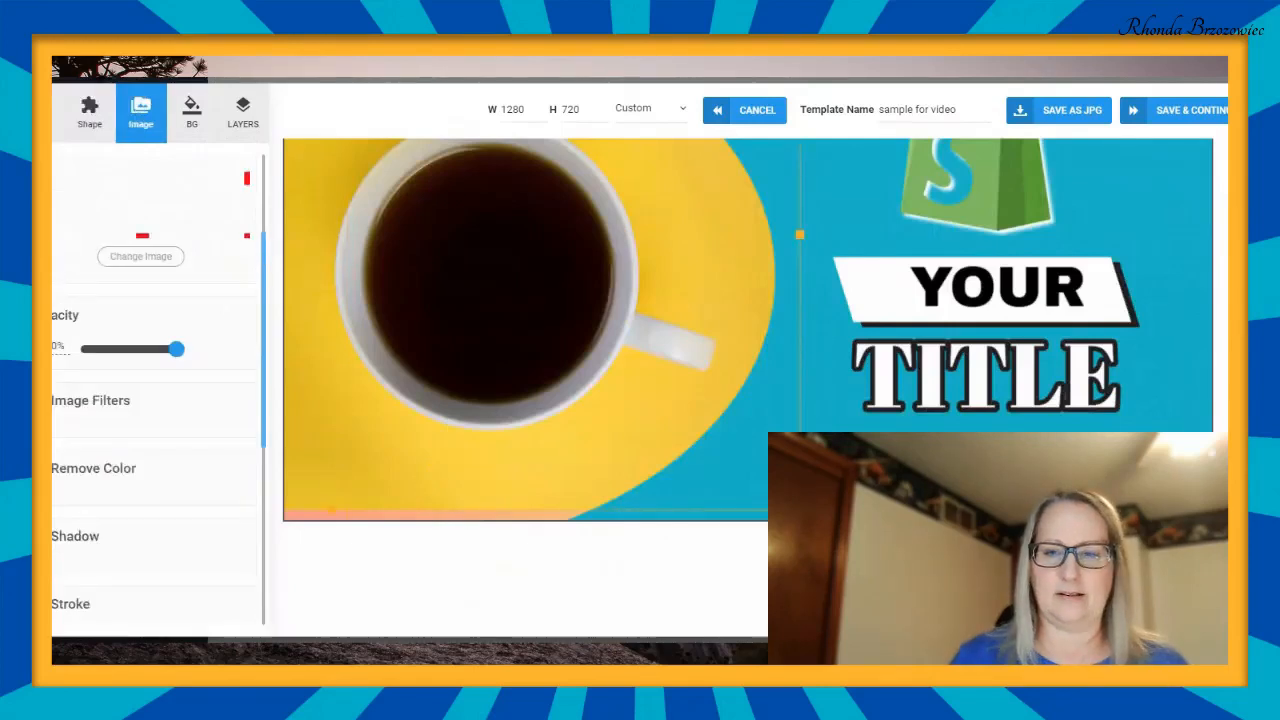
left_click_drag(800, 510, 821, 522)
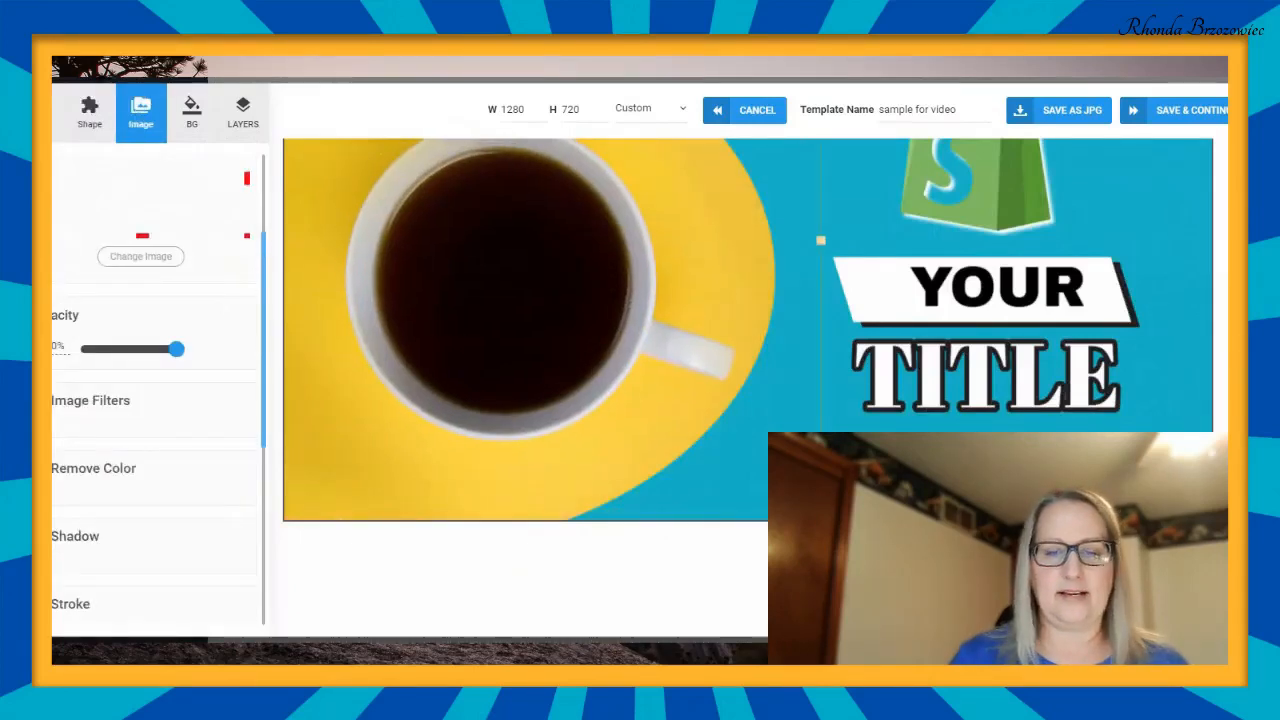
scroll(748, 388, "up", 3)
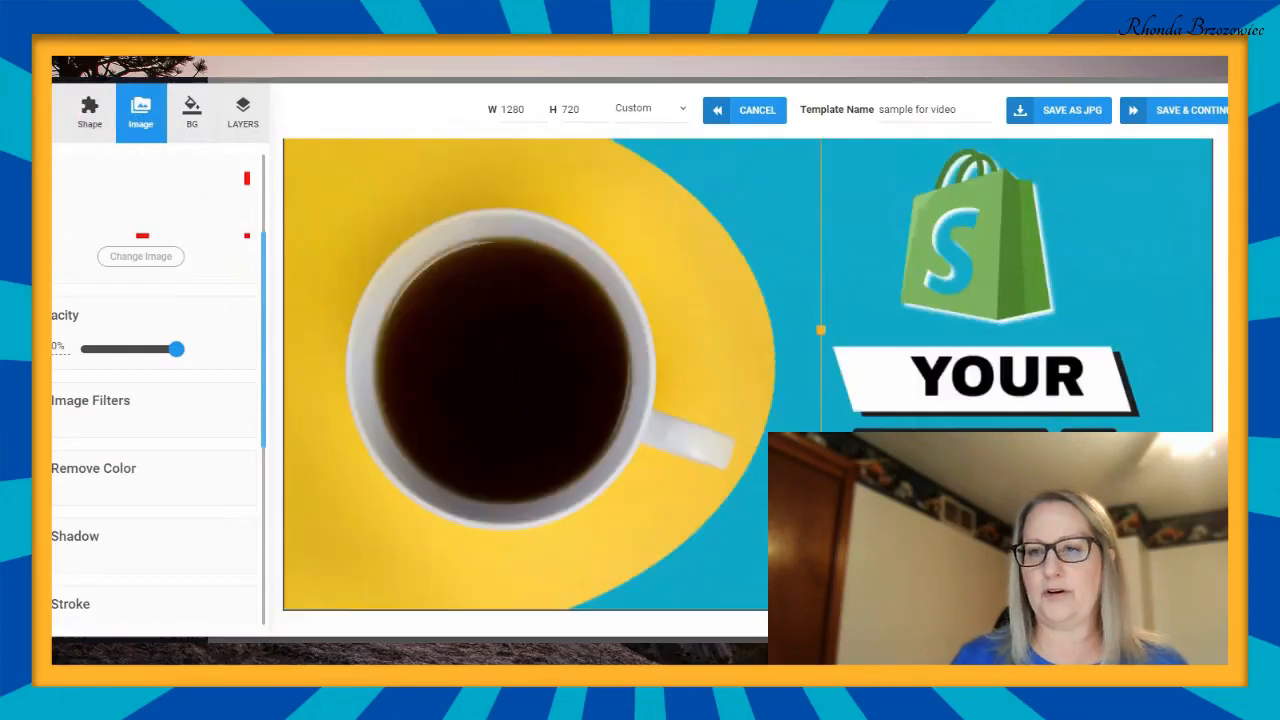
scroll(748, 388, "down", 1)
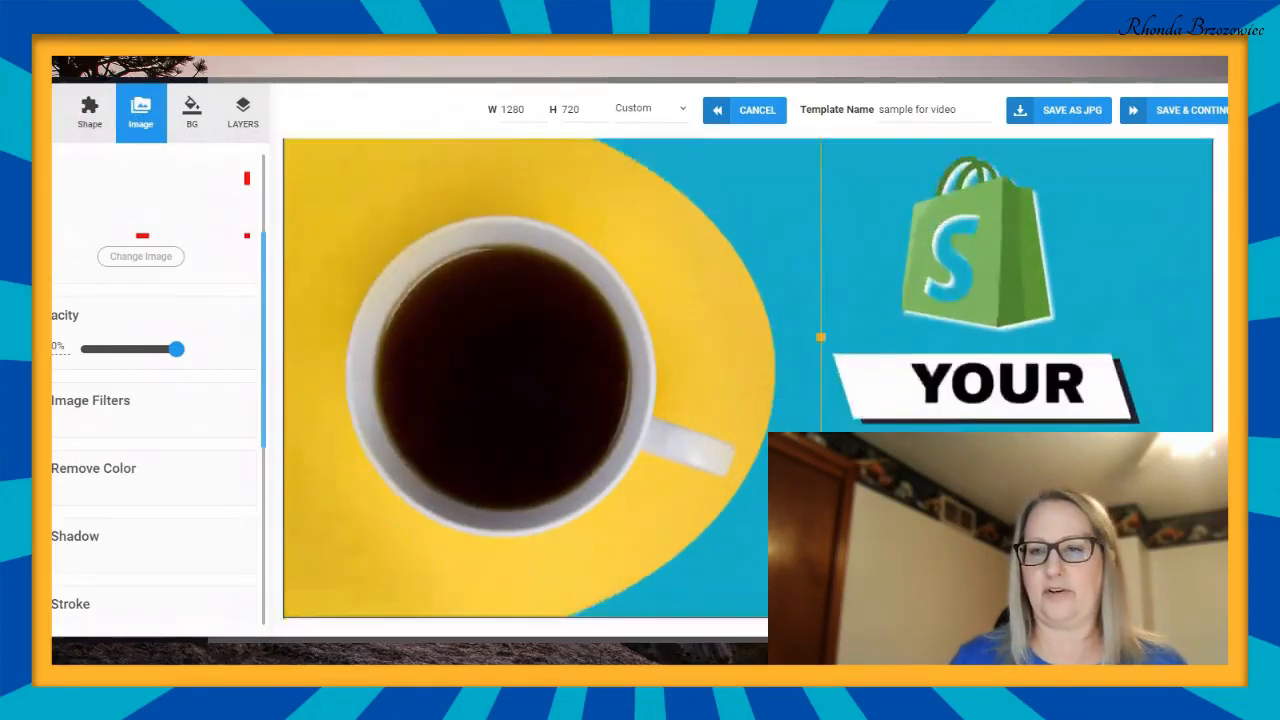
- Select the blue curved shape and examine its color, position, opacity, shadow and layer options
left_click(1131, 186)
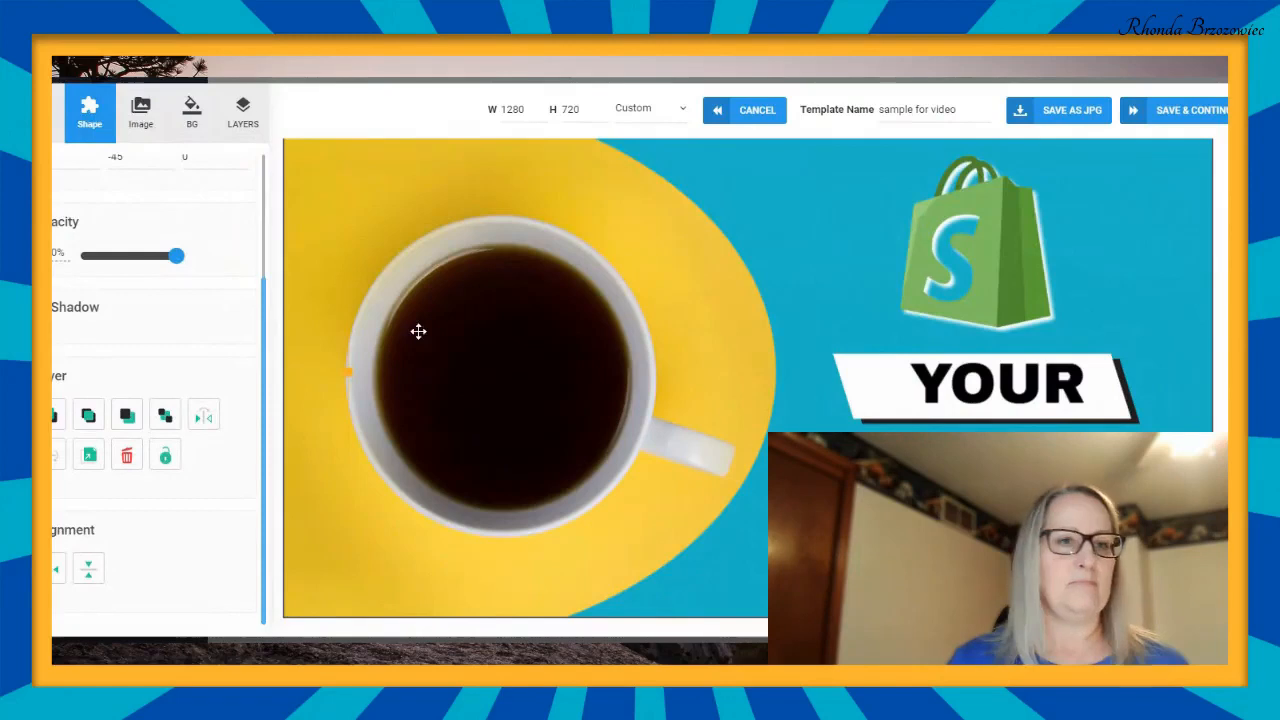
mouse_move(183, 260)
left_mouse_down()
mouse_move(88, 260)
mouse_move(191, 261)
left_mouse_up()
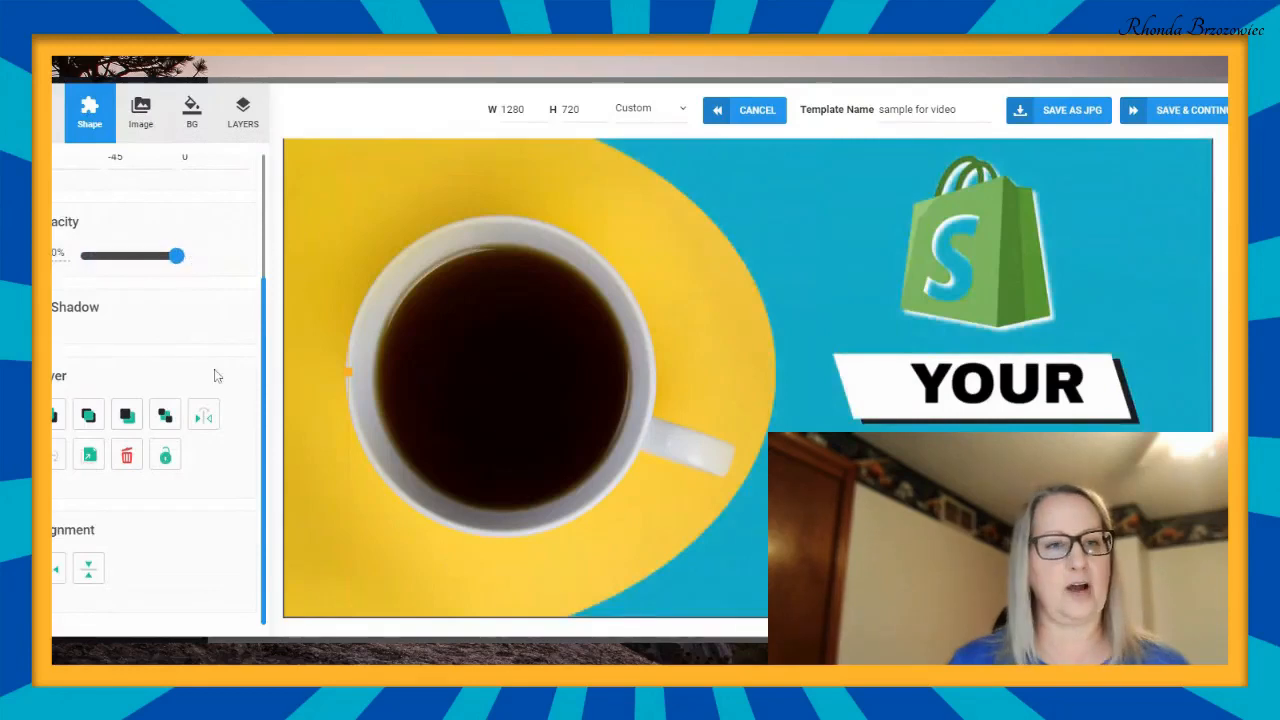
scroll(214, 368, "up", 1)
scroll(215, 378, "up", 1)
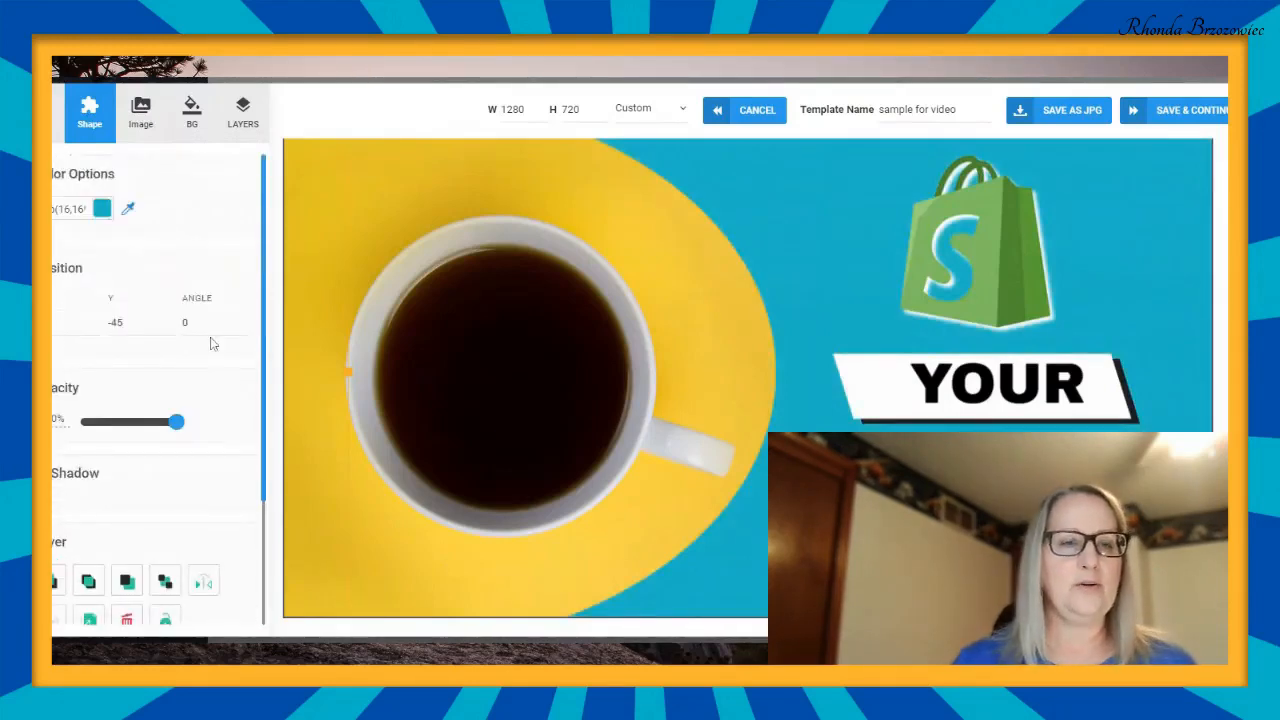
scroll(175, 212, "down", 2)
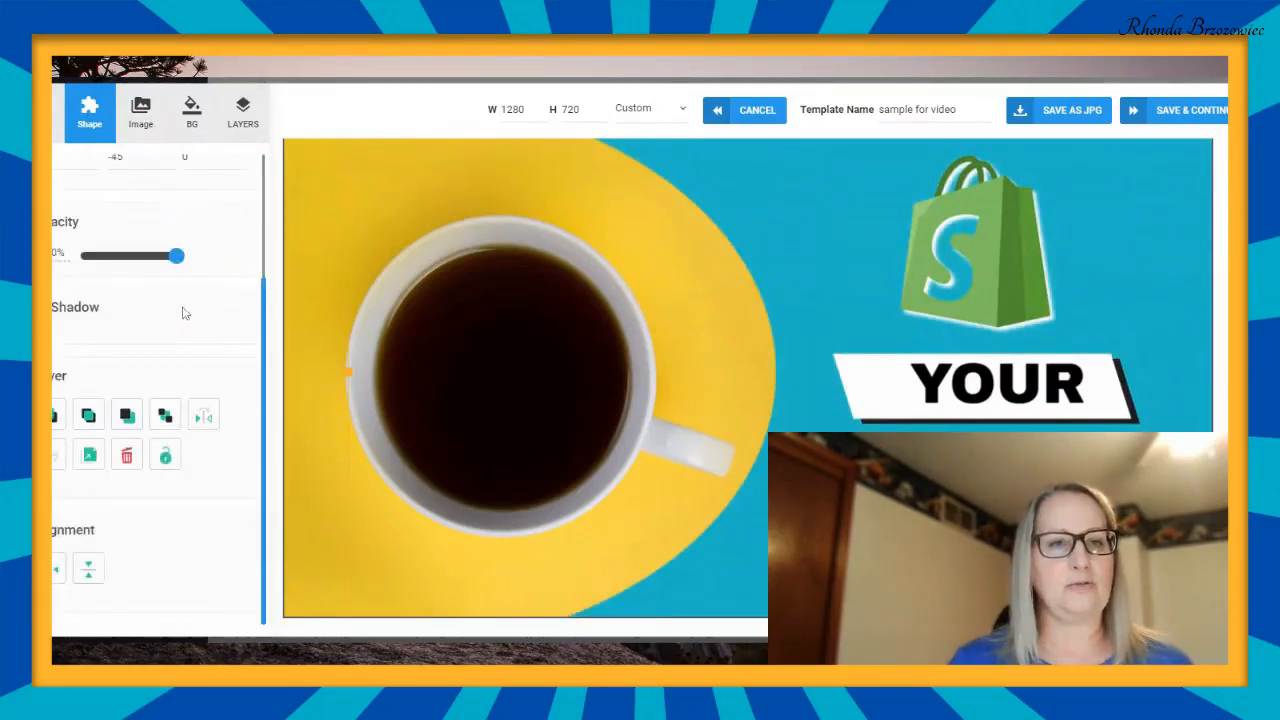
scroll(183, 306, "up", 2)
scroll(181, 300, "down", 1)
scroll(180, 296, "down", 1)
scroll(180, 294, "up", 2)
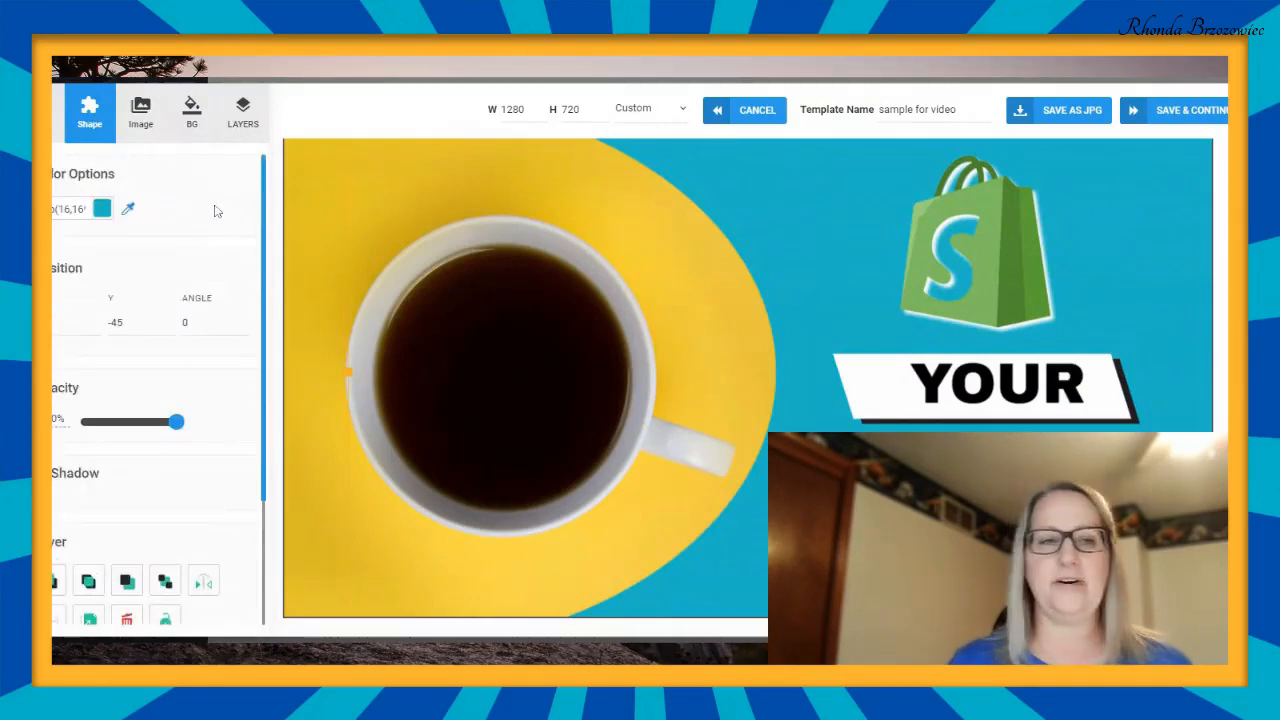
- Recolor the blue curved shape coral red by entering a hex code ending in 05b67
left_click(102, 208)
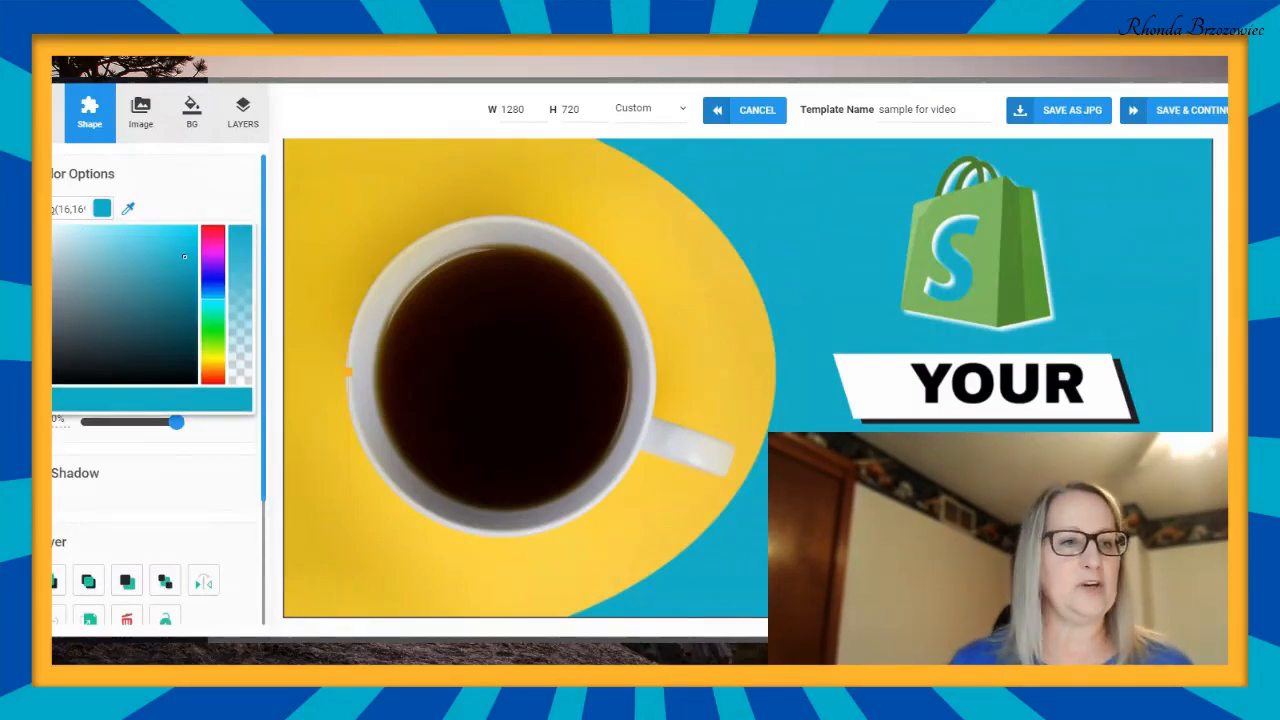
triple_click(70, 209)
key("BackSpace")
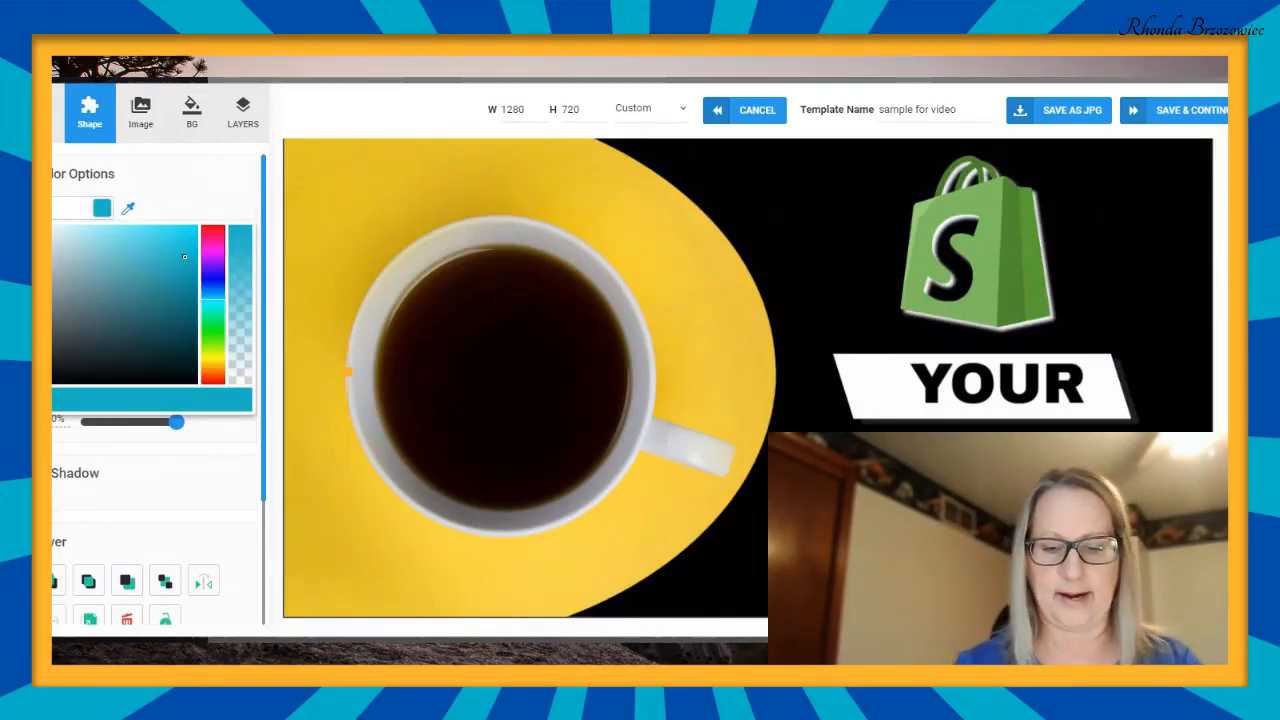
type("#")
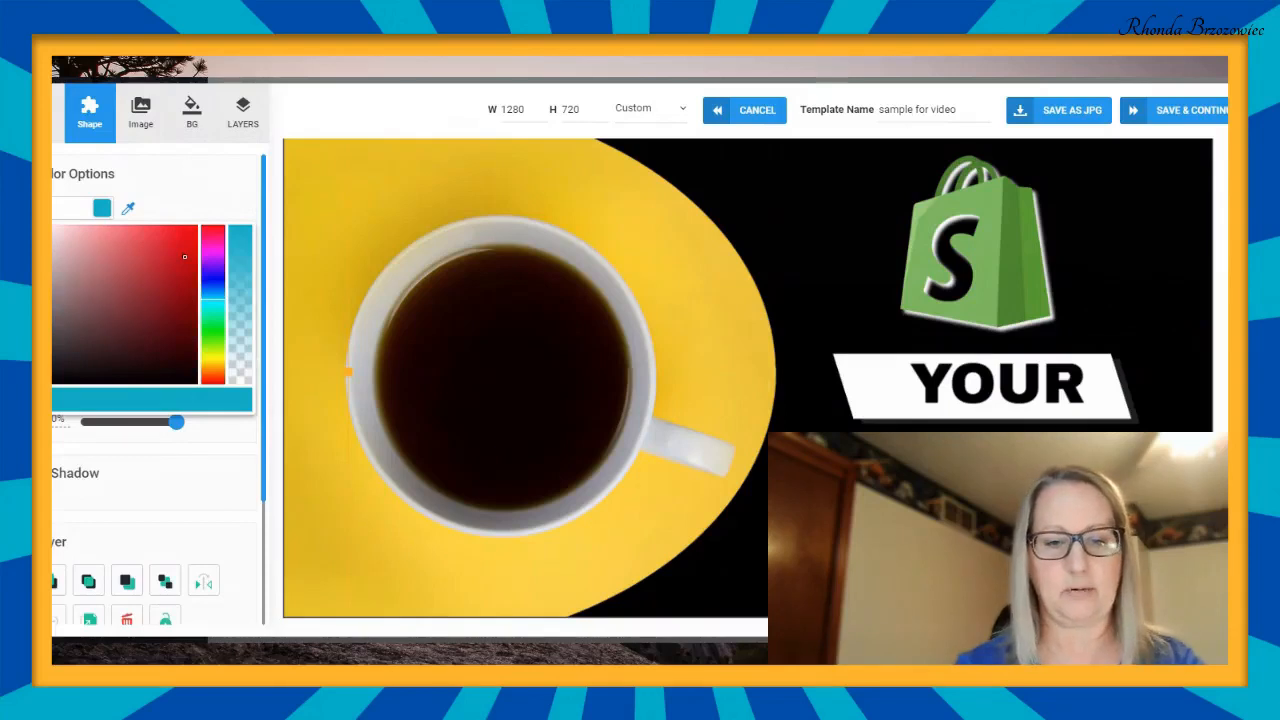
key("ctrl+v")
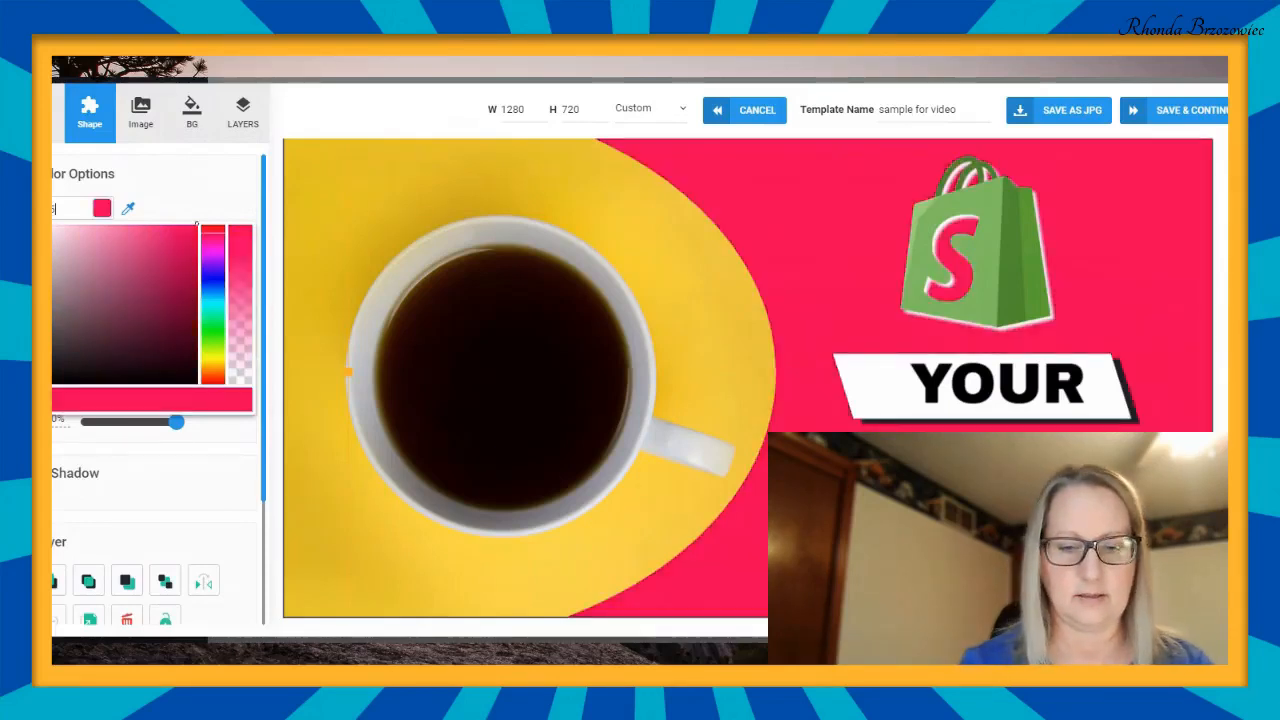
type("b")
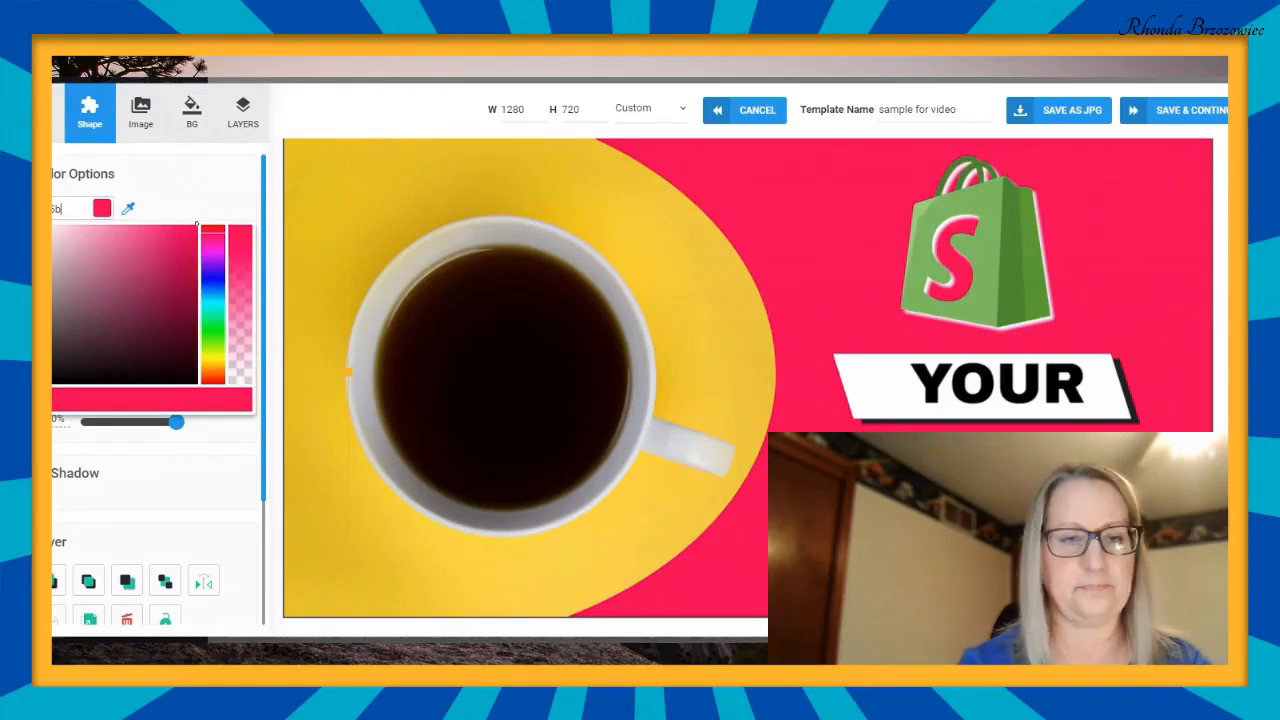
type("67")
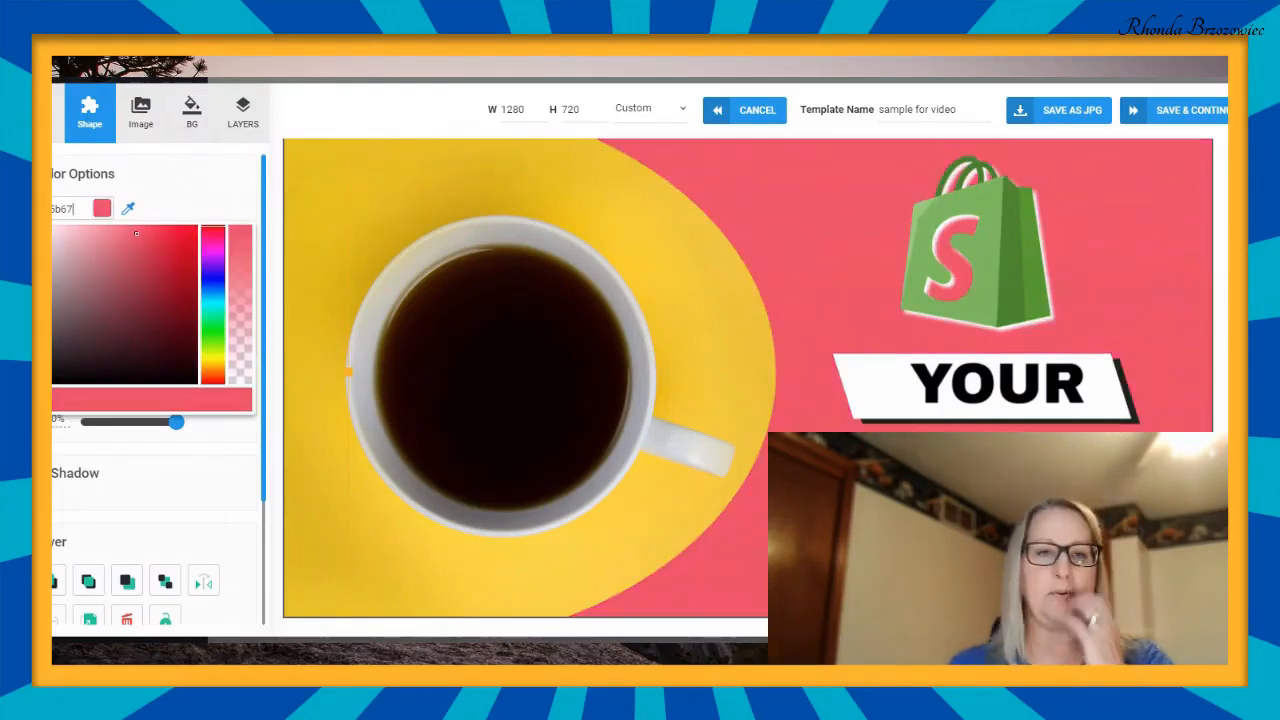
left_click(217, 196)
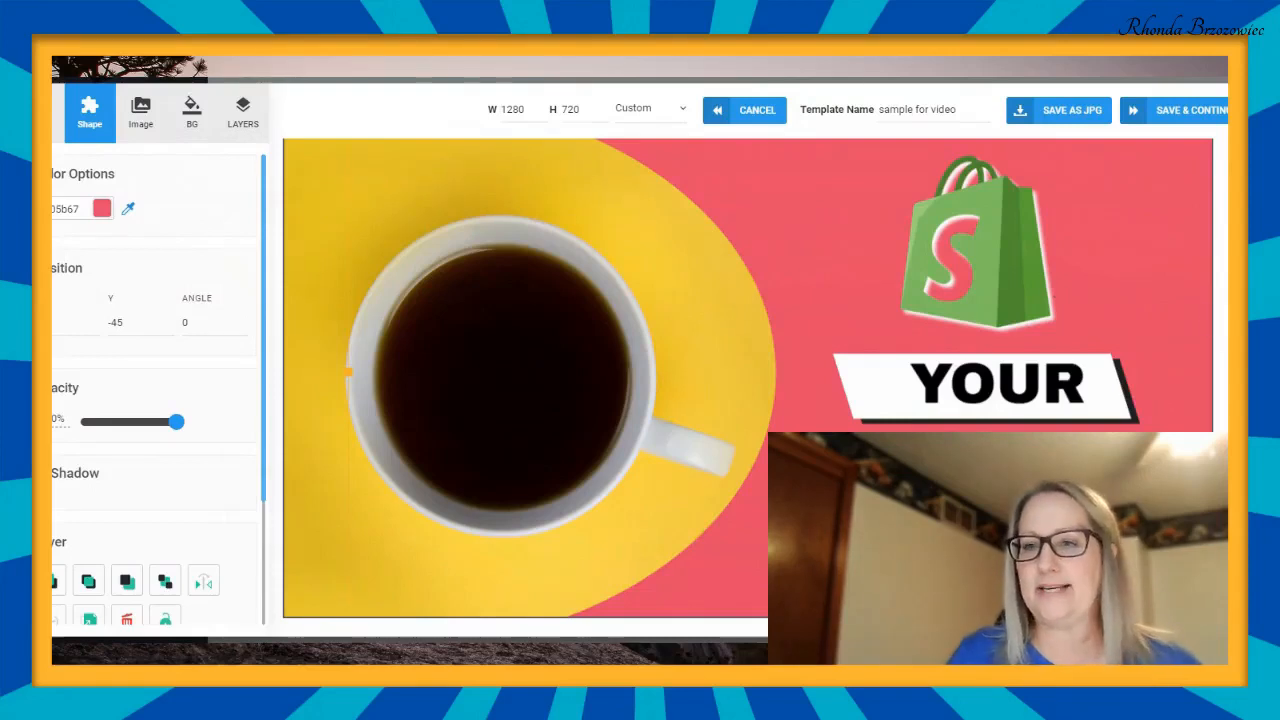
- Try a green fill on the coral curved shape by shifting its hue and deepening the shade
scroll(748, 380, "up", 1)
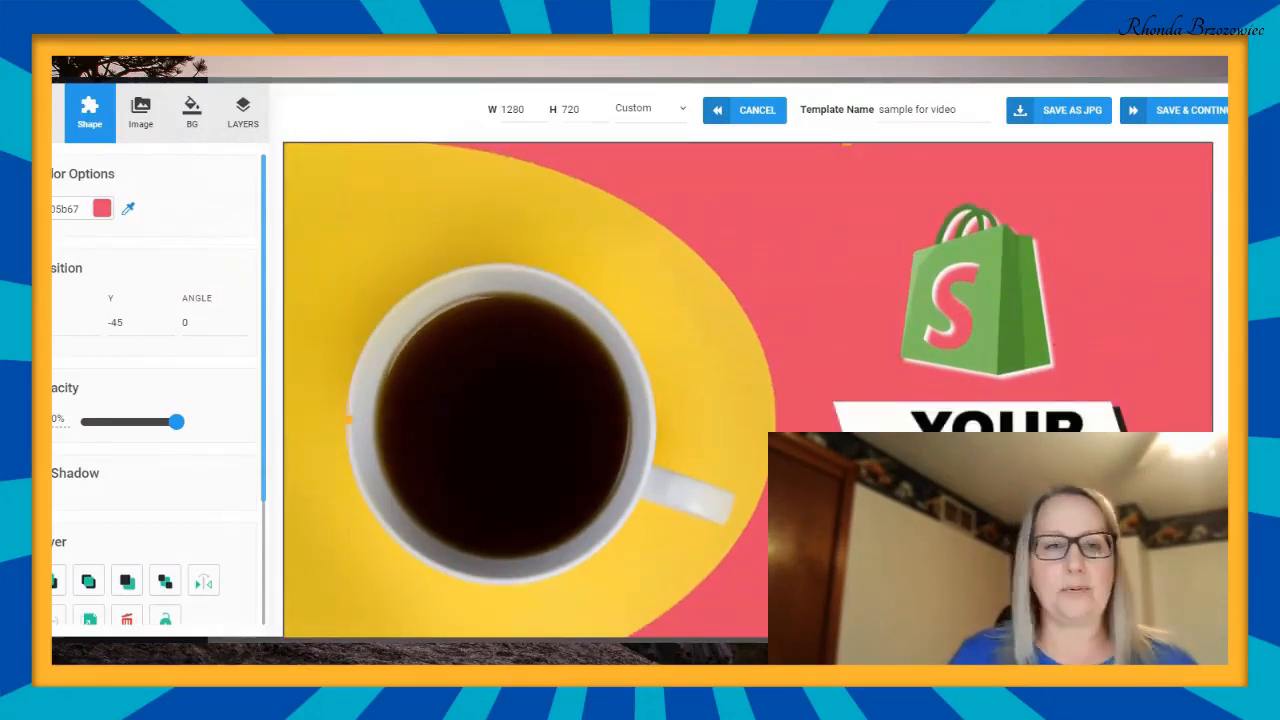
scroll(800, 274, "down", 2)
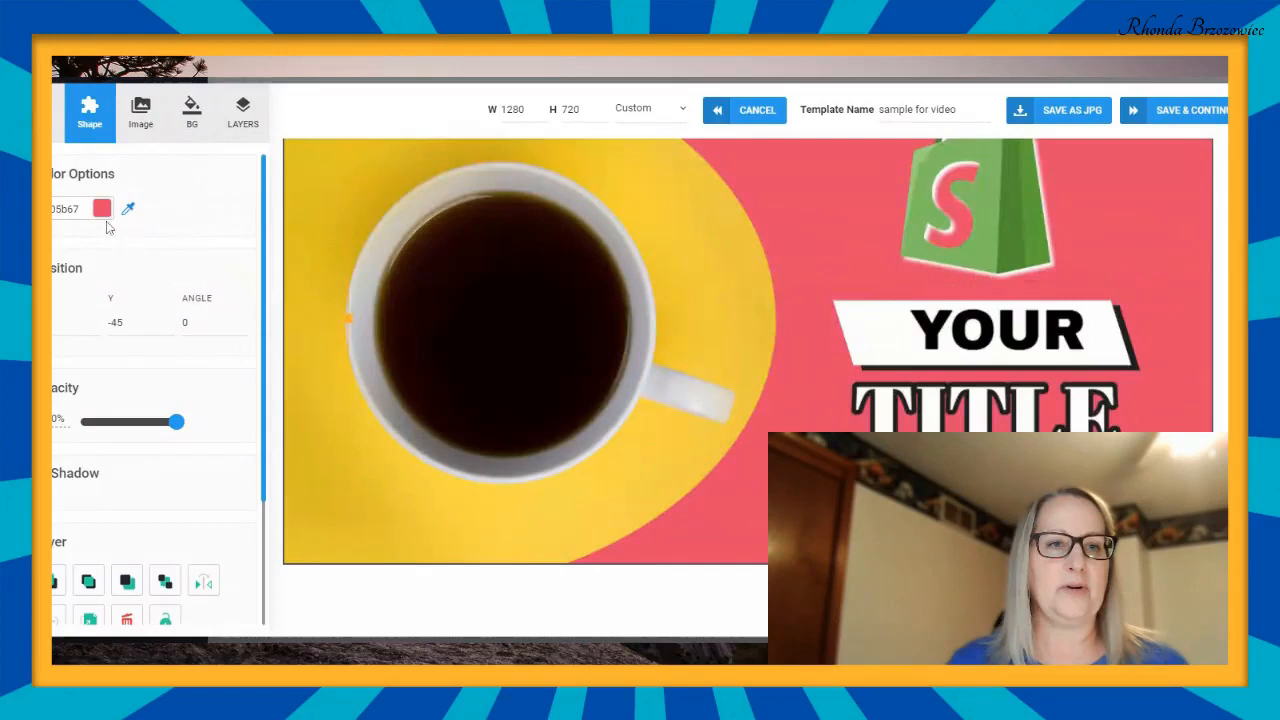
left_click(80, 209)
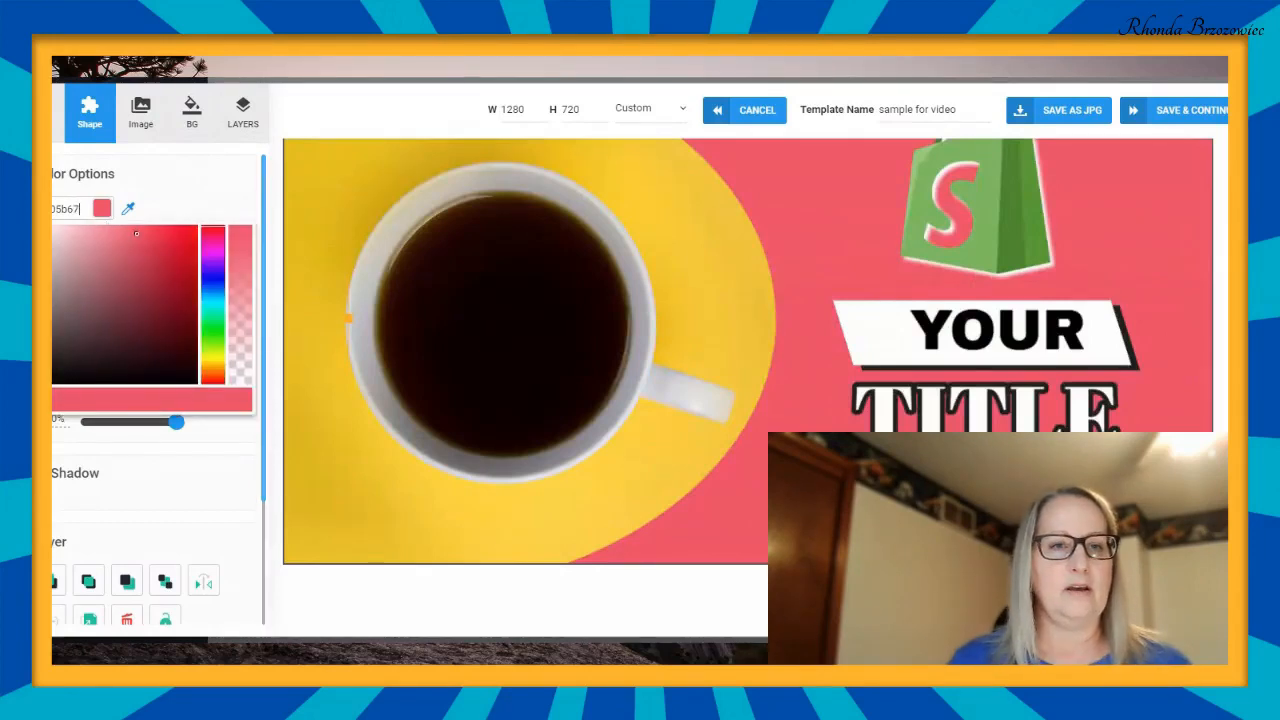
mouse_move(213, 227)
left_mouse_down()
mouse_move(213, 377)
mouse_move(213, 317)
left_mouse_up()
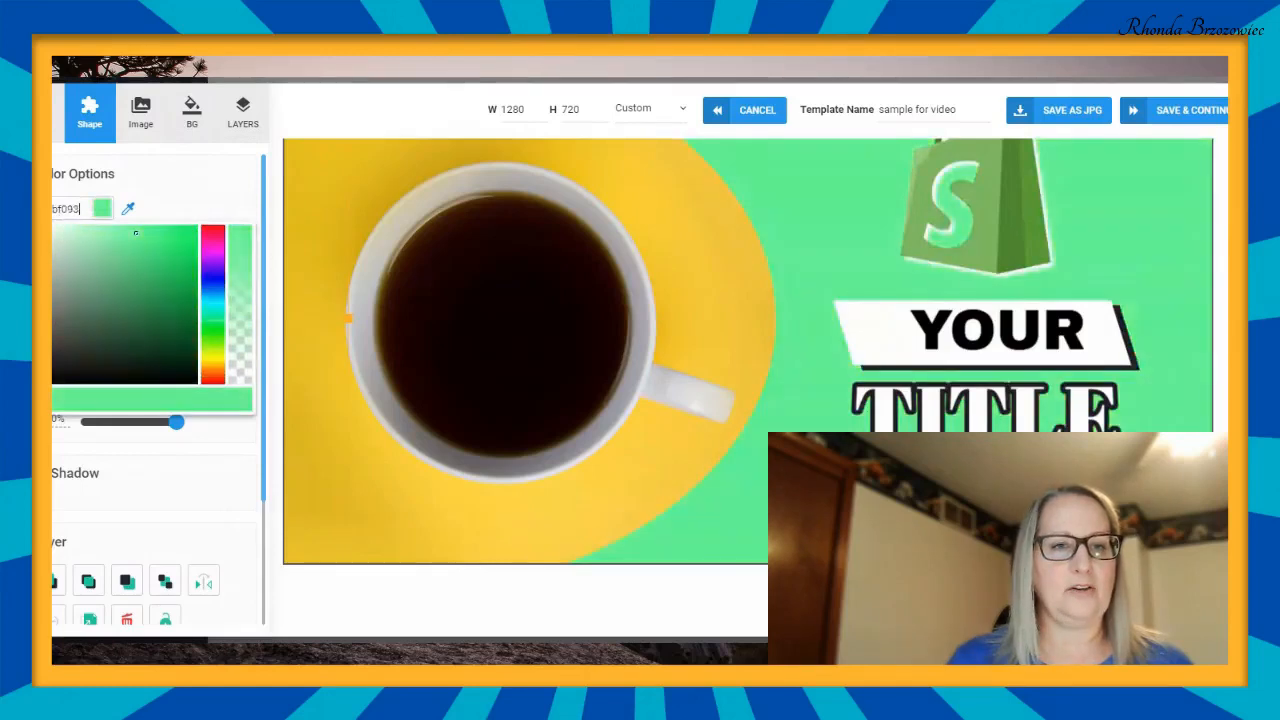
left_click_drag(136, 233, 194, 250)
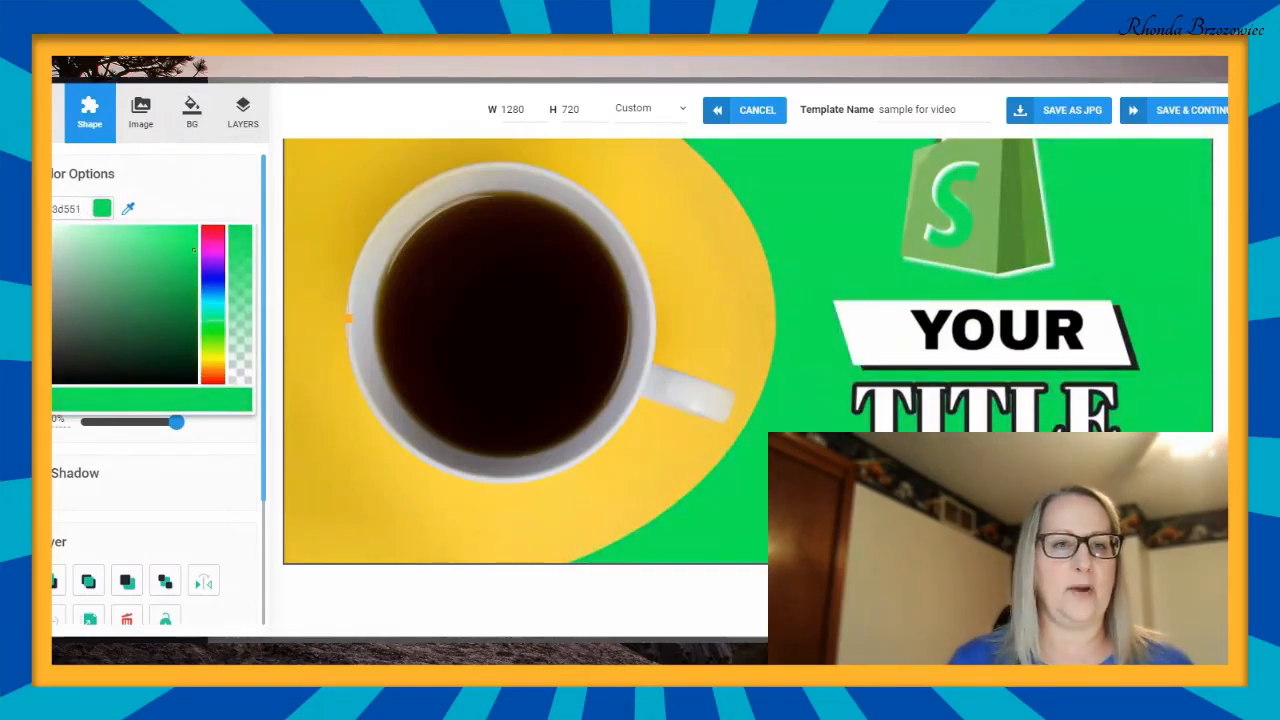
- Try other hues on the curved shape, ending with a dark purple fill
left_click(213, 361)
left_click_drag(123, 283, 178, 234)
left_click(213, 252)
left_click(179, 257)
left_click(180, 284)
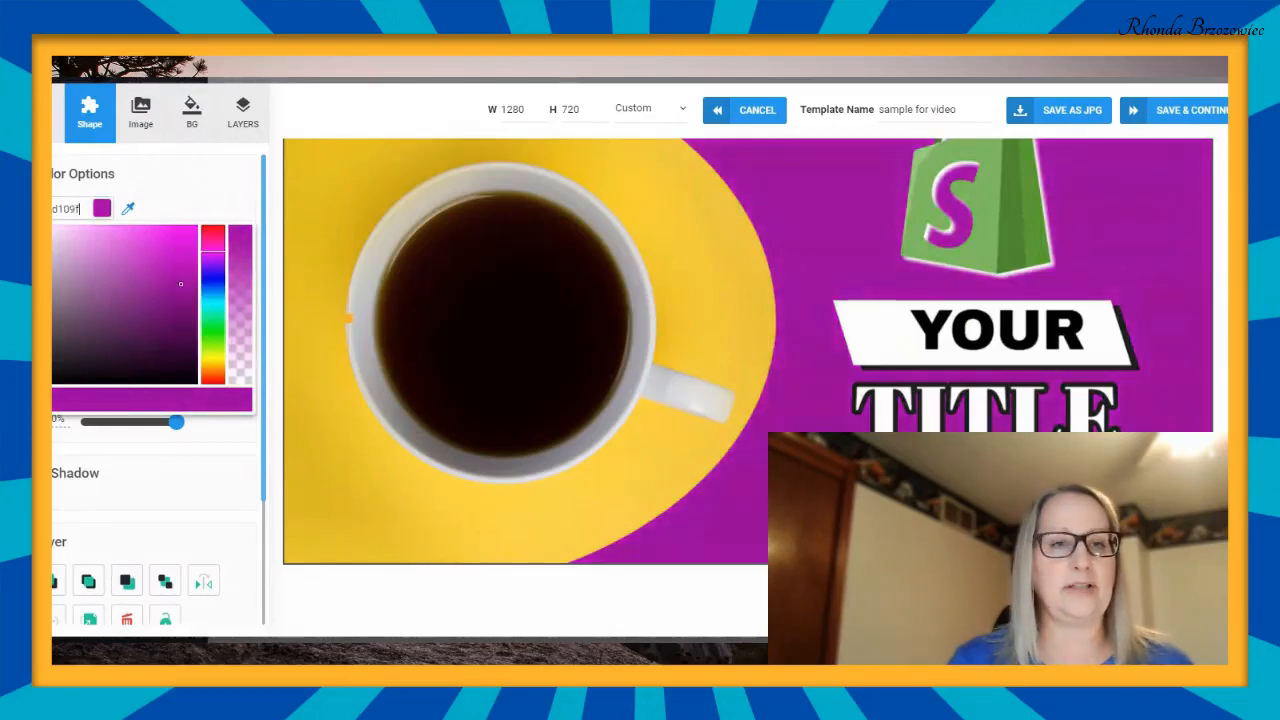
- Set the curved shape's fill to a bright green with a hex code ending in 8e603
left_click(213, 305)
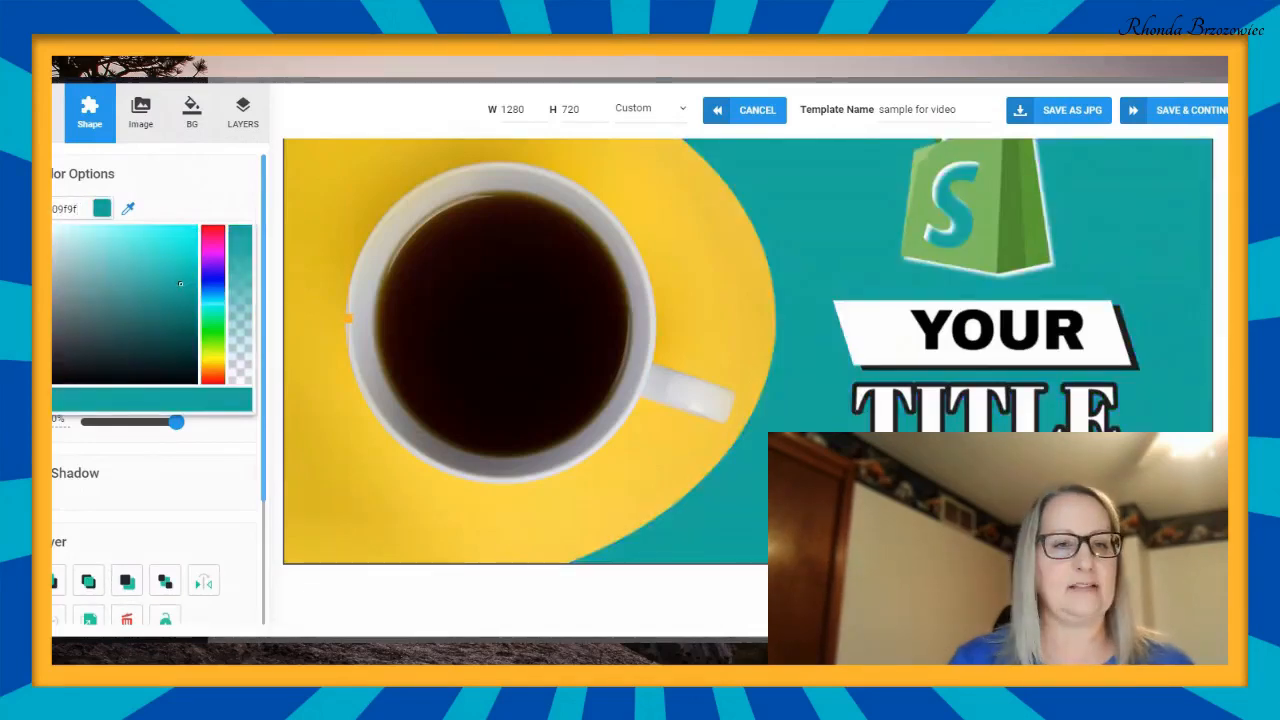
left_click(186, 246)
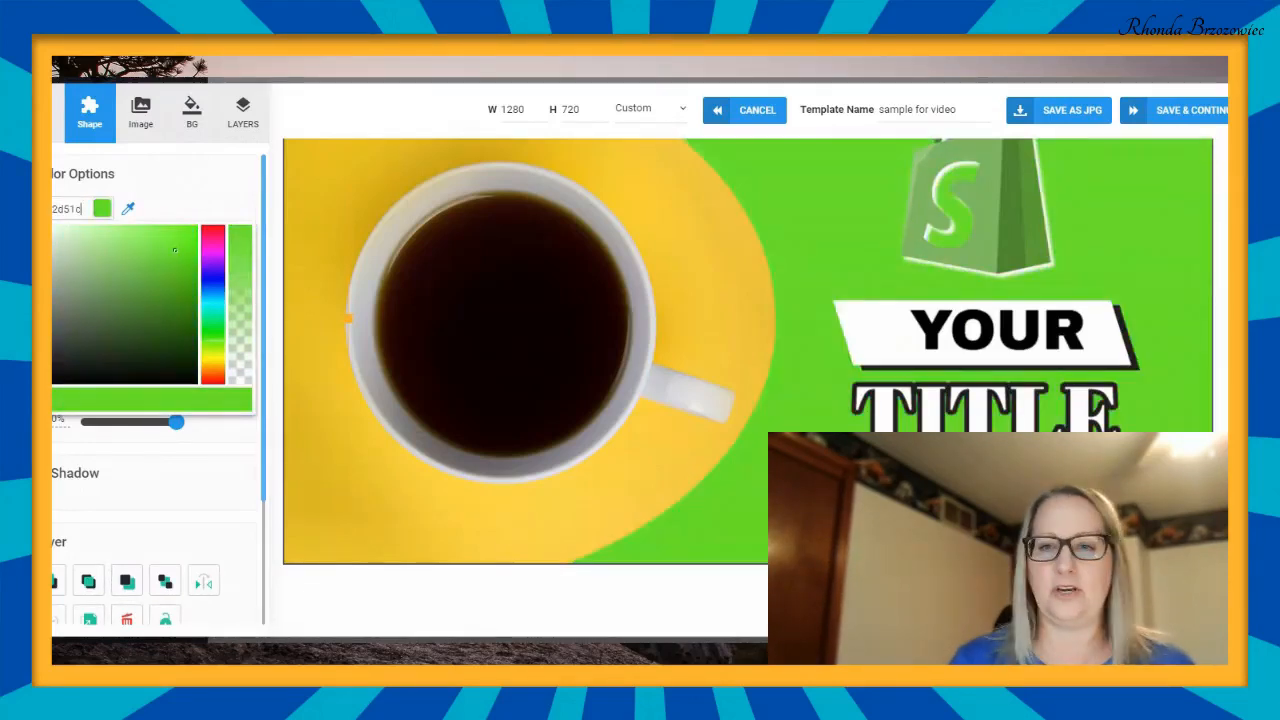
left_click(195, 240)
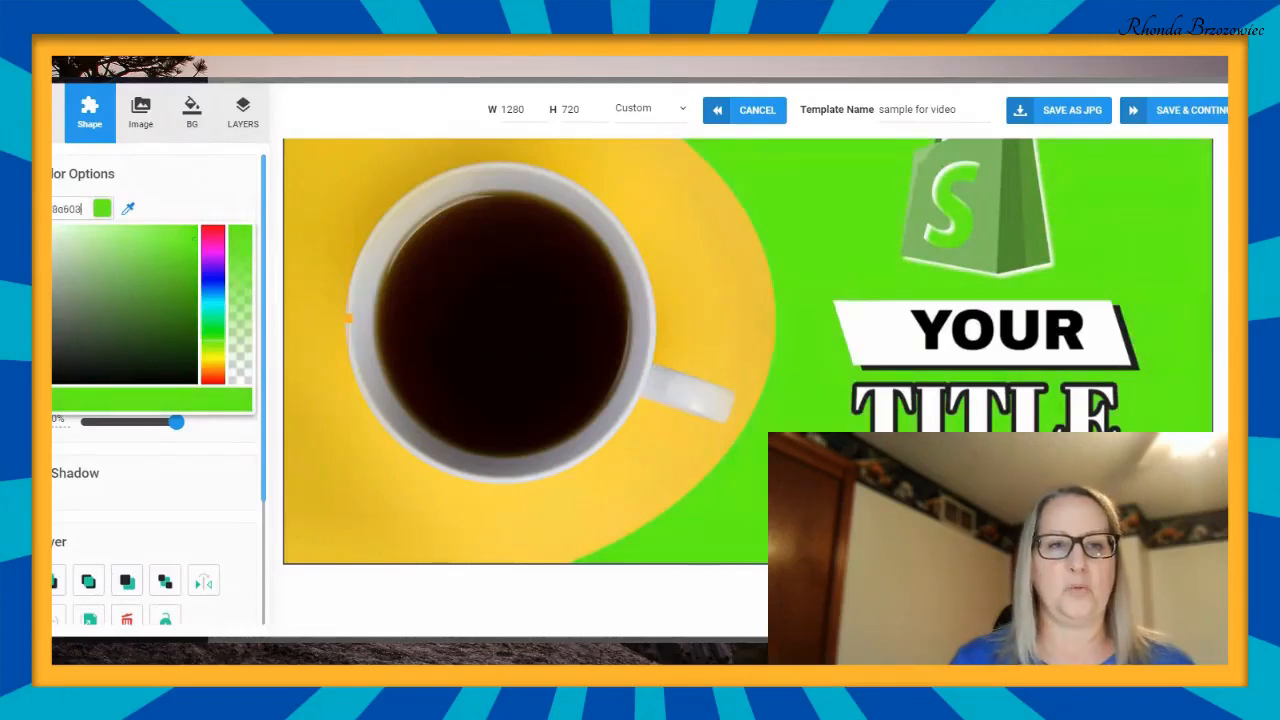
left_click(220, 199)
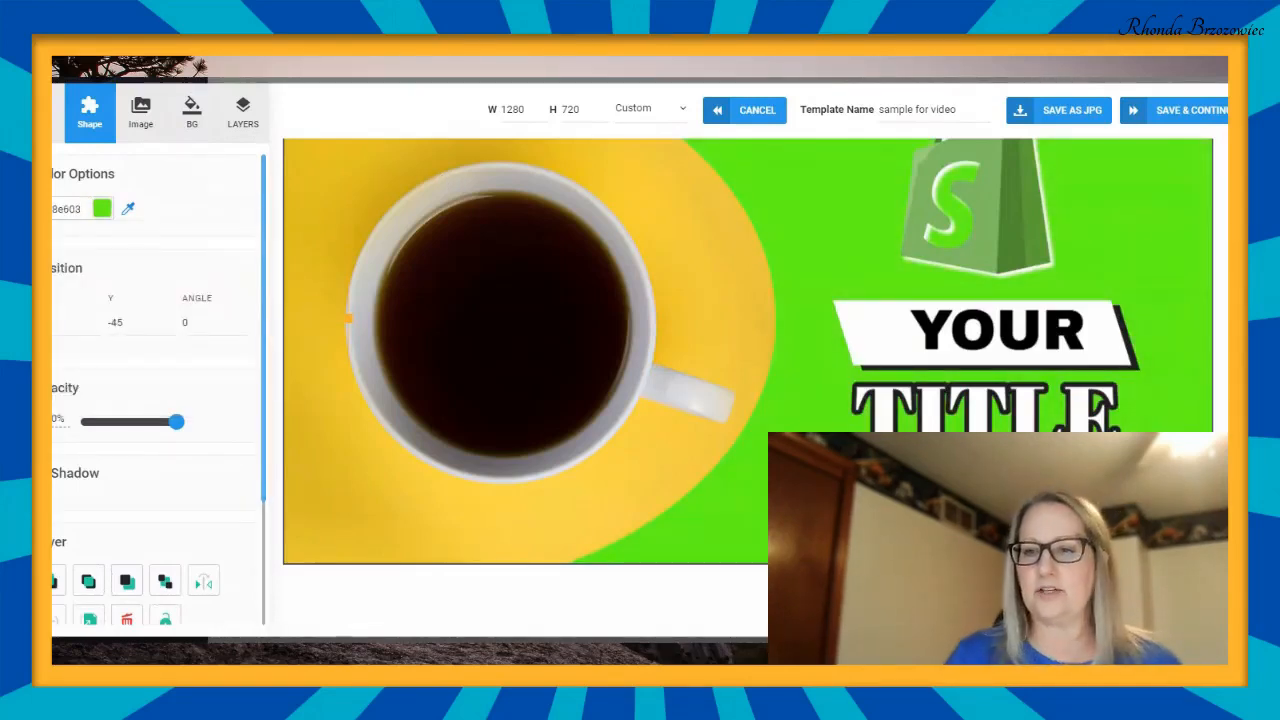
- Delete the green Shopify bag logo from above the title text
scroll(748, 350, "up", 2)
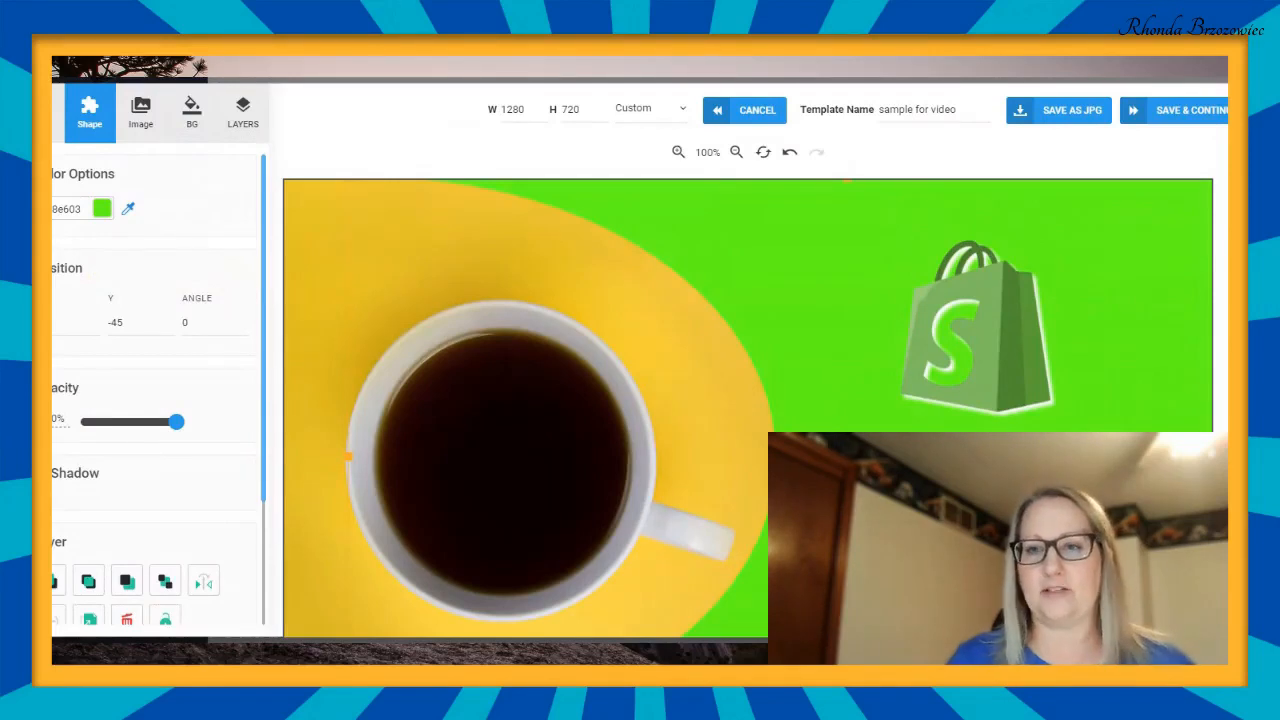
scroll(748, 400, "down", 1)
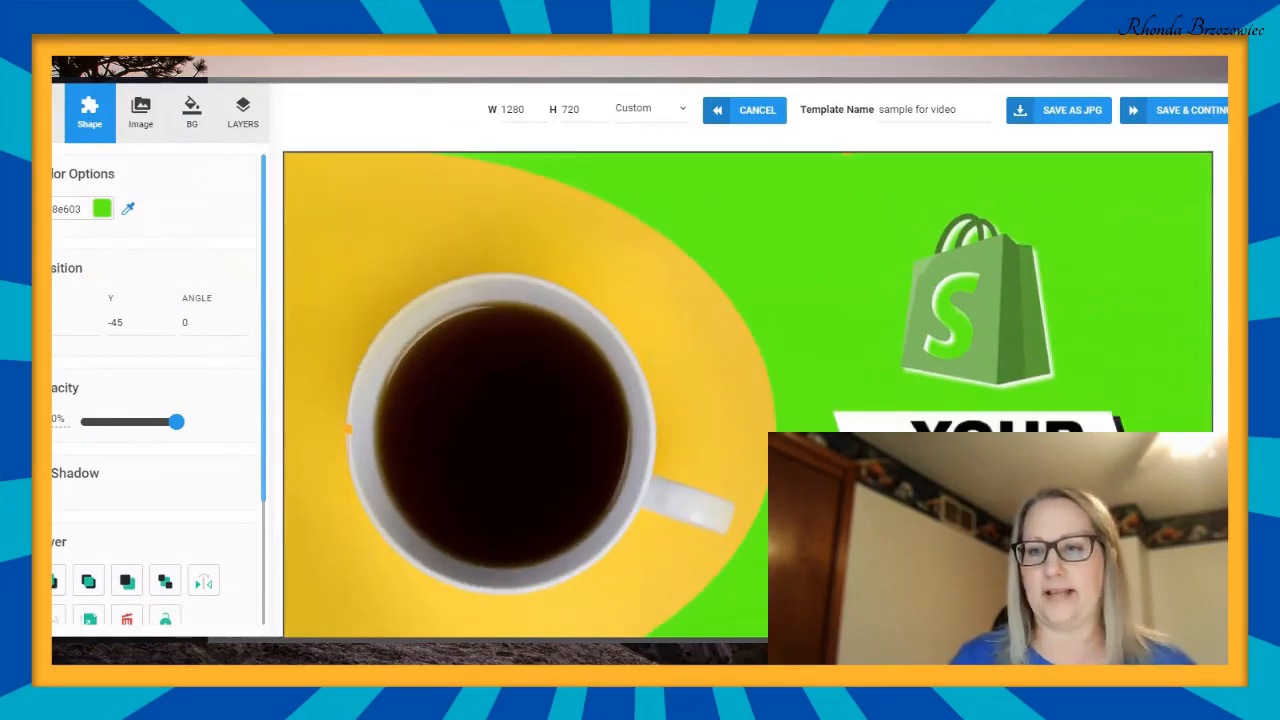
left_click(988, 292)
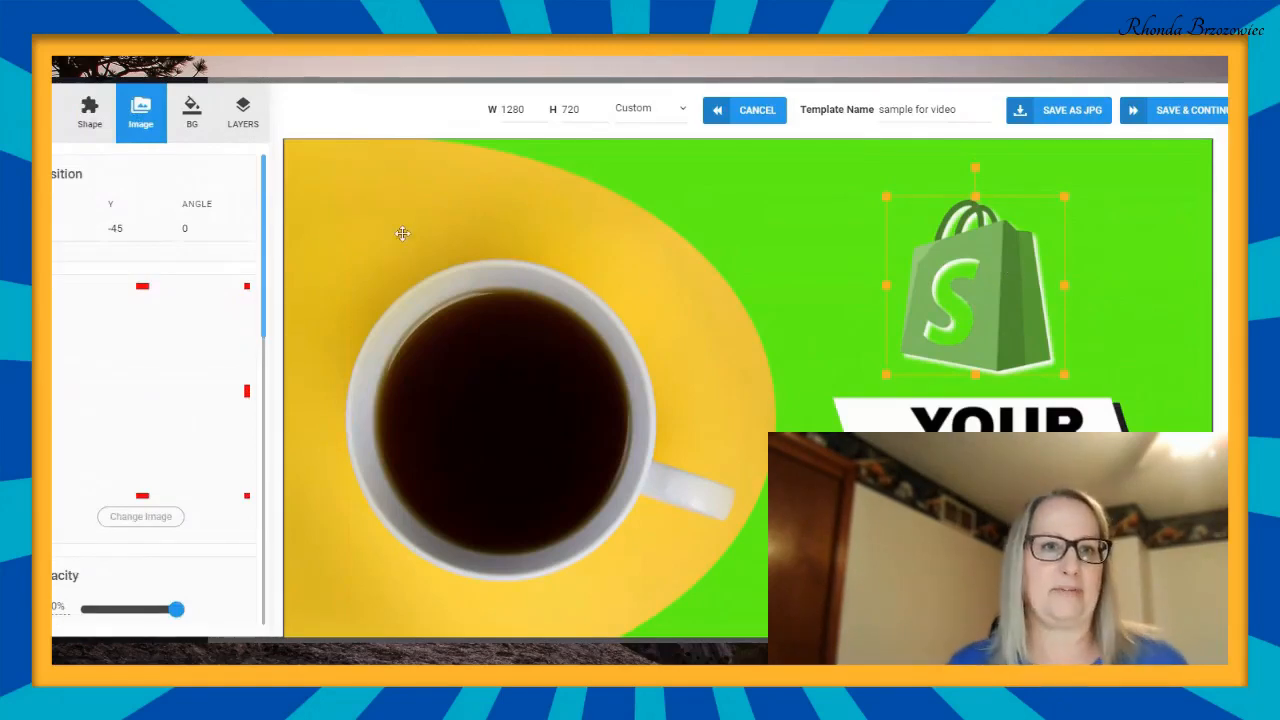
scroll(198, 350, "down", 4)
scroll(137, 385, "down", 3)
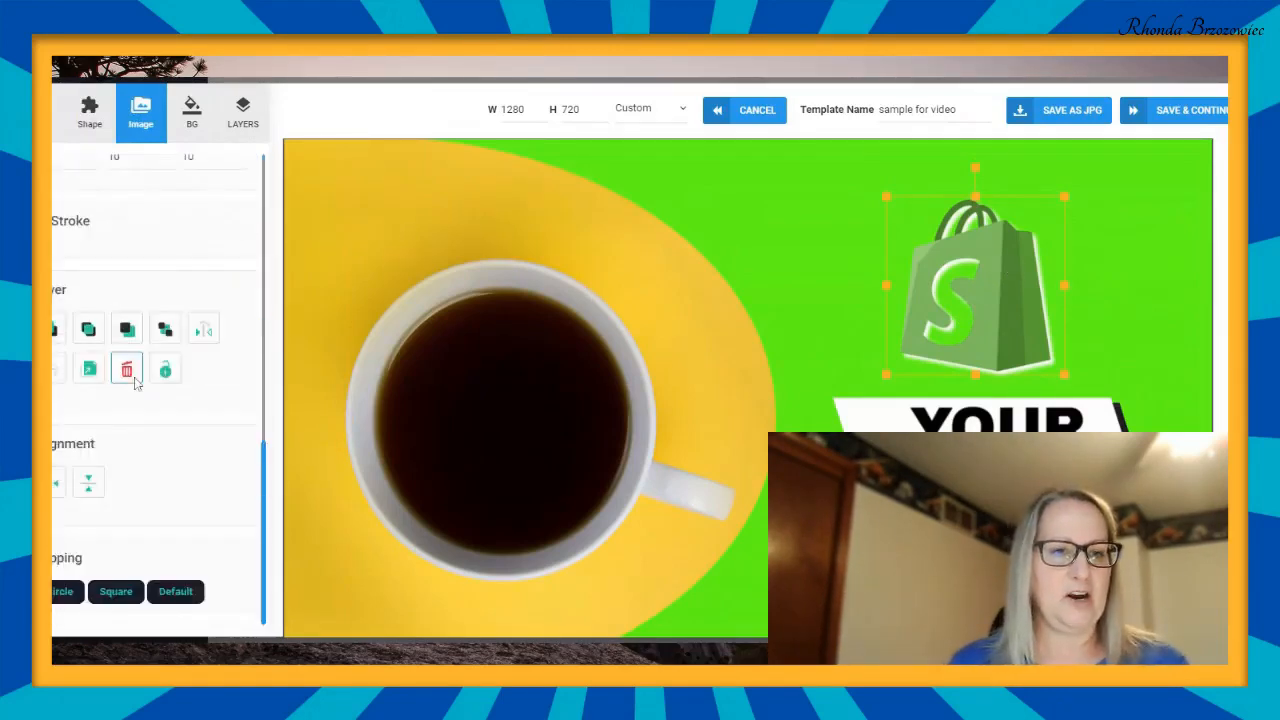
left_click(122, 378)
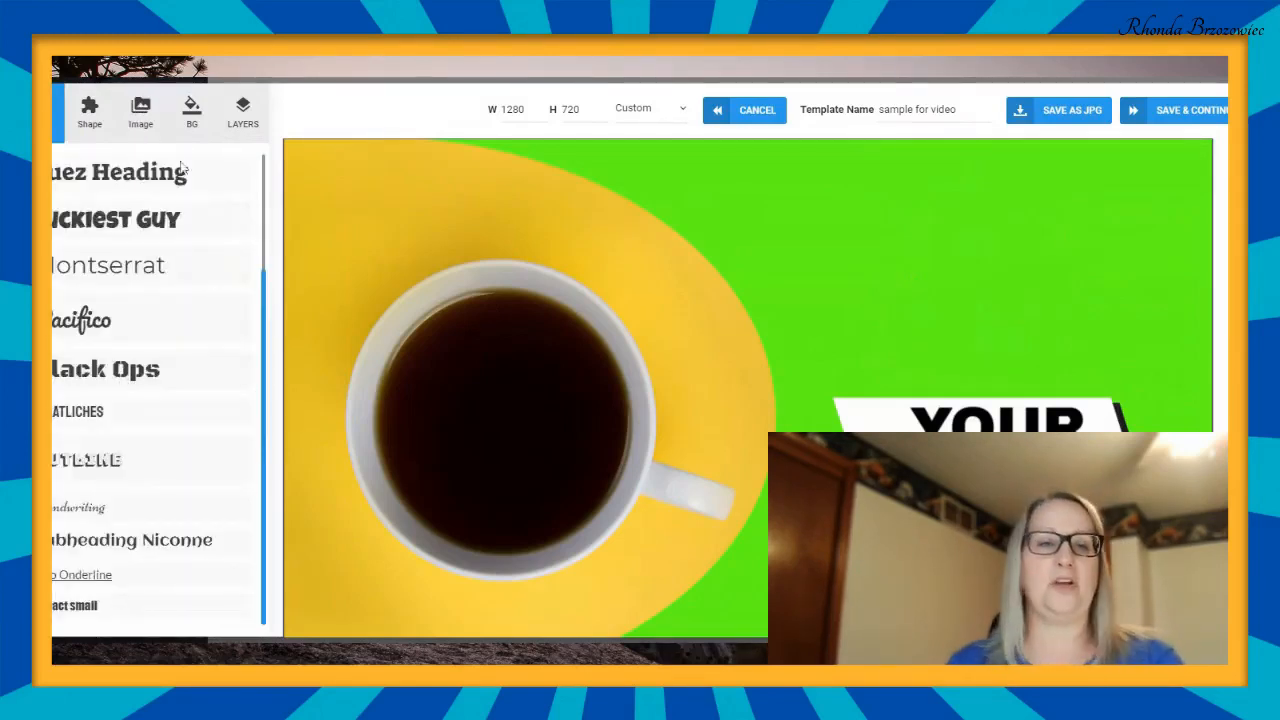
- Look through the arrow, badge and basic shape collections available for the thumbnail
left_click(90, 117)
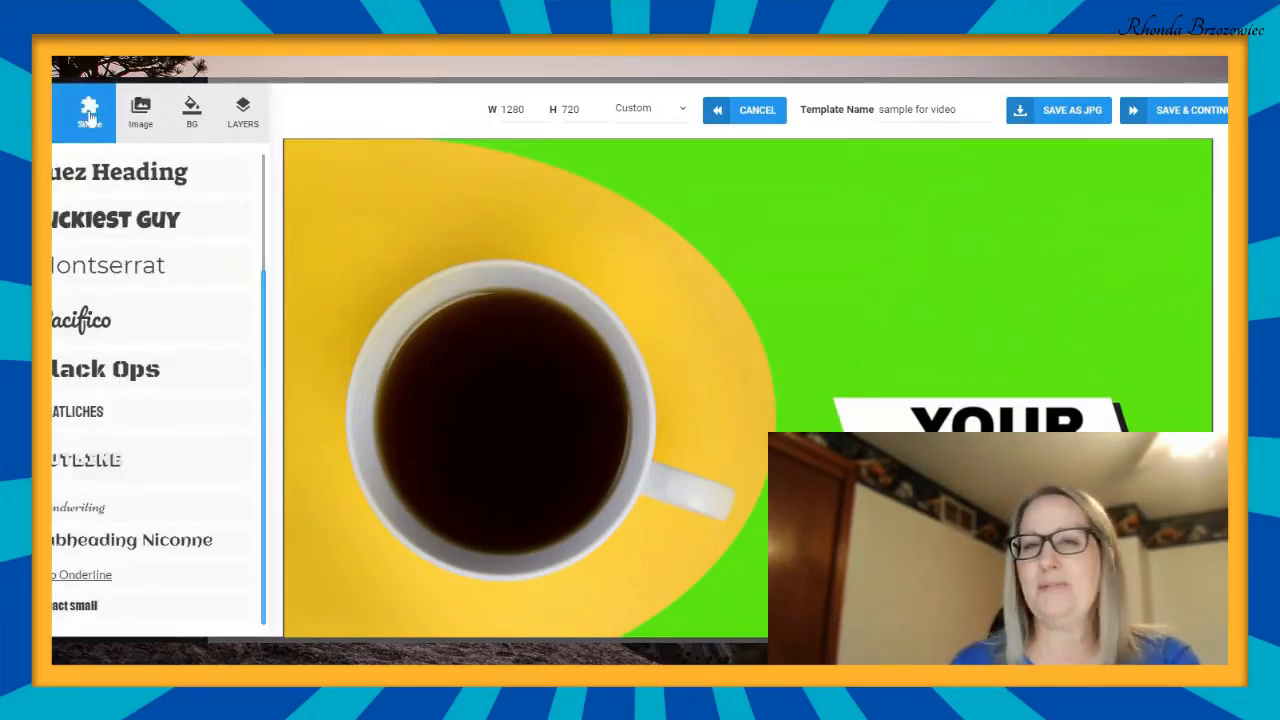
scroll(157, 317, "up", 2)
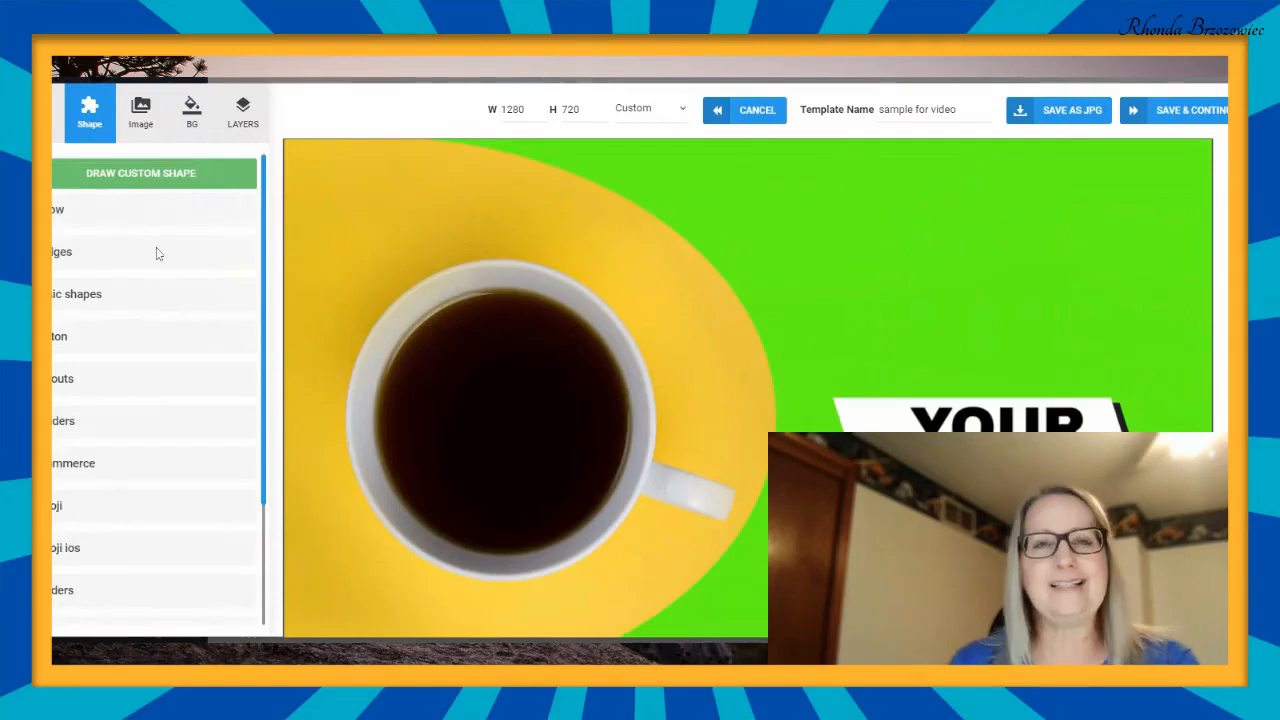
left_click(56, 212)
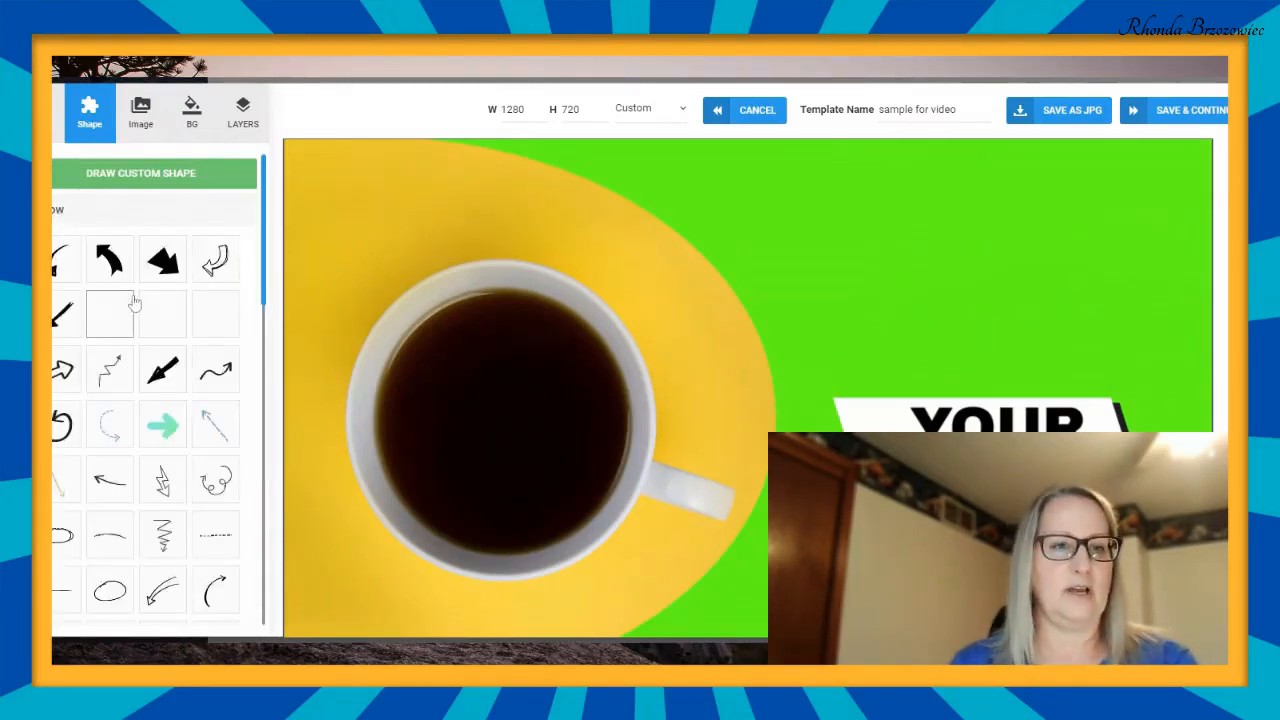
left_click(60, 213)
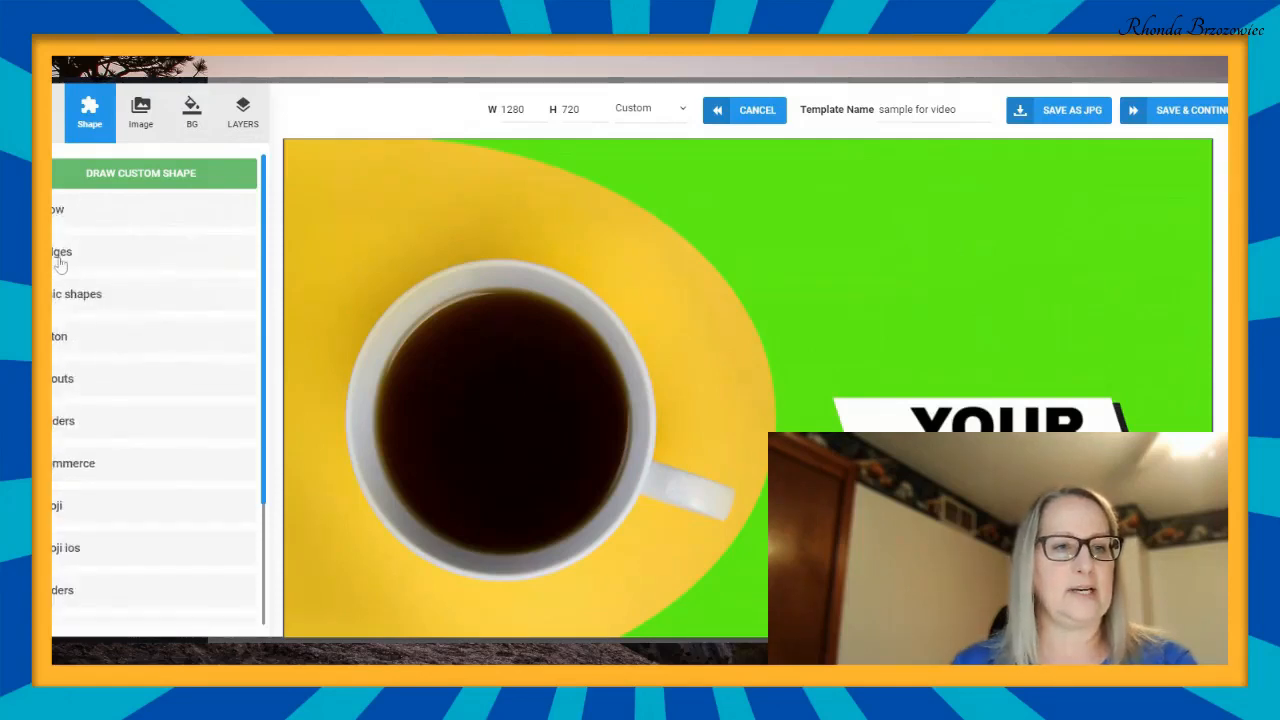
left_click(58, 252)
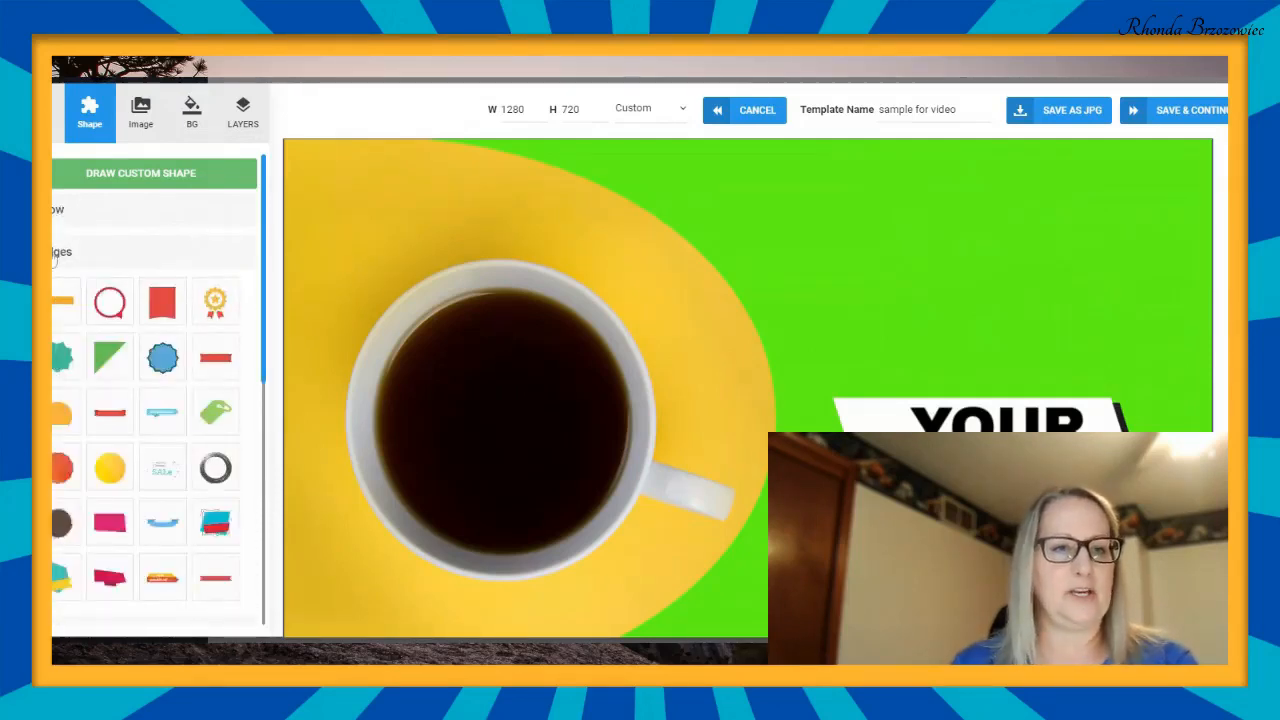
left_click(74, 306)
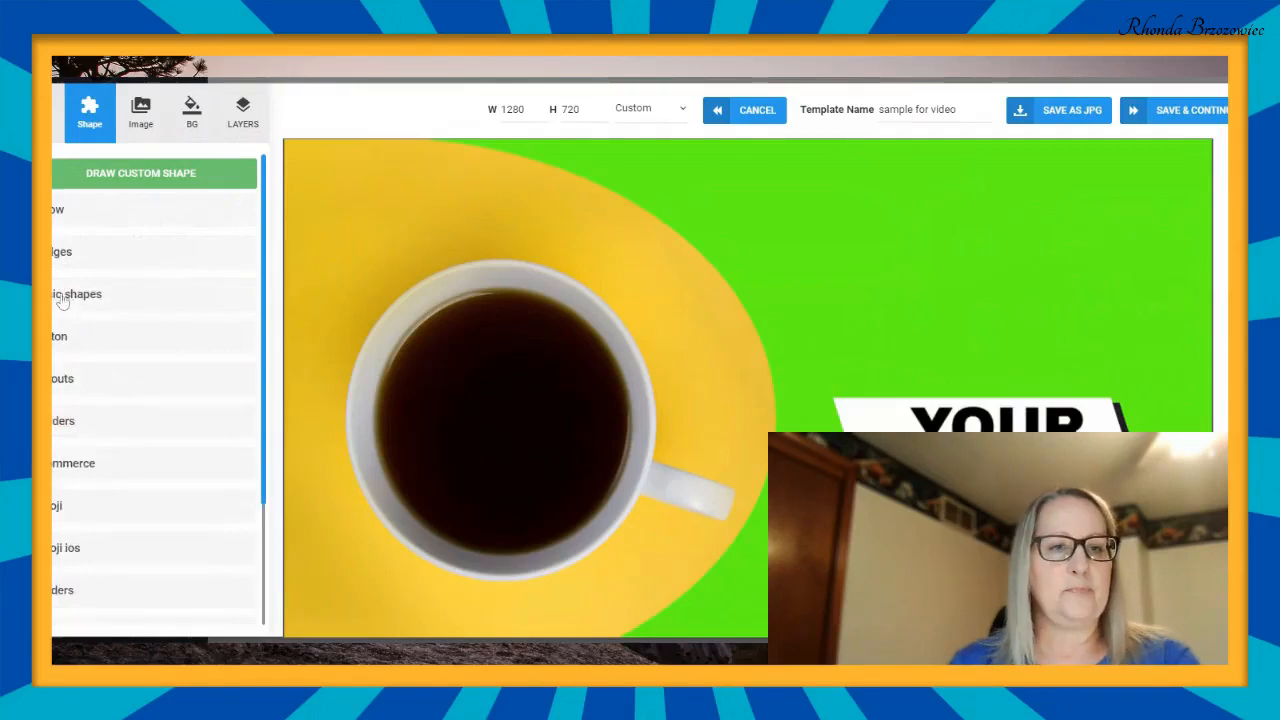
left_click(72, 300)
scroll(196, 403, "down", 2)
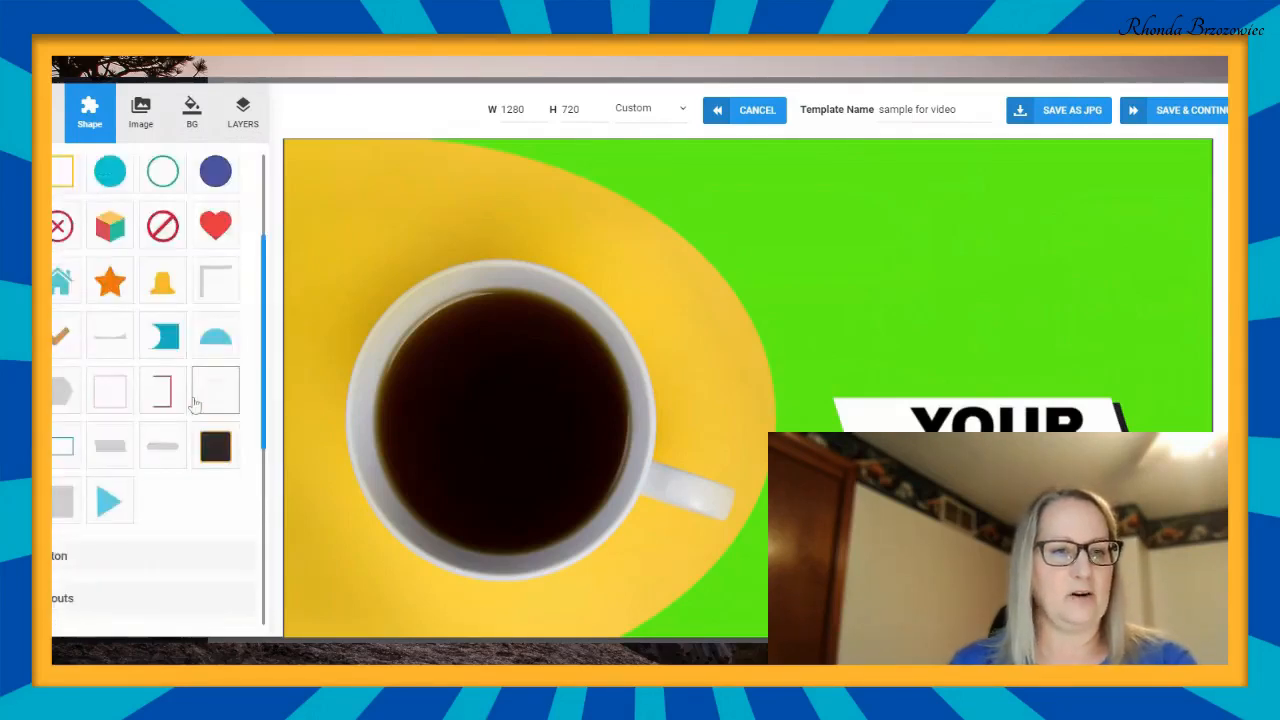
scroll(196, 403, "up", 2)
left_click(128, 298)
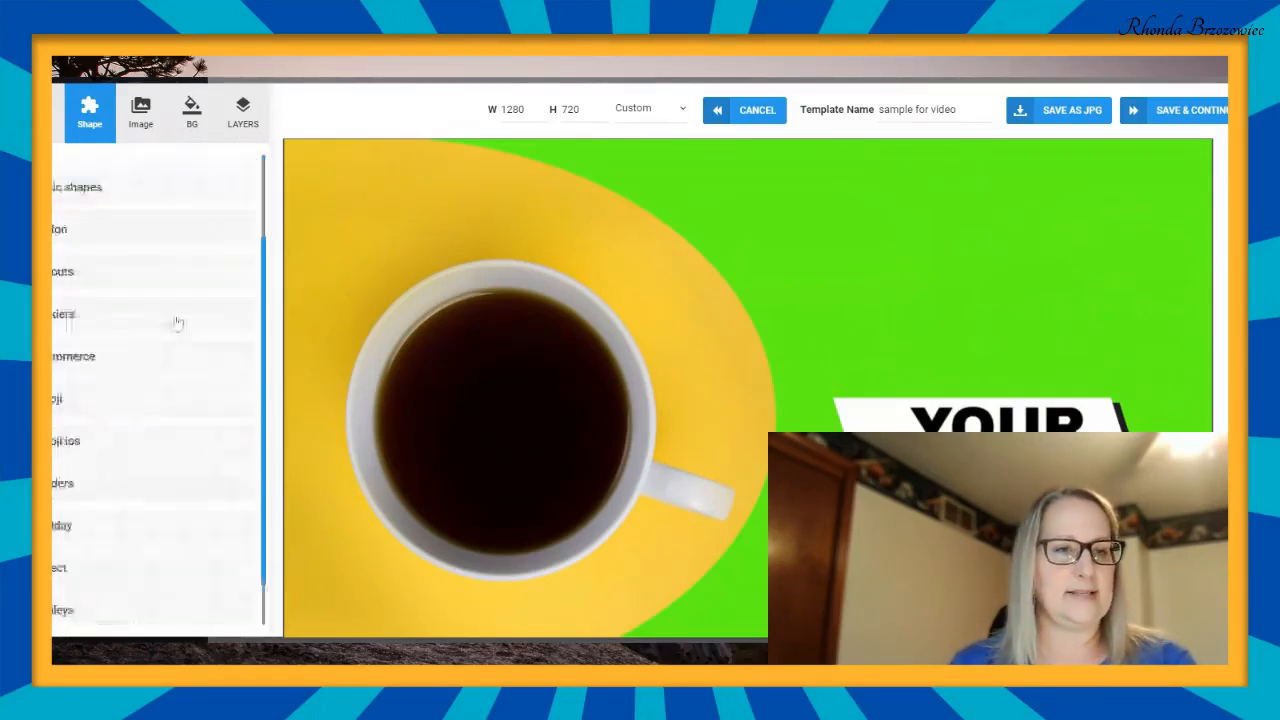
- Try the cutout of a smiling boy with a dog on the thumbnail and delete it again
left_click(62, 279)
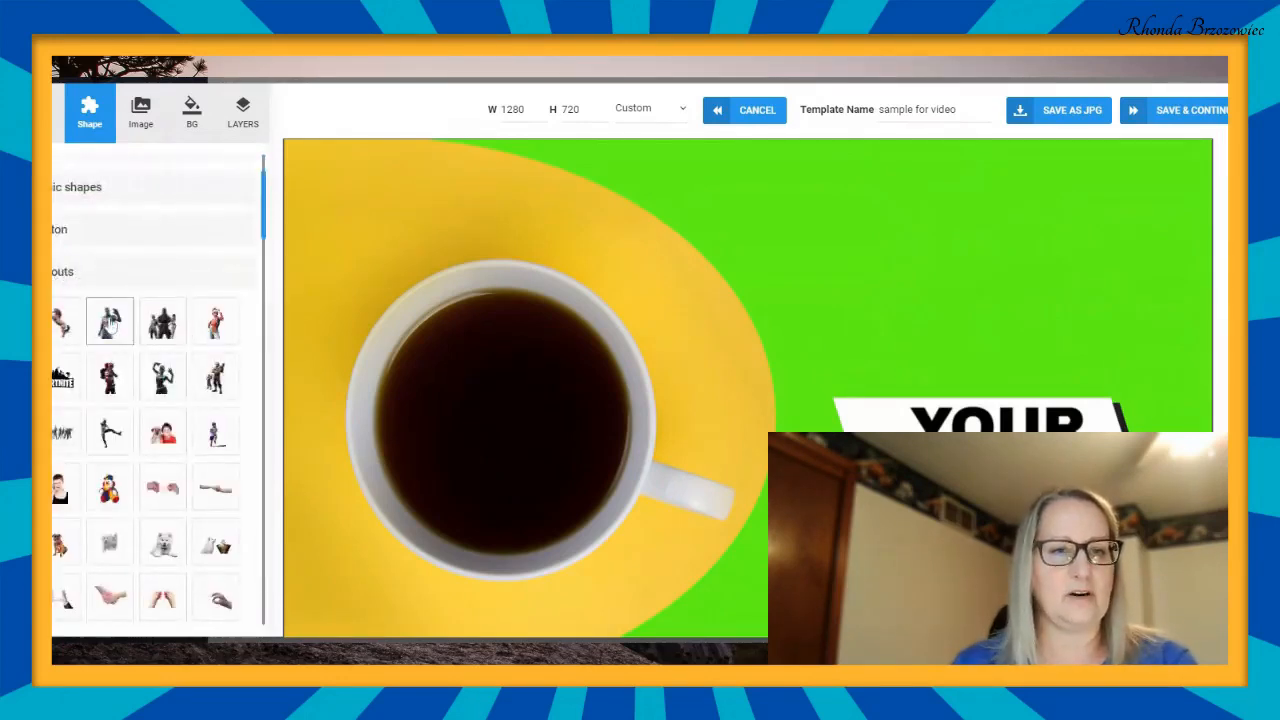
left_click(162, 436)
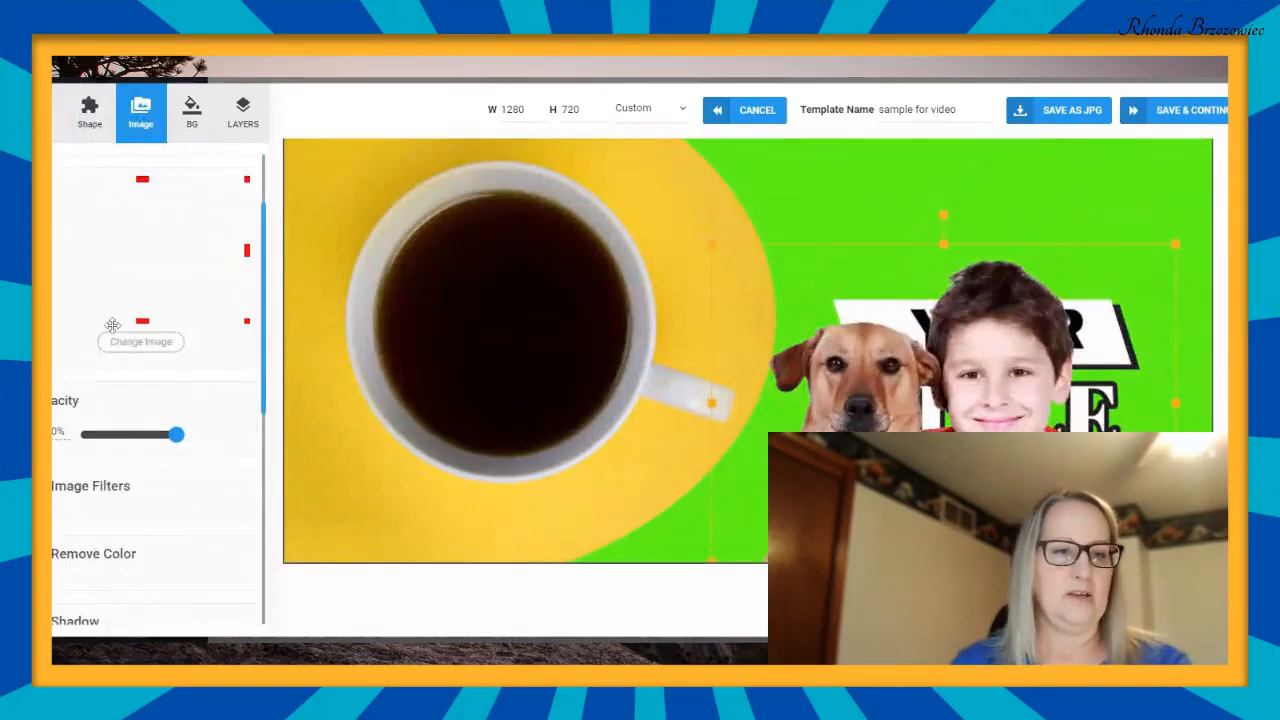
scroll(112, 330, "down", 4)
left_click(125, 484)
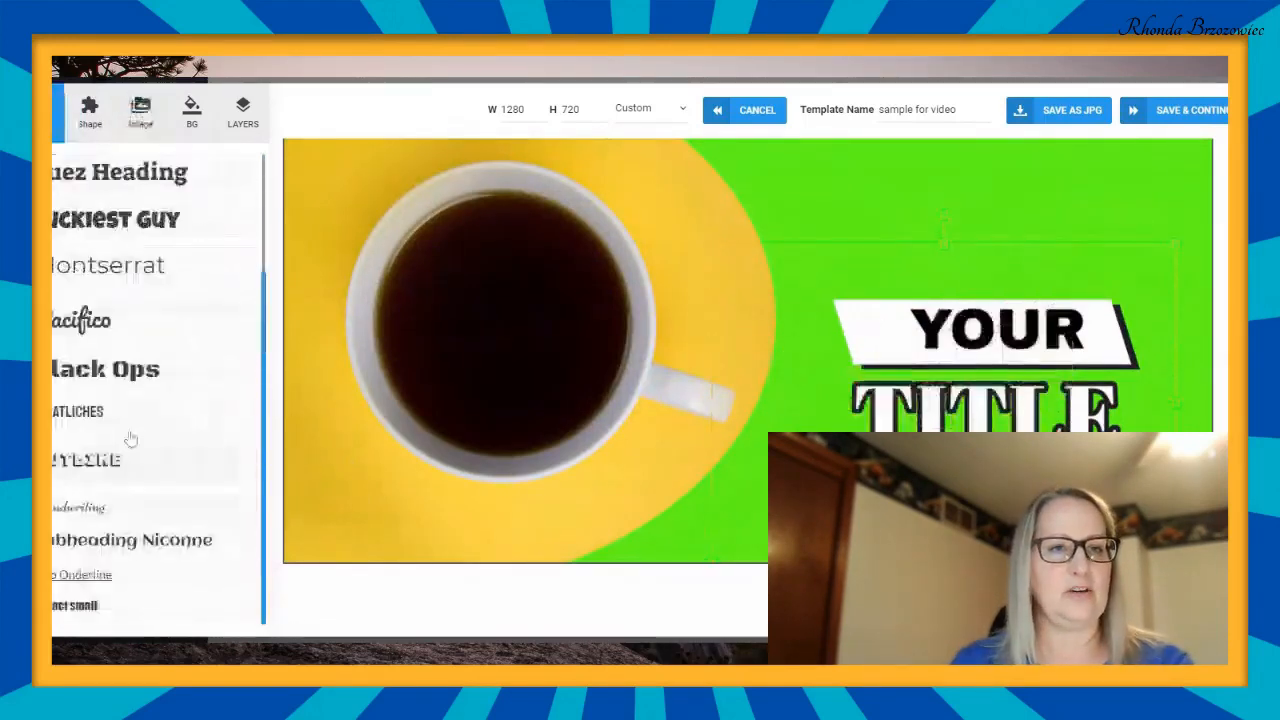
- Examine the range of people, device, hand and animal images in the cutouts collection, and close the collection
left_click(88, 110)
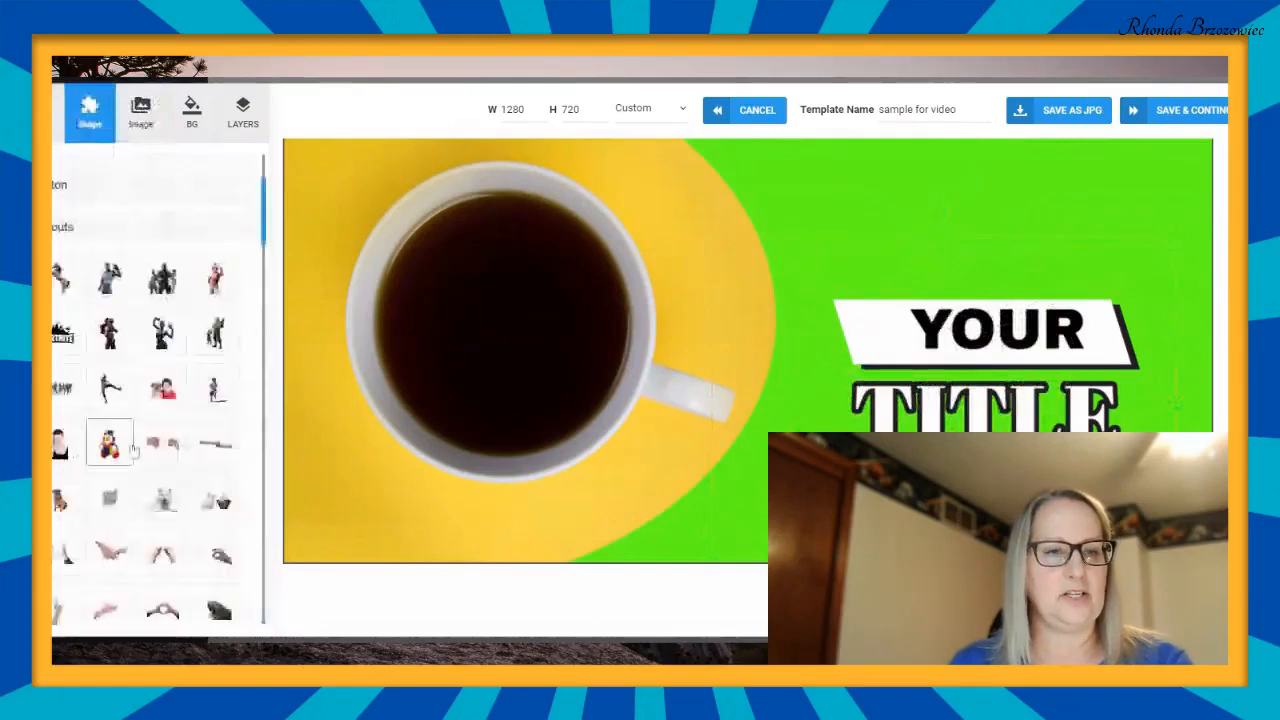
scroll(108, 443, "down", 5)
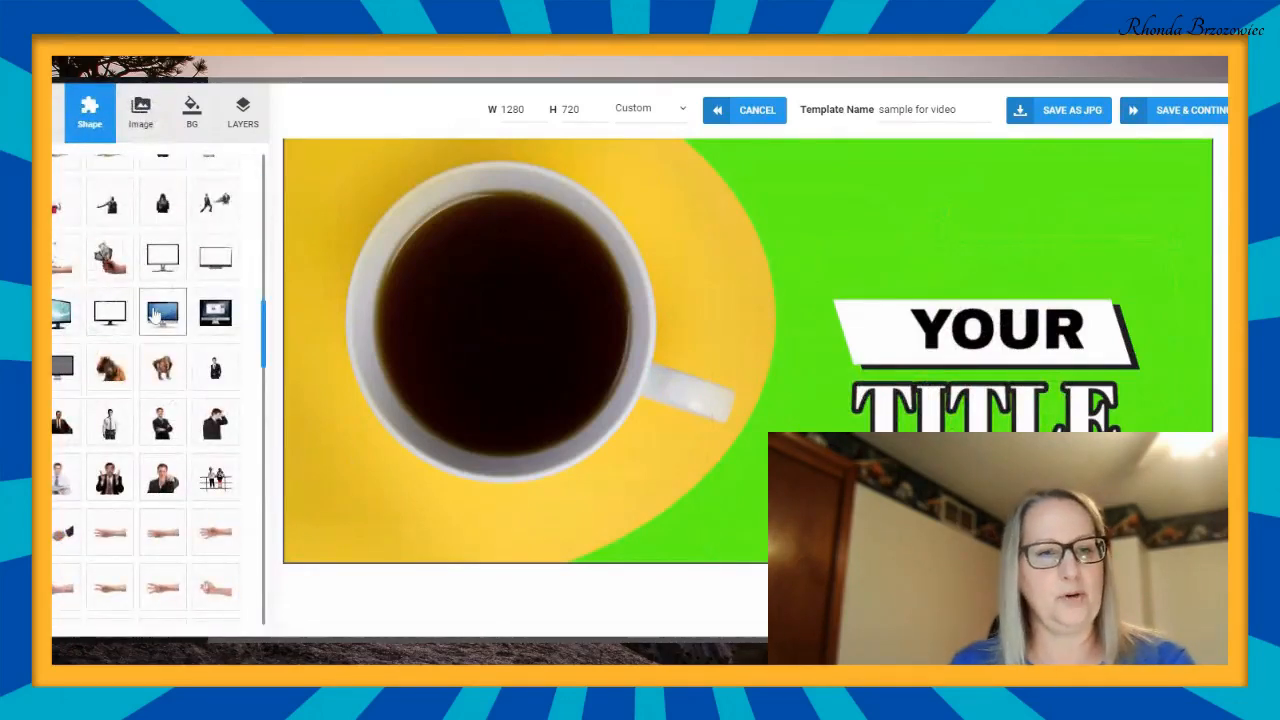
scroll(166, 305, "down", 4)
scroll(176, 291, "up", 4)
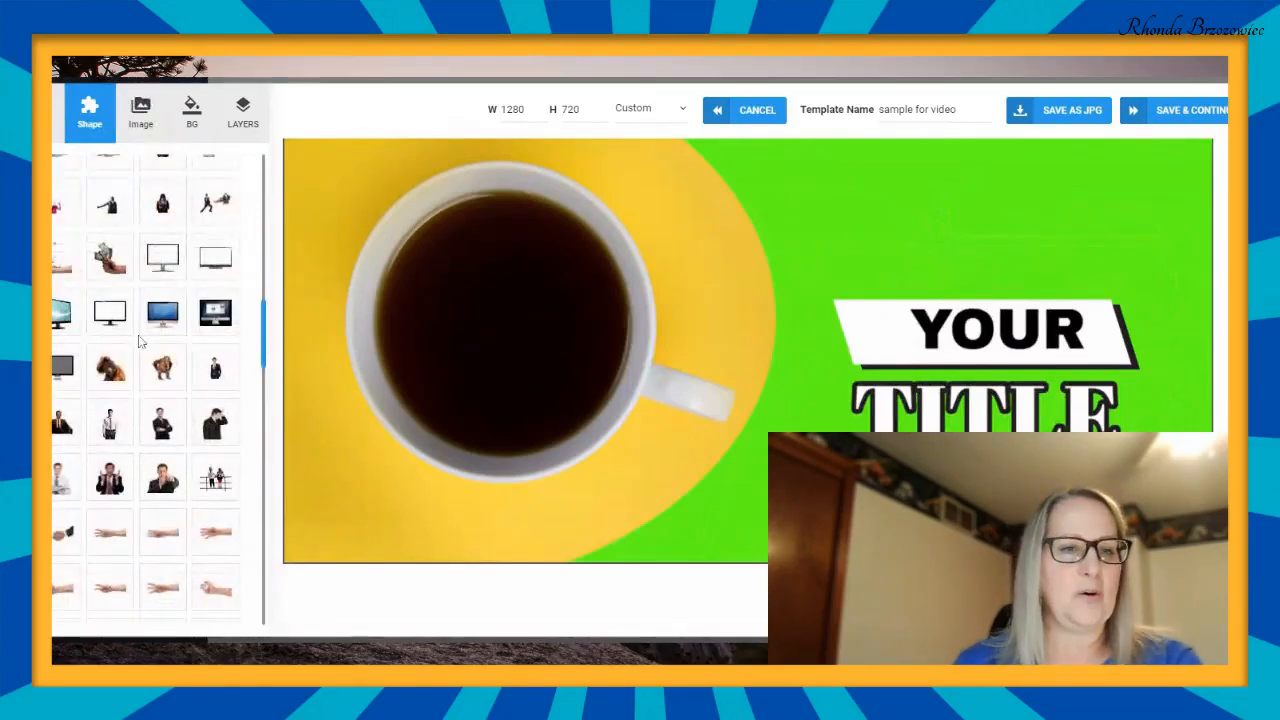
scroll(140, 340, "down", 6)
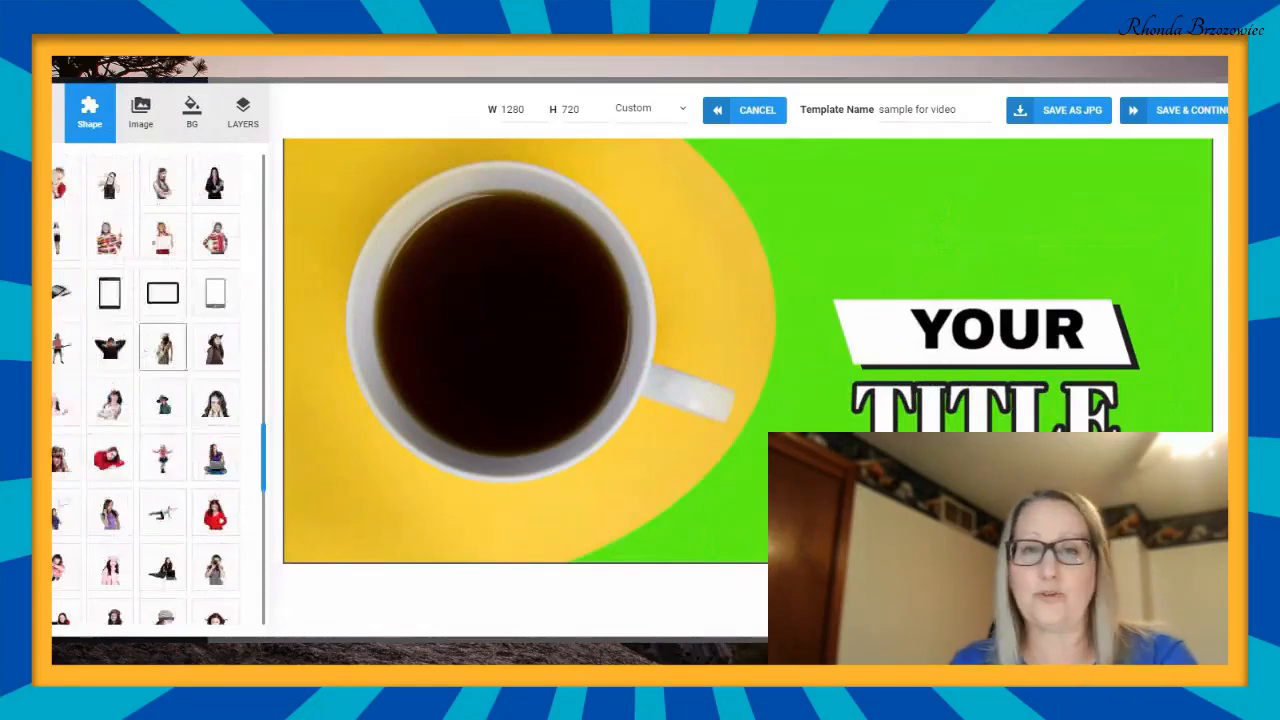
scroll(145, 362, "down", 5)
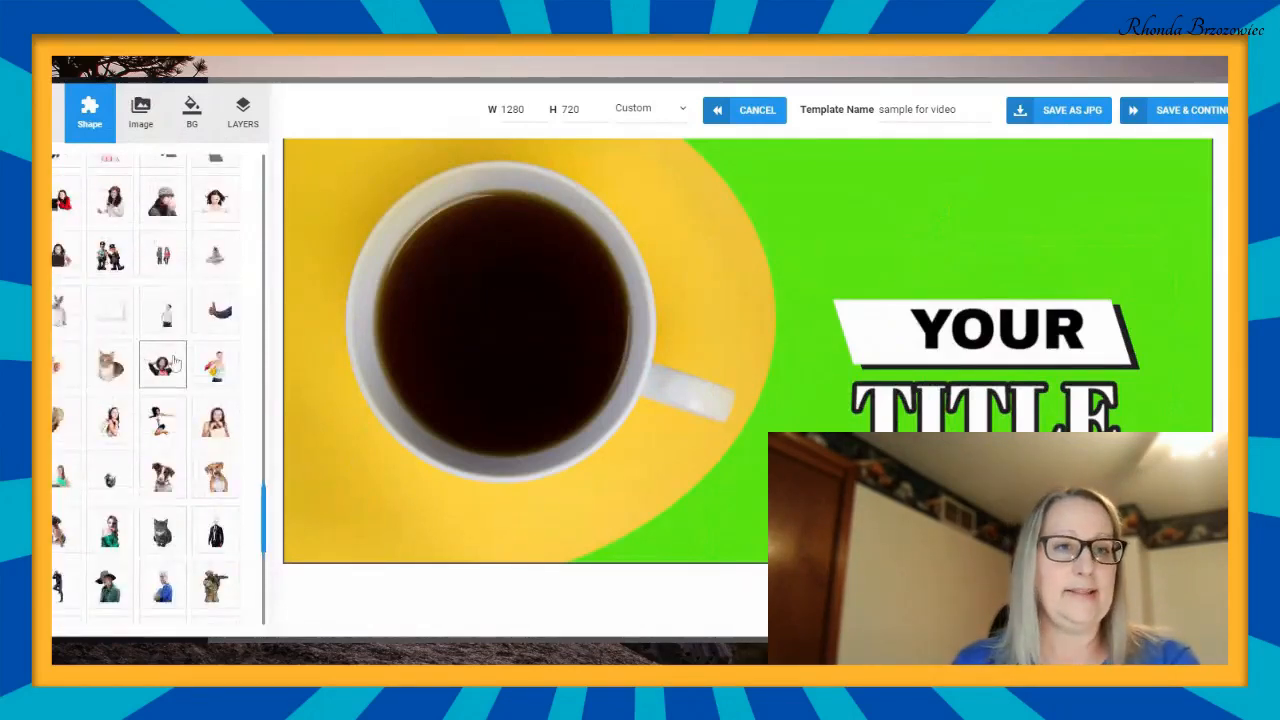
scroll(160, 362, "down", 5)
left_click(174, 362)
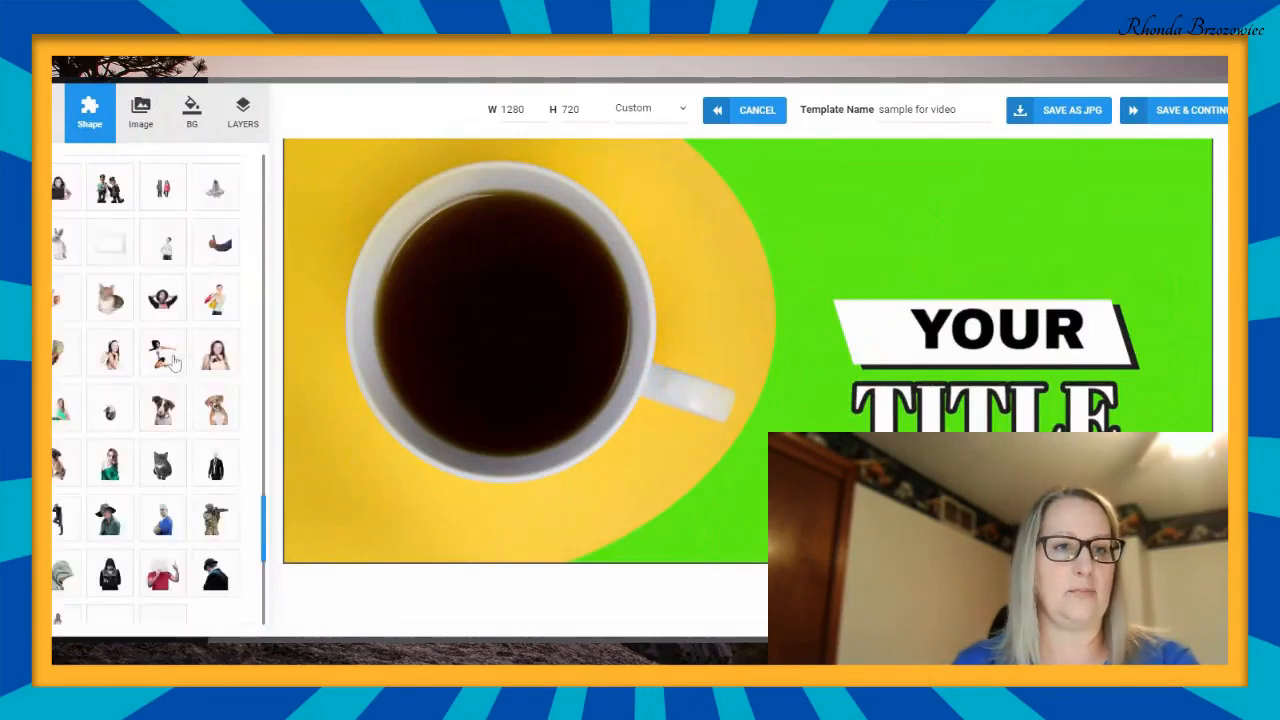
scroll(174, 359, "up", 3)
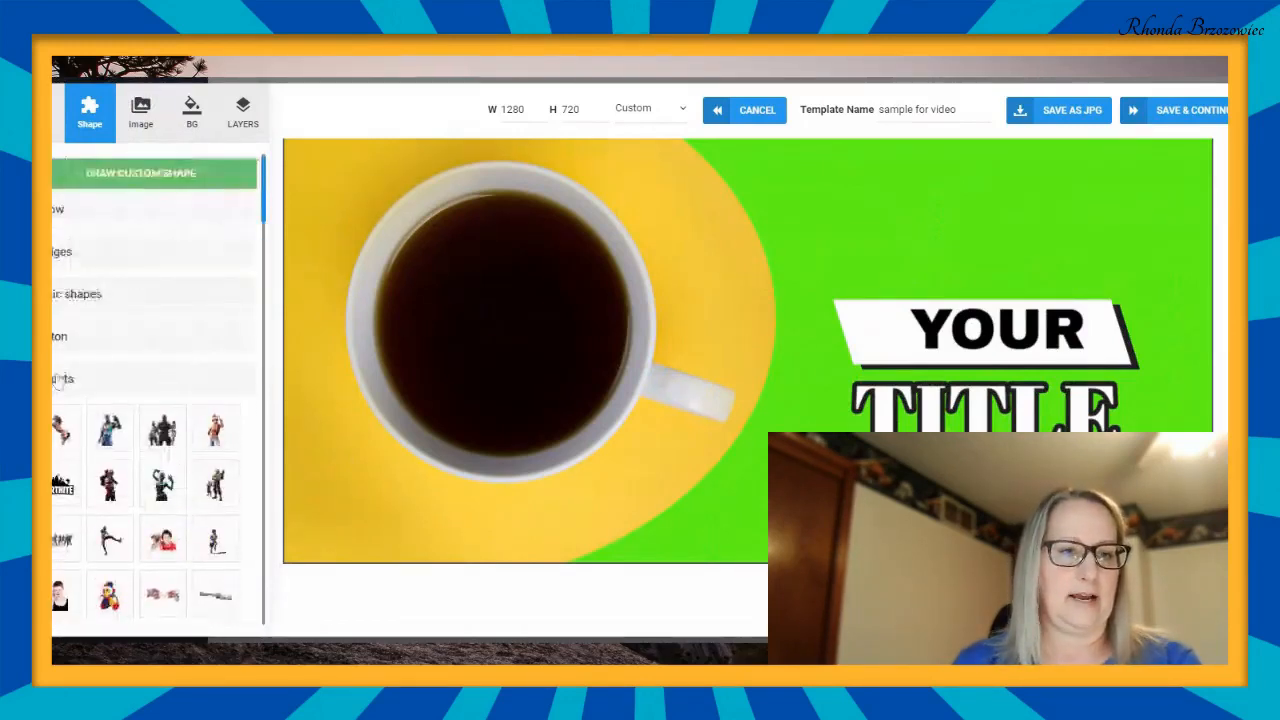
left_click(64, 379)
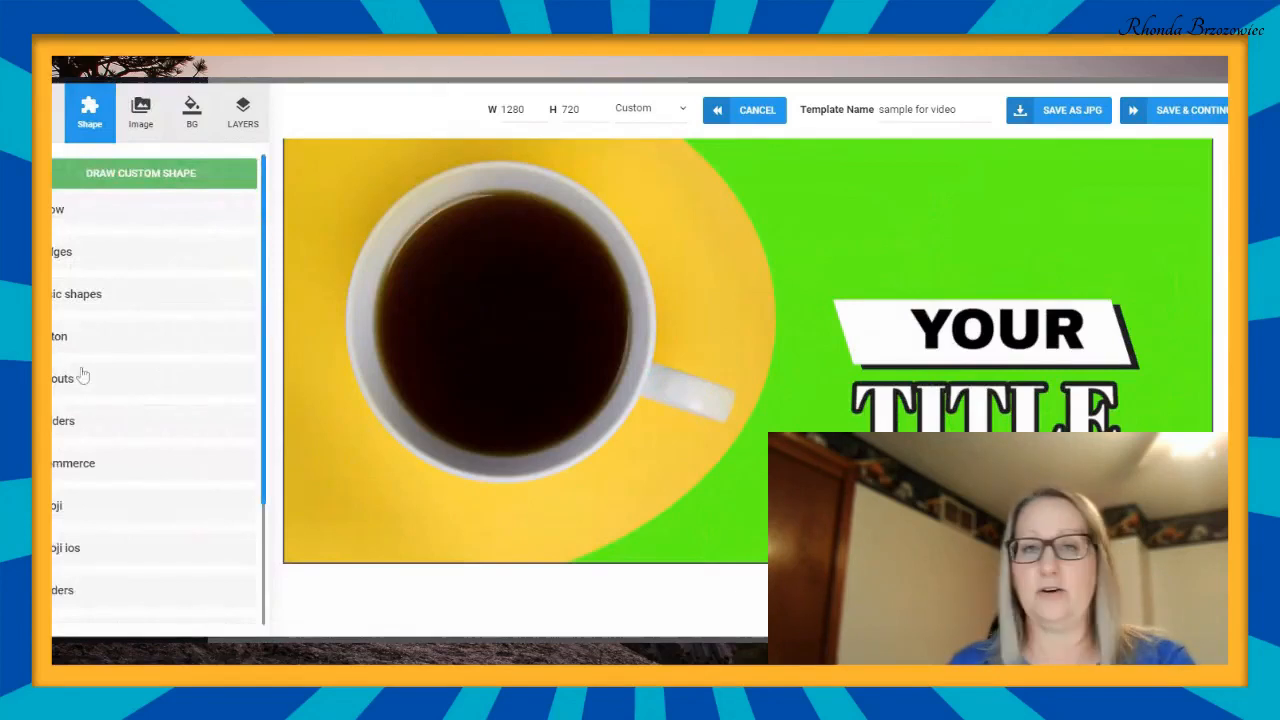
- Add the nerd face emoji with black glasses from the iOS emoji collection to the thumbnail
scroll(150, 362, "down", 1)
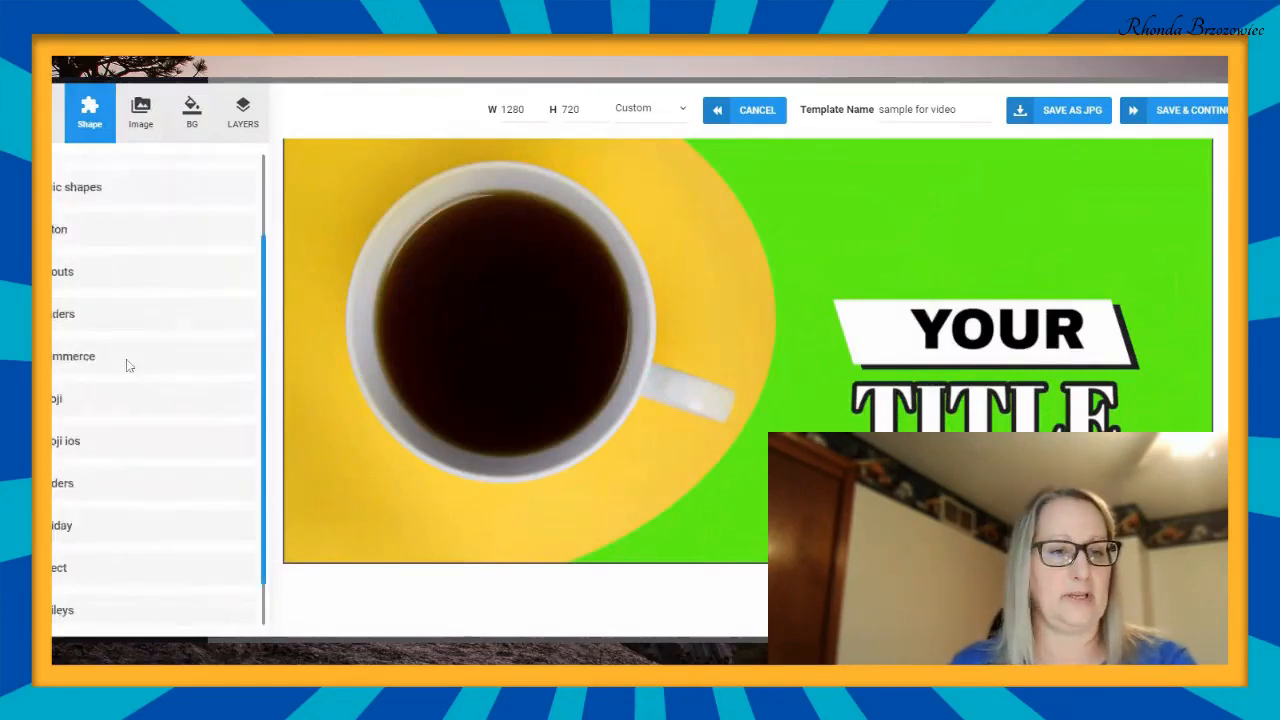
left_click(62, 441)
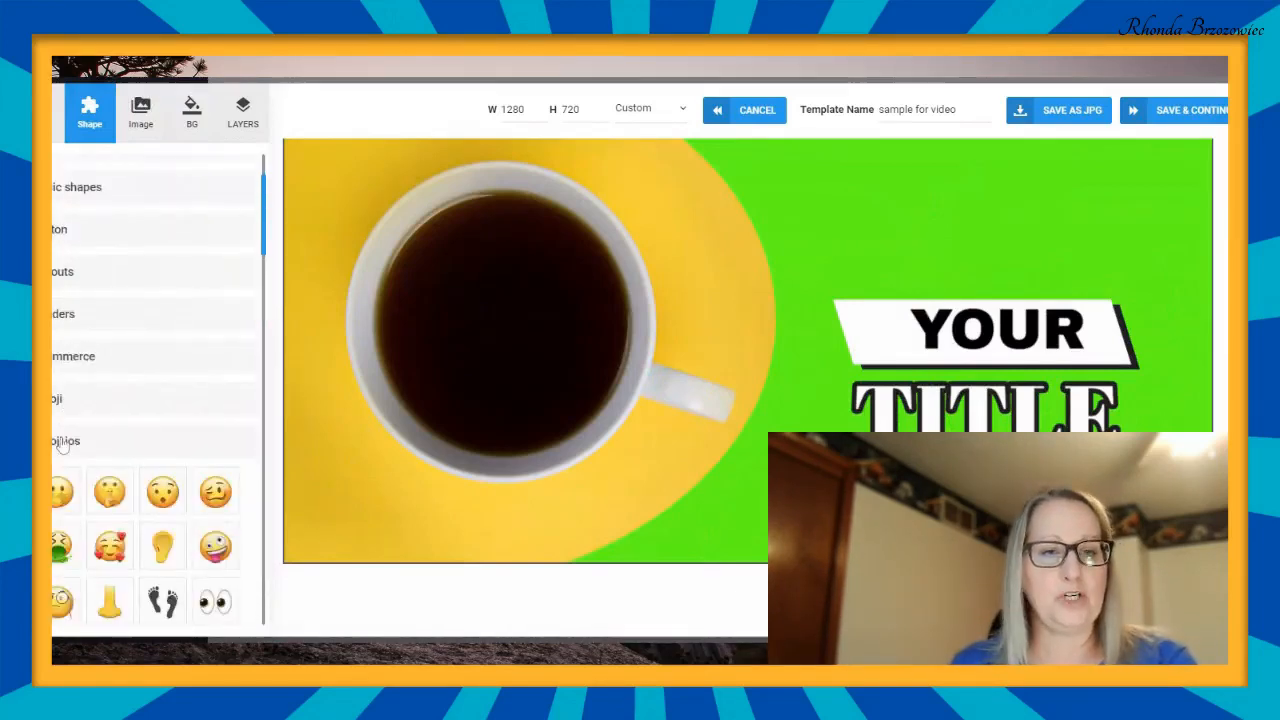
scroll(181, 344, "down", 3)
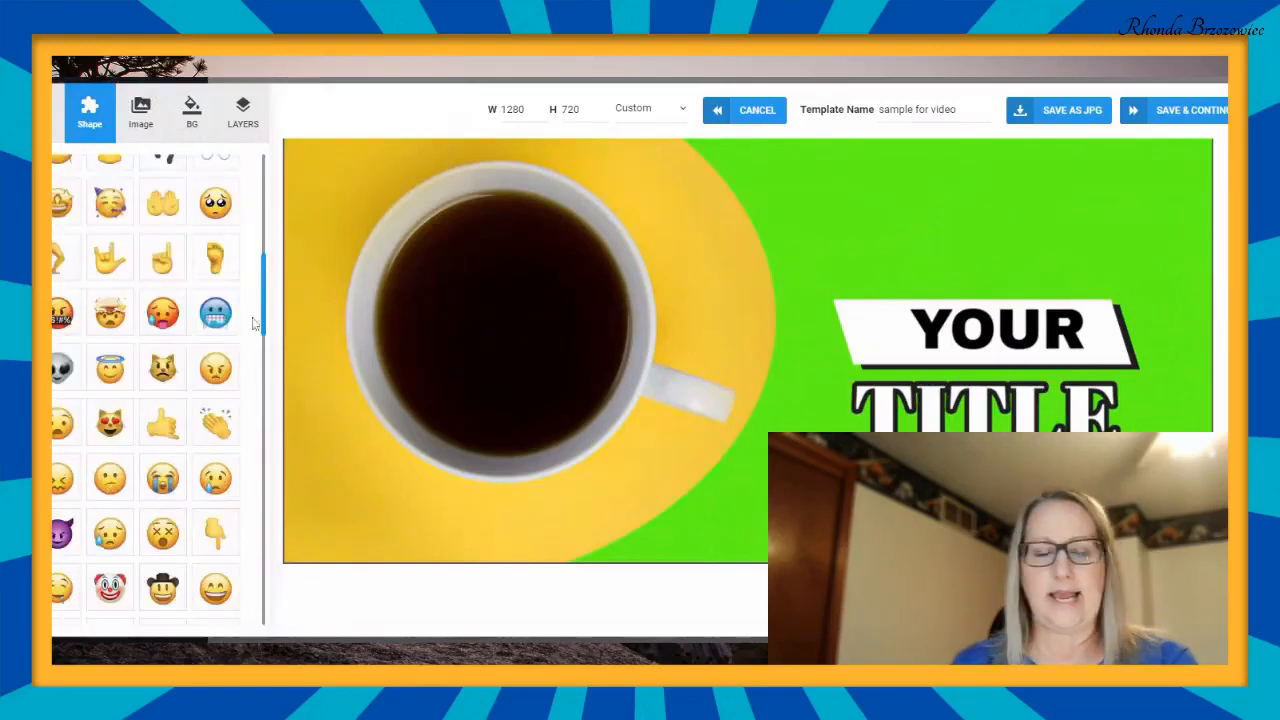
scroll(148, 343, "down", 3)
scroll(148, 343, "down", 3)
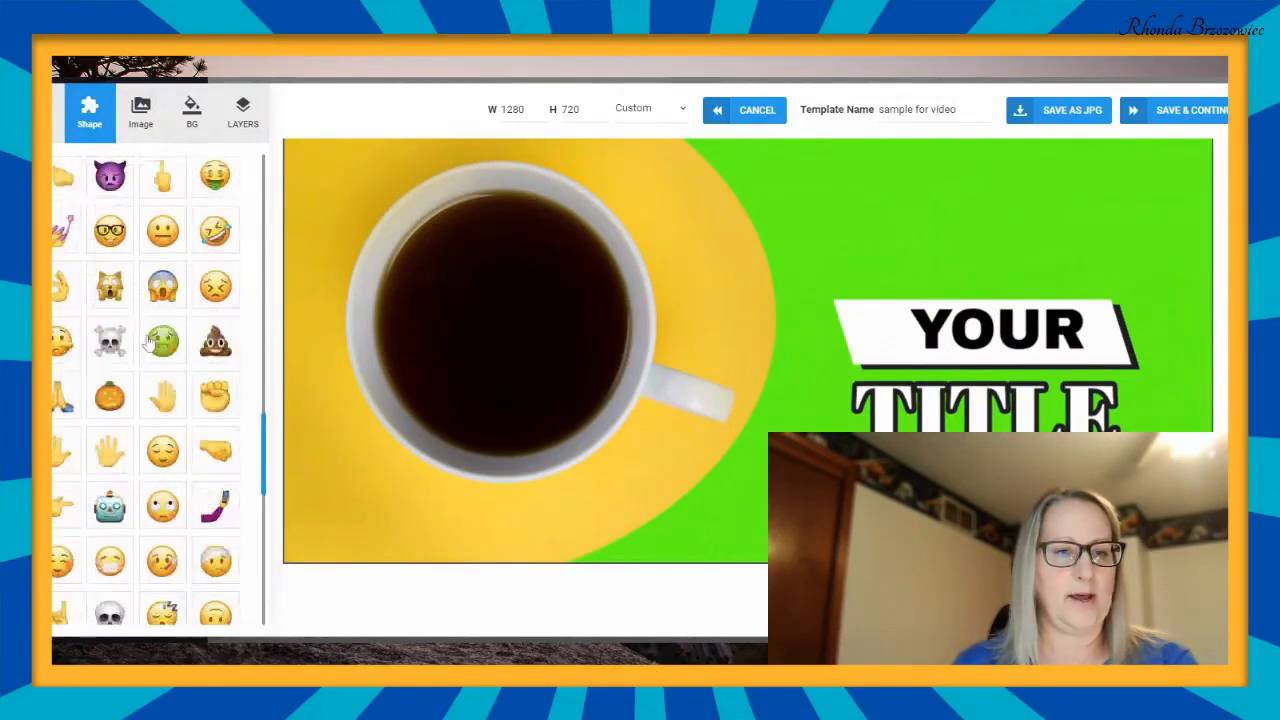
scroll(148, 343, "down", 3)
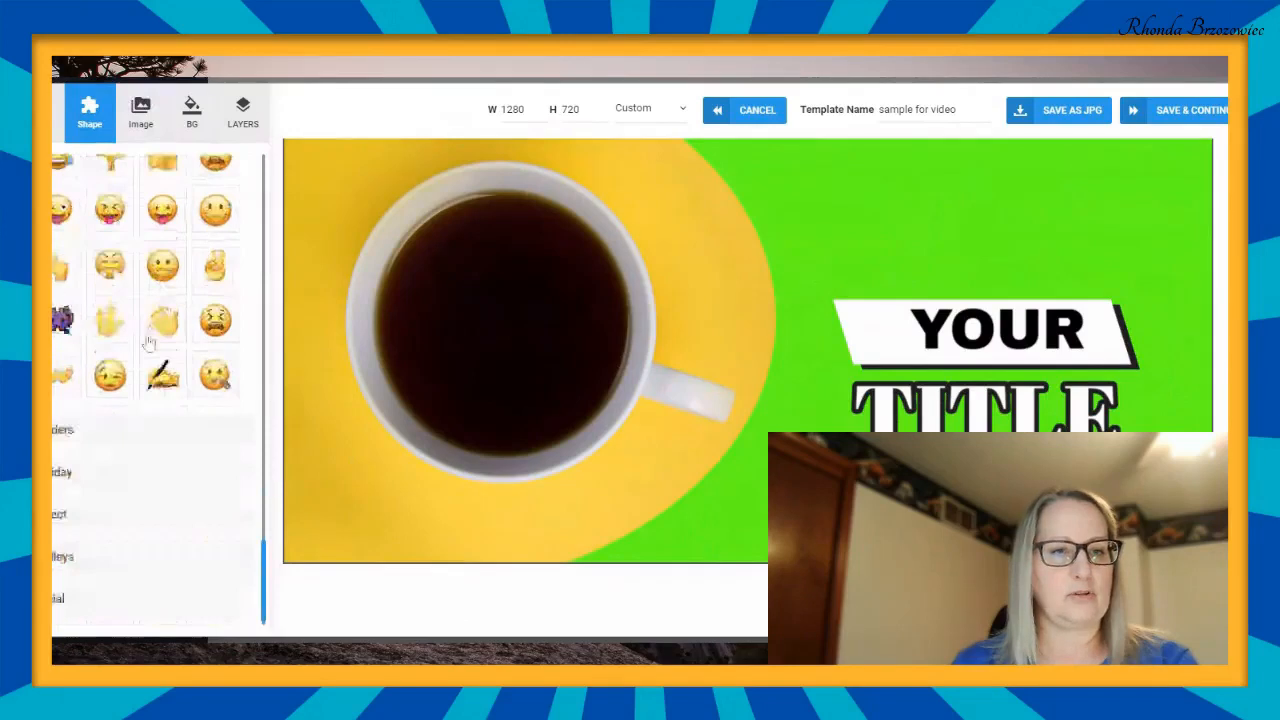
scroll(148, 343, "up", 3)
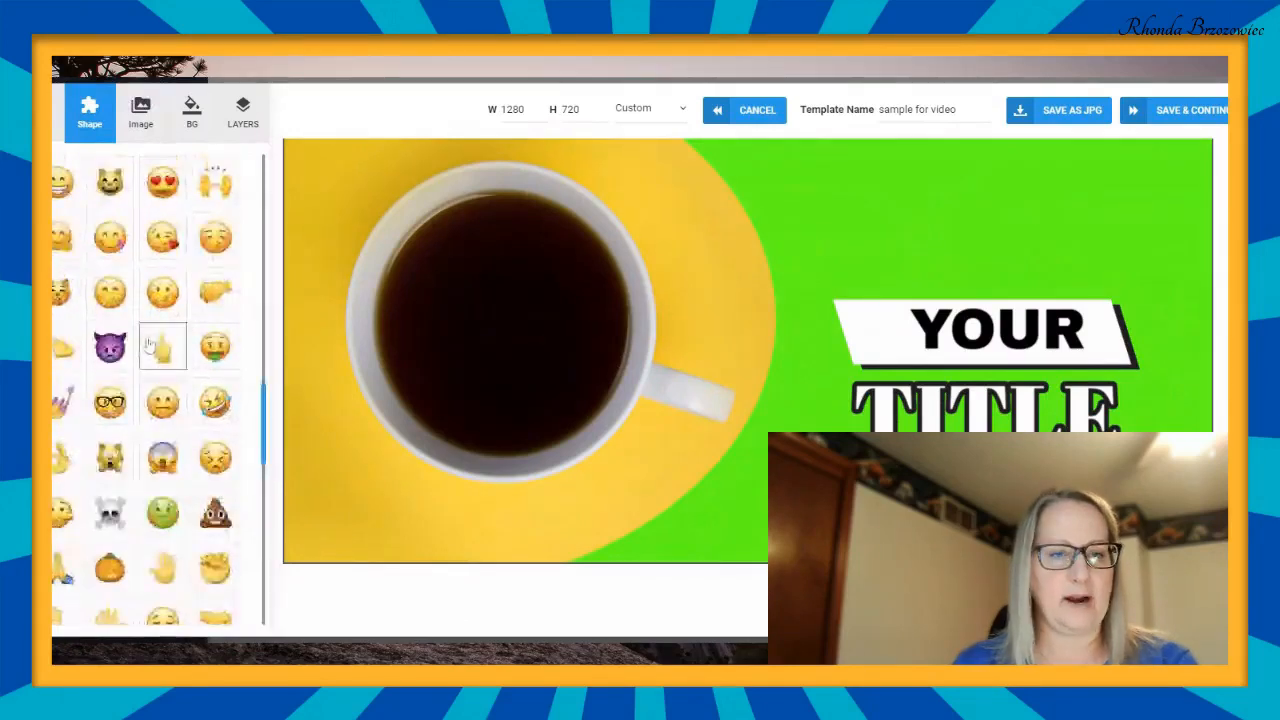
left_click(110, 405)
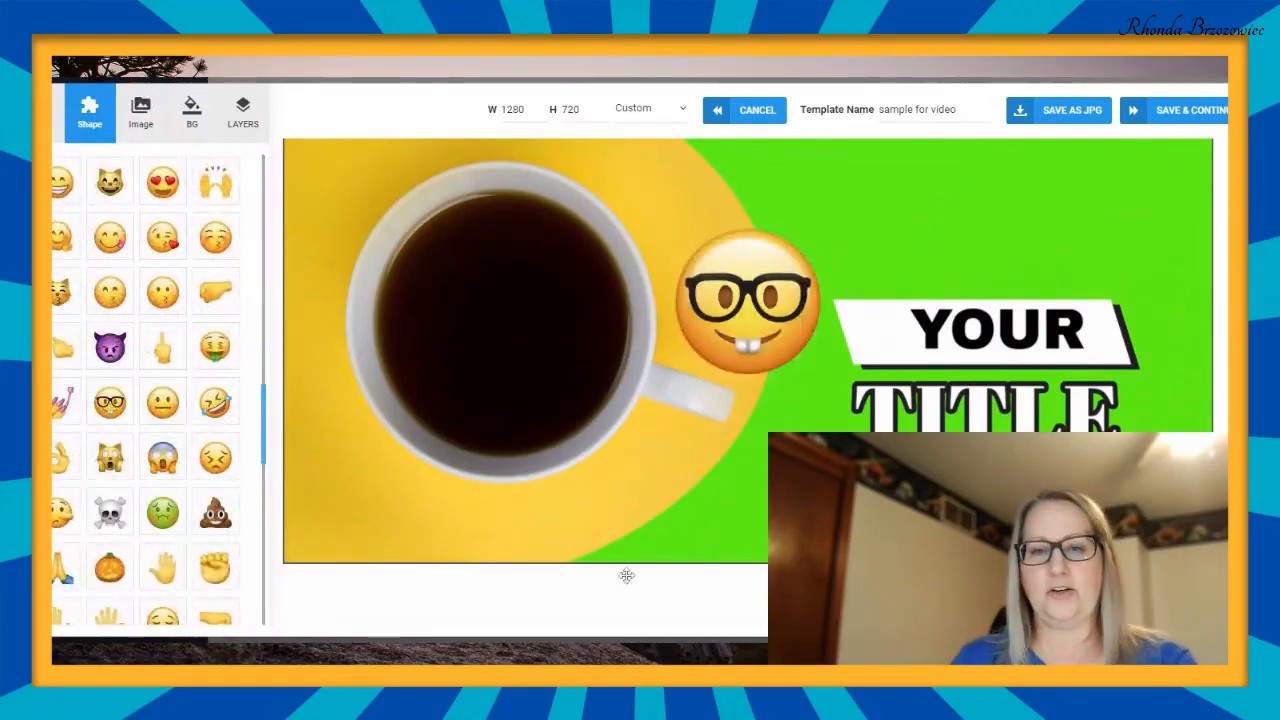
- Move the nerd face emoji onto the green area just above the YOUR banner and shrink it slightly
scroll(1027, 302, "up", 2)
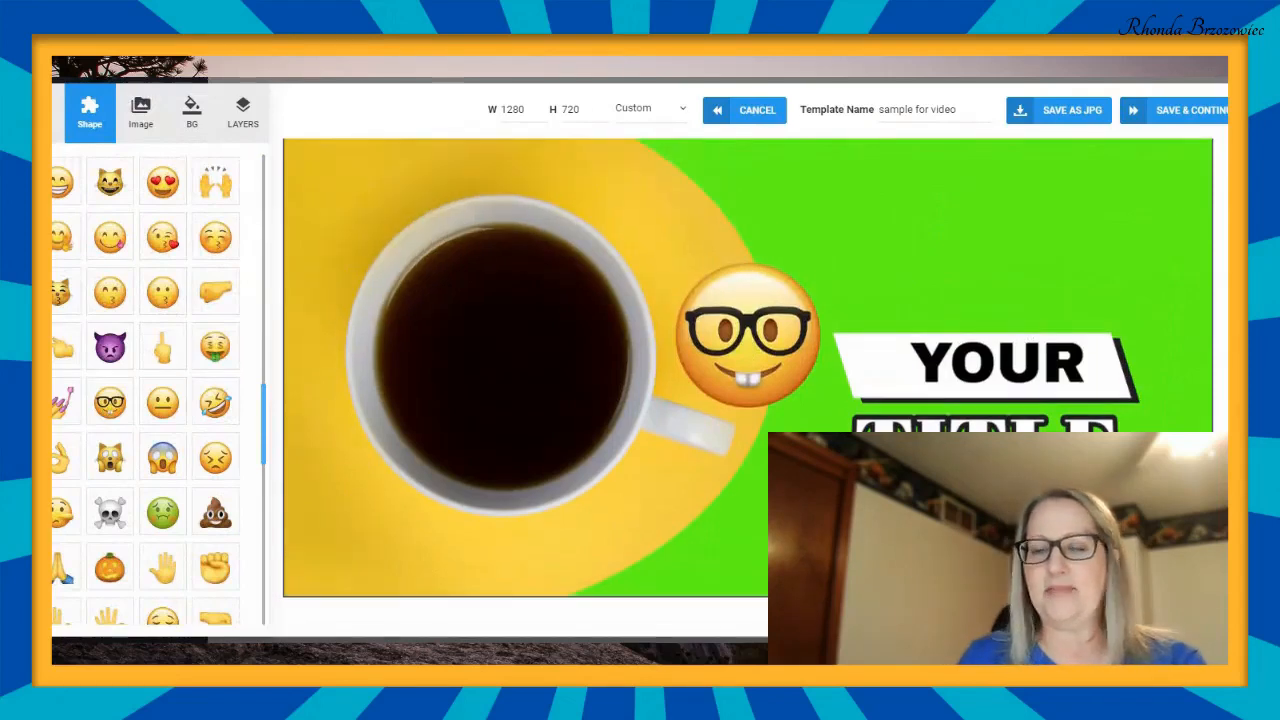
left_click_drag(783, 366, 1122, 256)
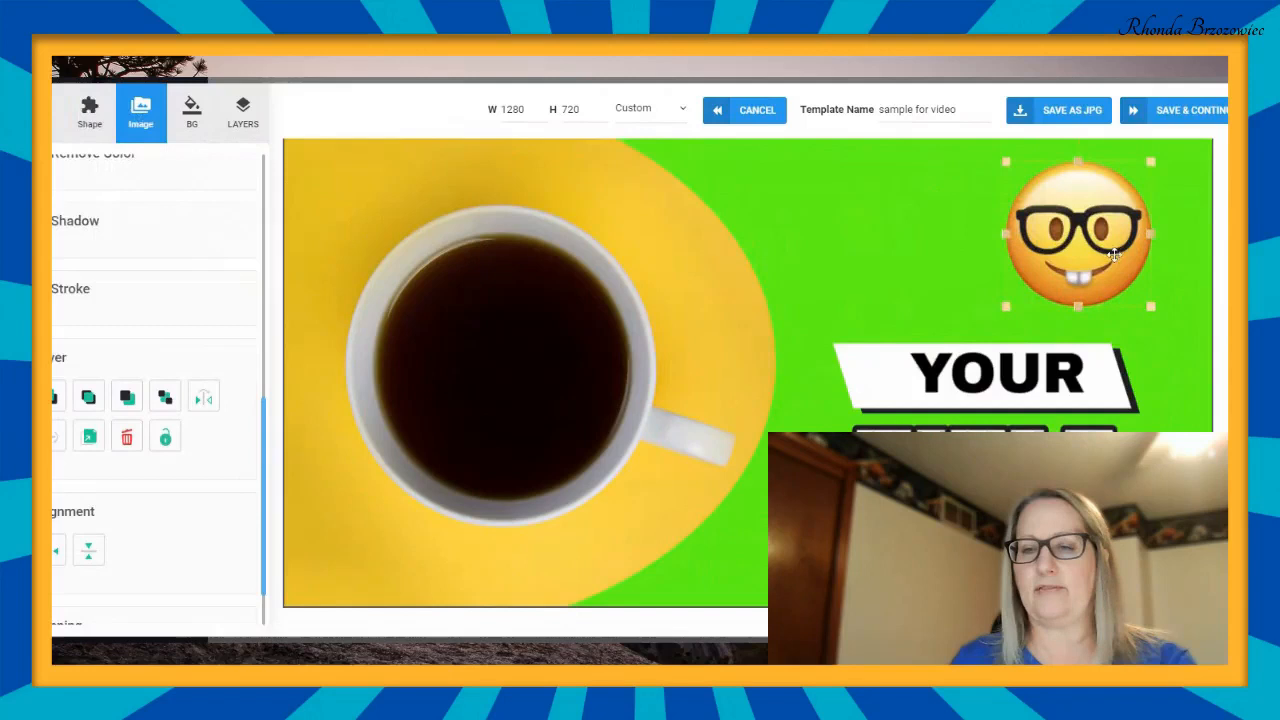
mouse_move(1152, 305)
left_mouse_down()
mouse_move(1172, 332)
mouse_move(1146, 300)
left_mouse_up()
left_click_drag(1092, 238, 1089, 263)
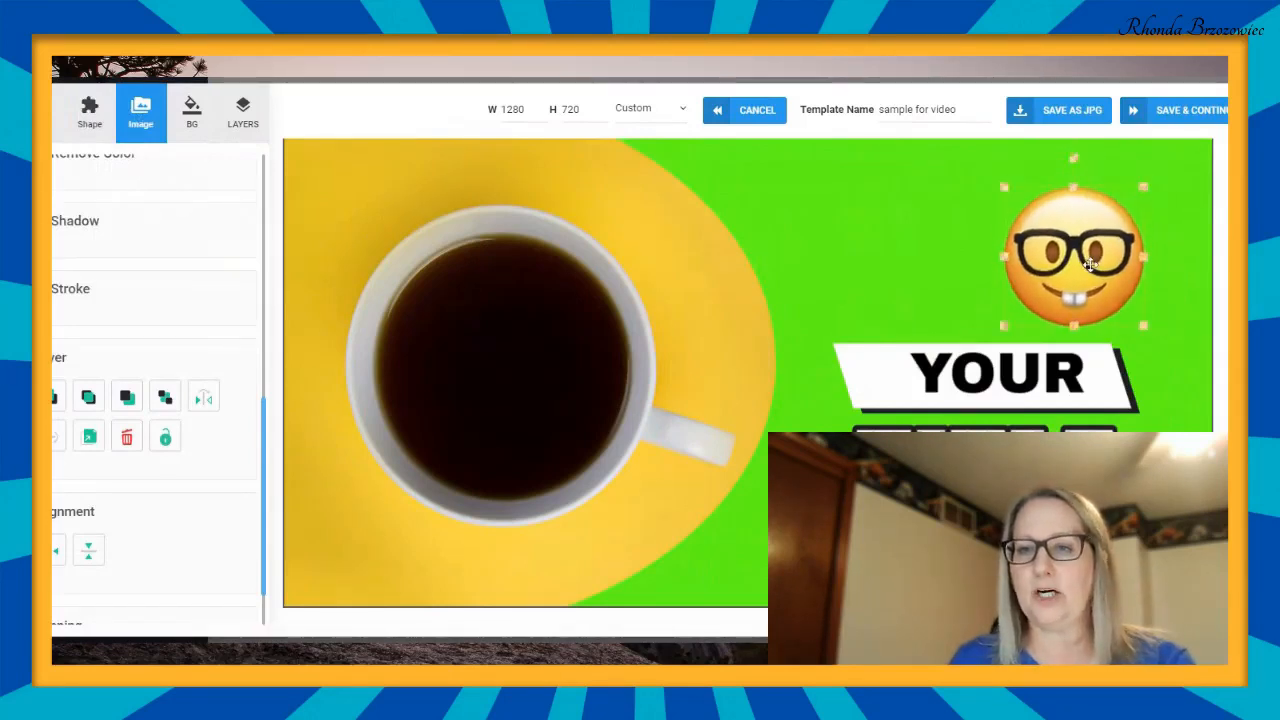
left_click(1071, 159)
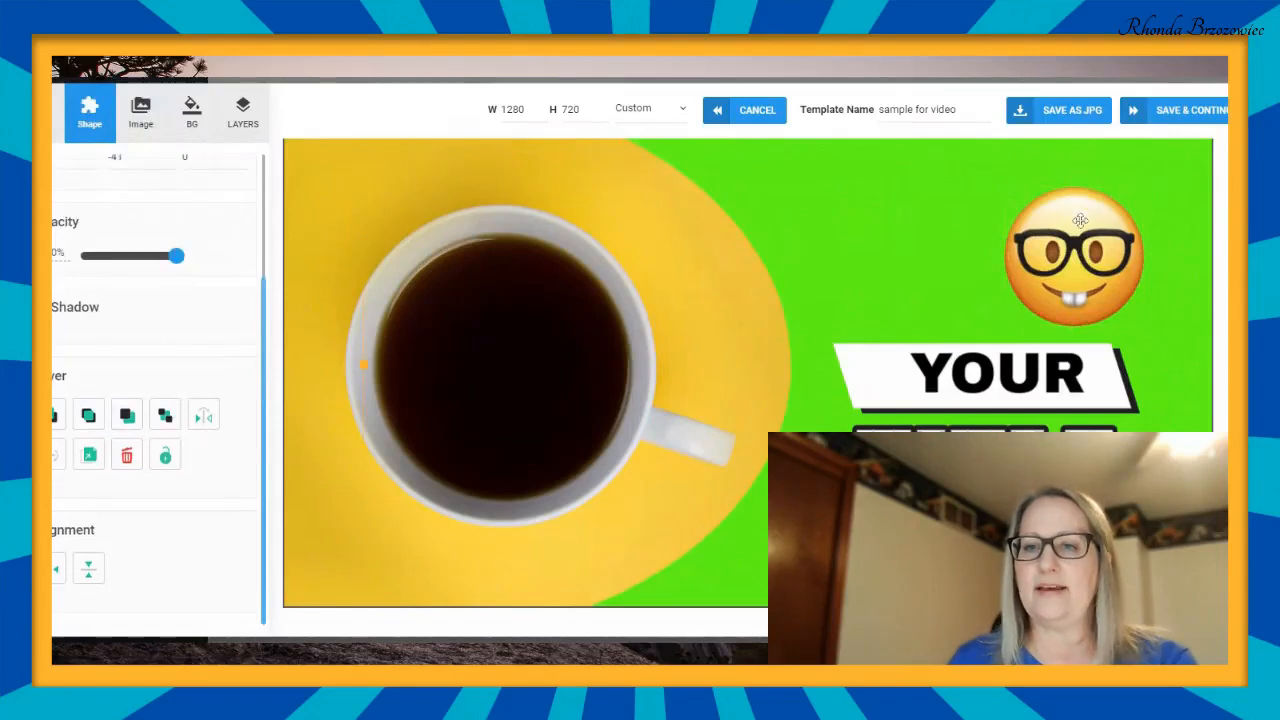
- Tilt the nerd face emoji slightly clockwise, enlarge it and shift it up above the YOUR banner
left_click(1071, 193)
left_click_drag(1073, 155, 1100, 161)
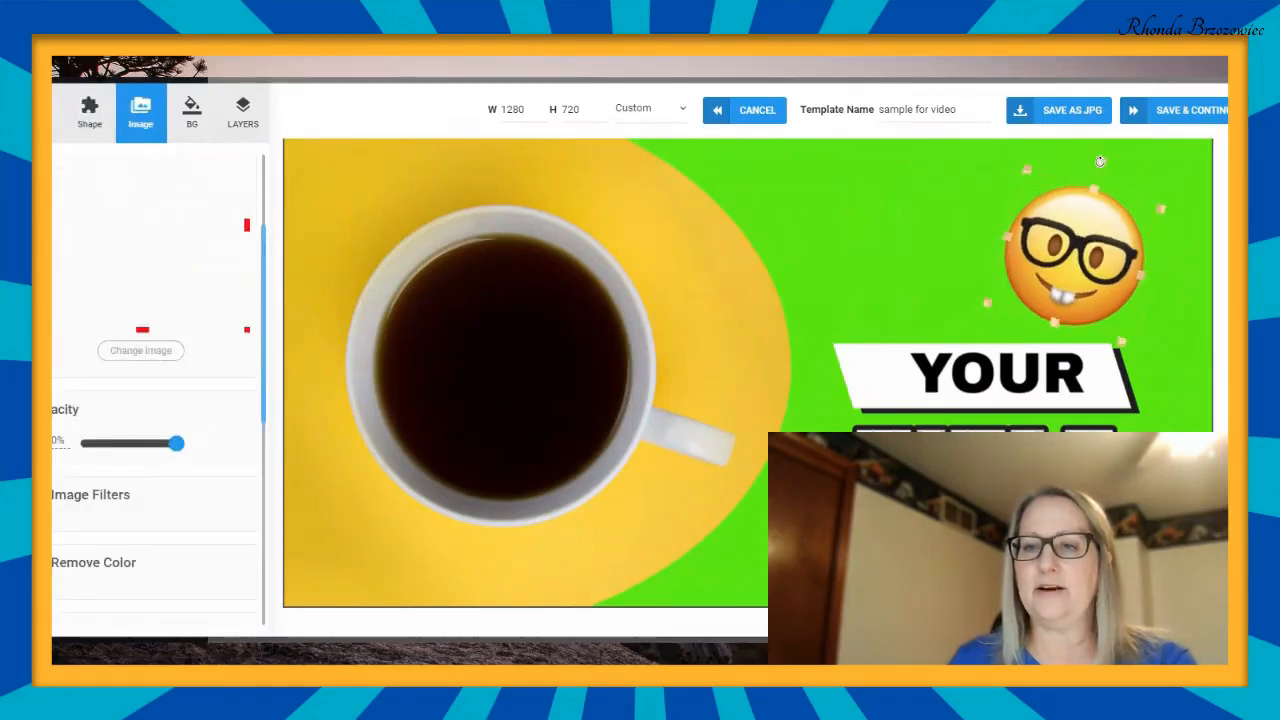
left_click_drag(1121, 343, 1151, 397)
left_click_drag(1105, 304, 1104, 263)
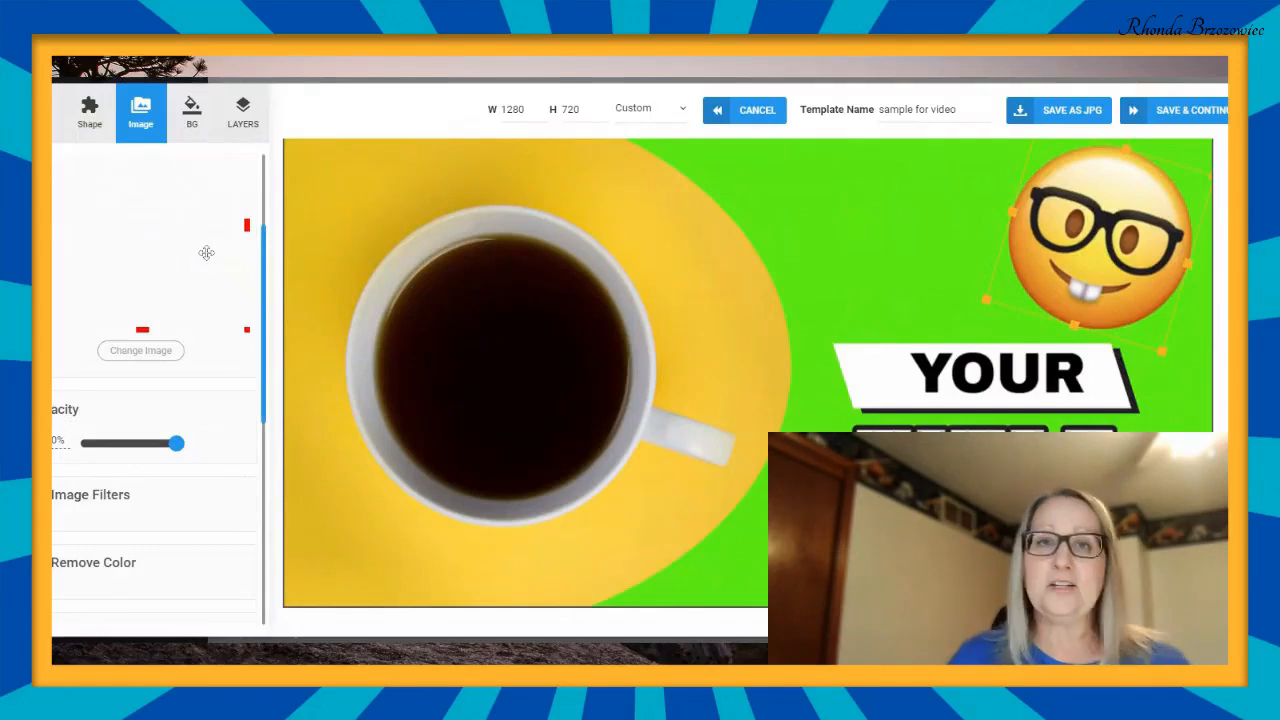
- Recolour the nerd face emoji purple by setting its hue filter to 1.12
scroll(206, 252, "down", 2)
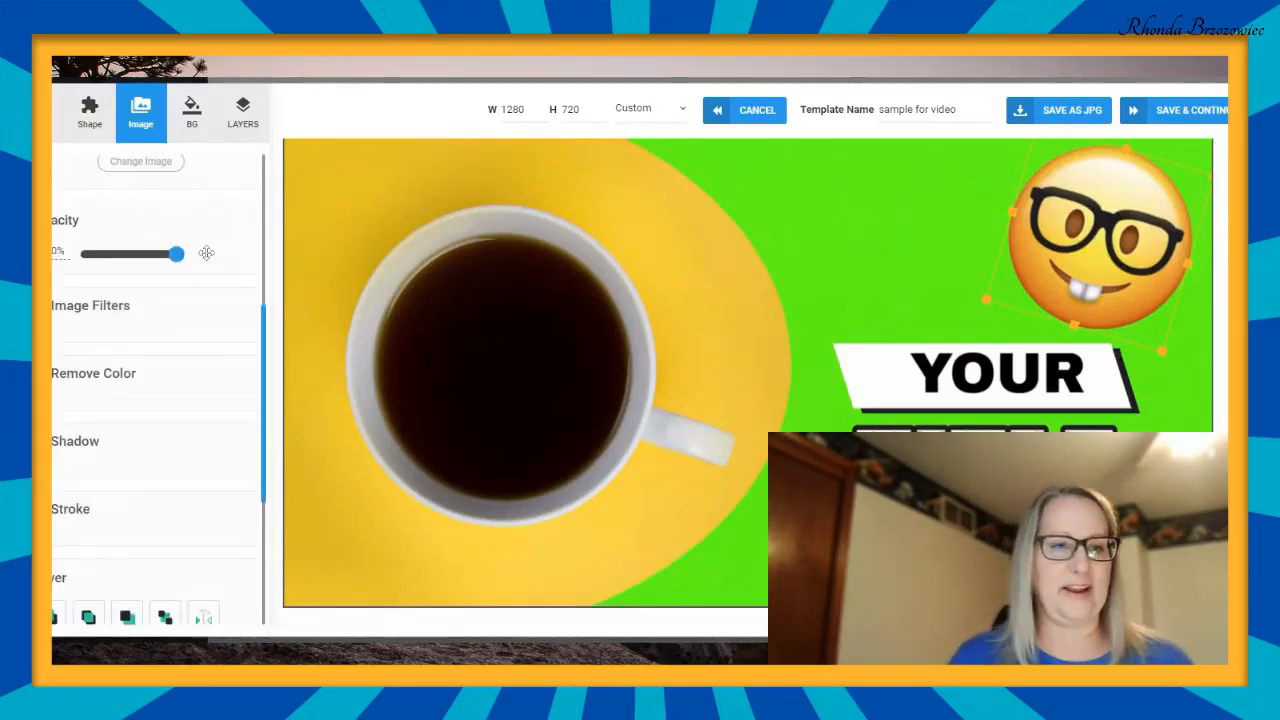
left_click(91, 306)
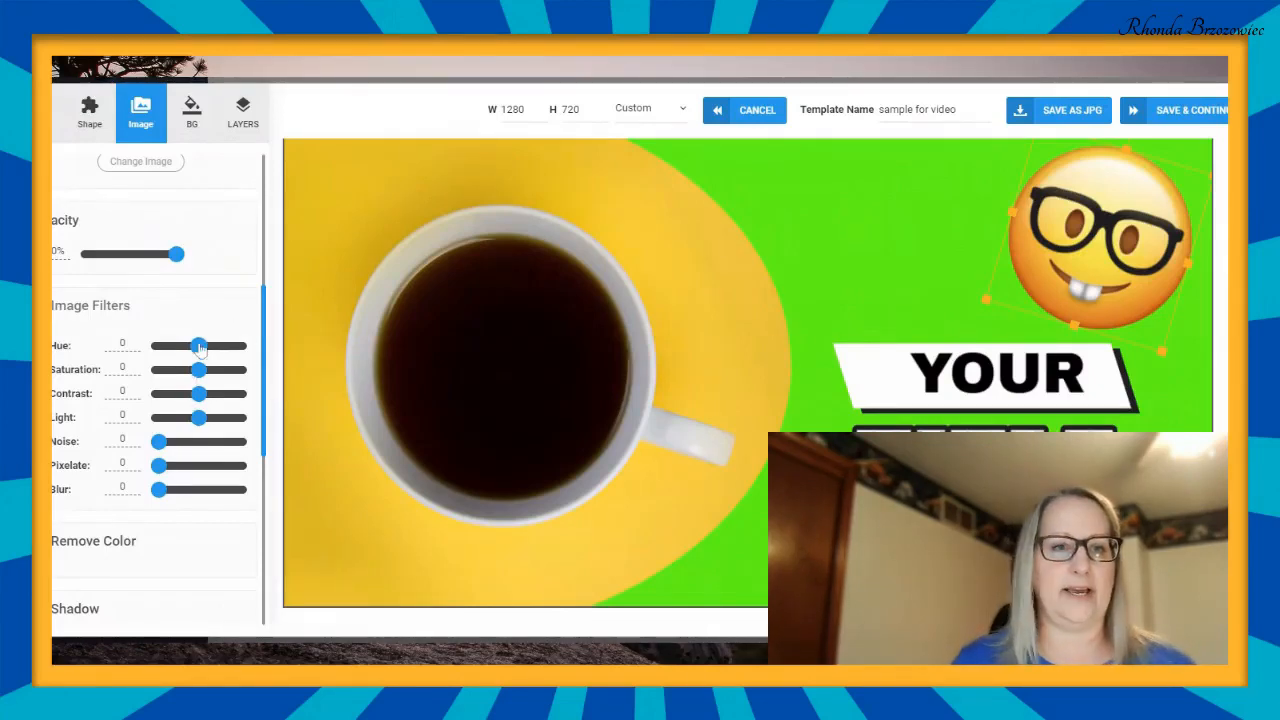
left_click_drag(199, 346, 224, 358)
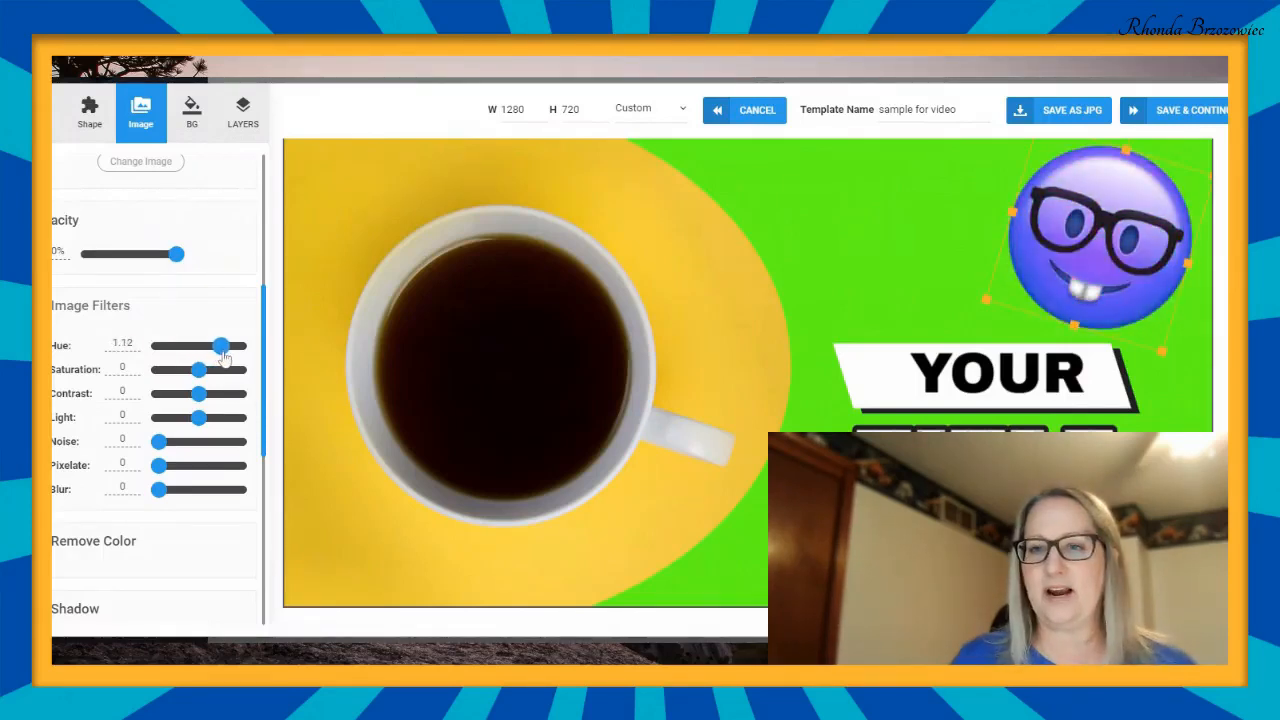
left_click(344, 248)
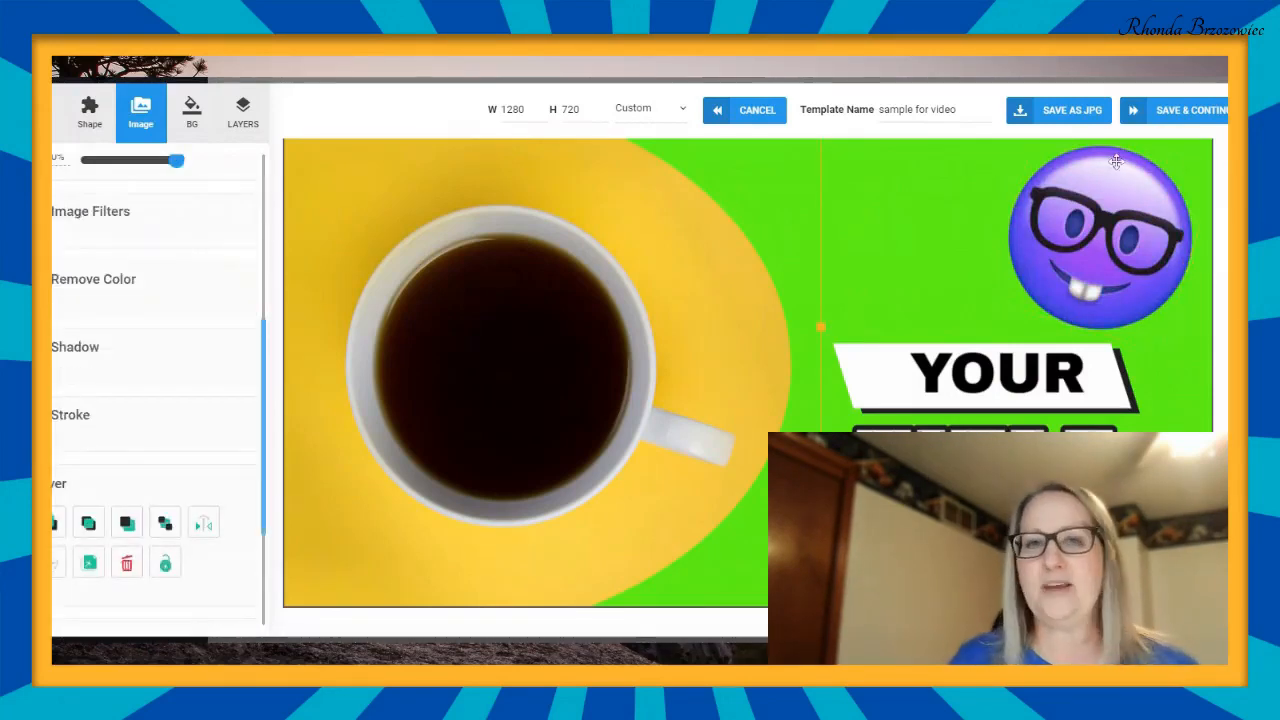
- Move the TITLE text lower on the thumbnail and replace its wording with "Do You Like Coffee?"
scroll(748, 372, "down", 1)
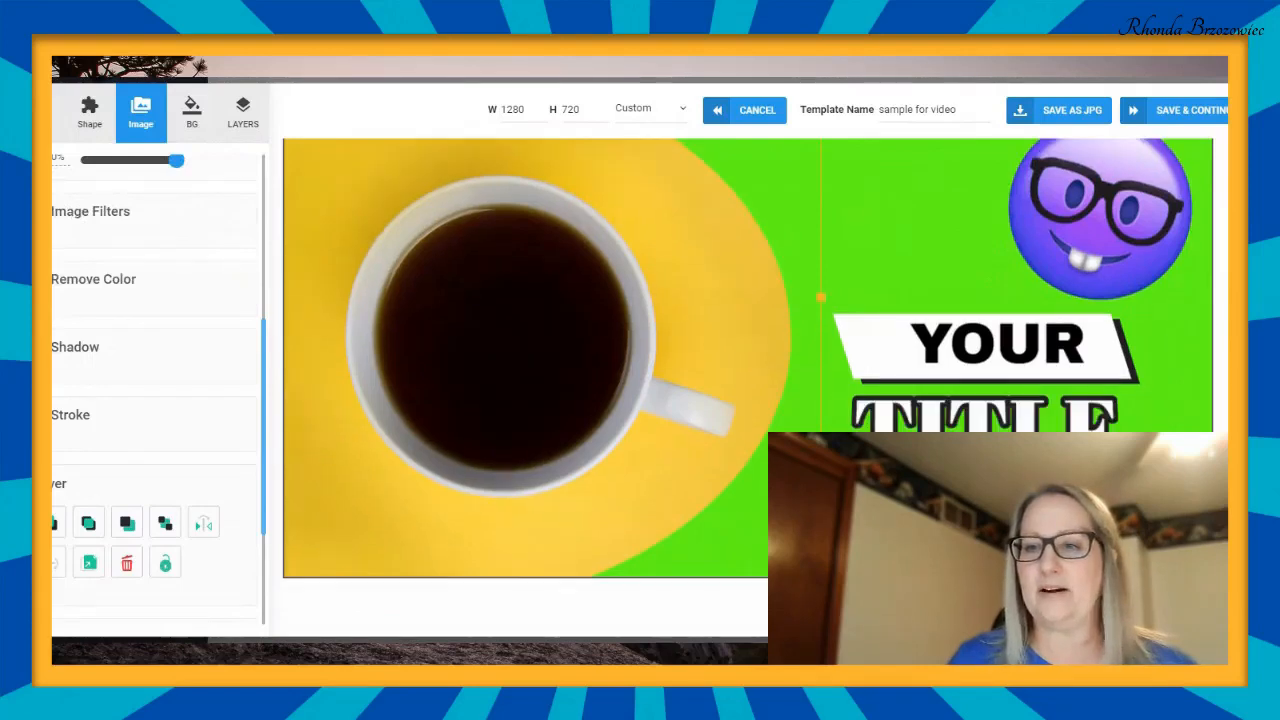
scroll(748, 350, "down", 1)
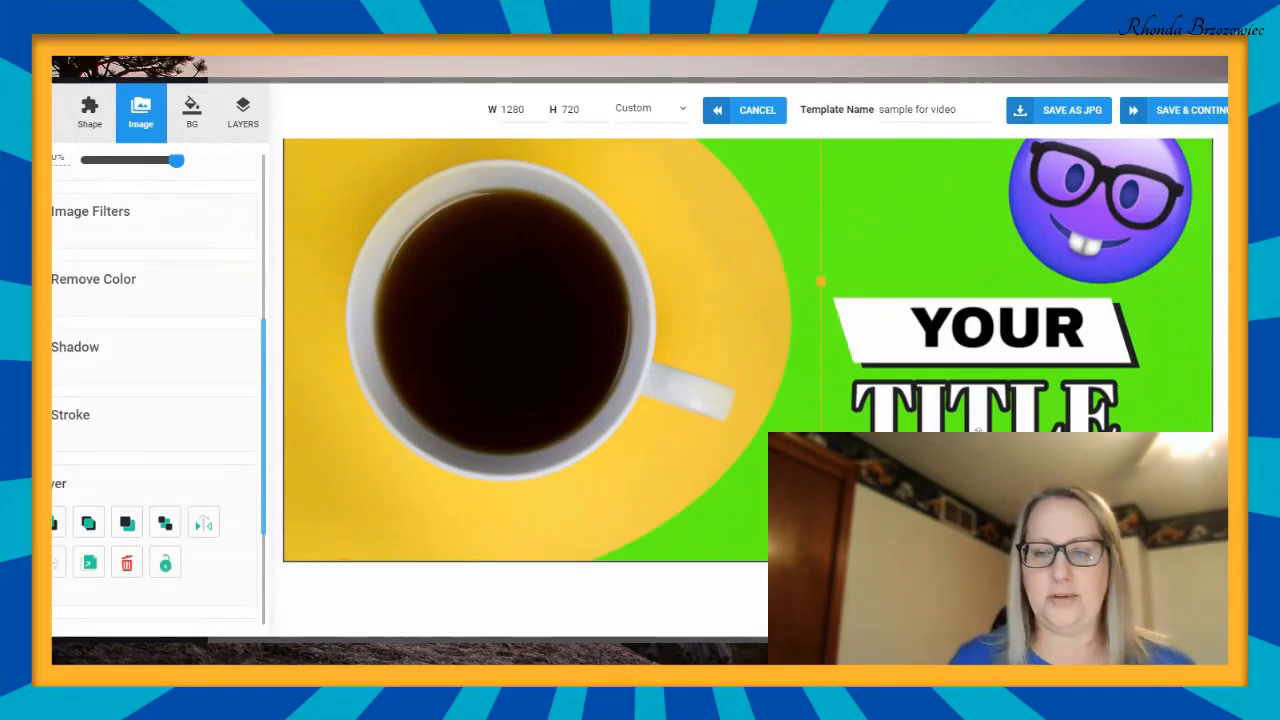
left_click(1040, 420)
left_click_drag(1040, 420, 1040, 475)
left_click(1030, 495)
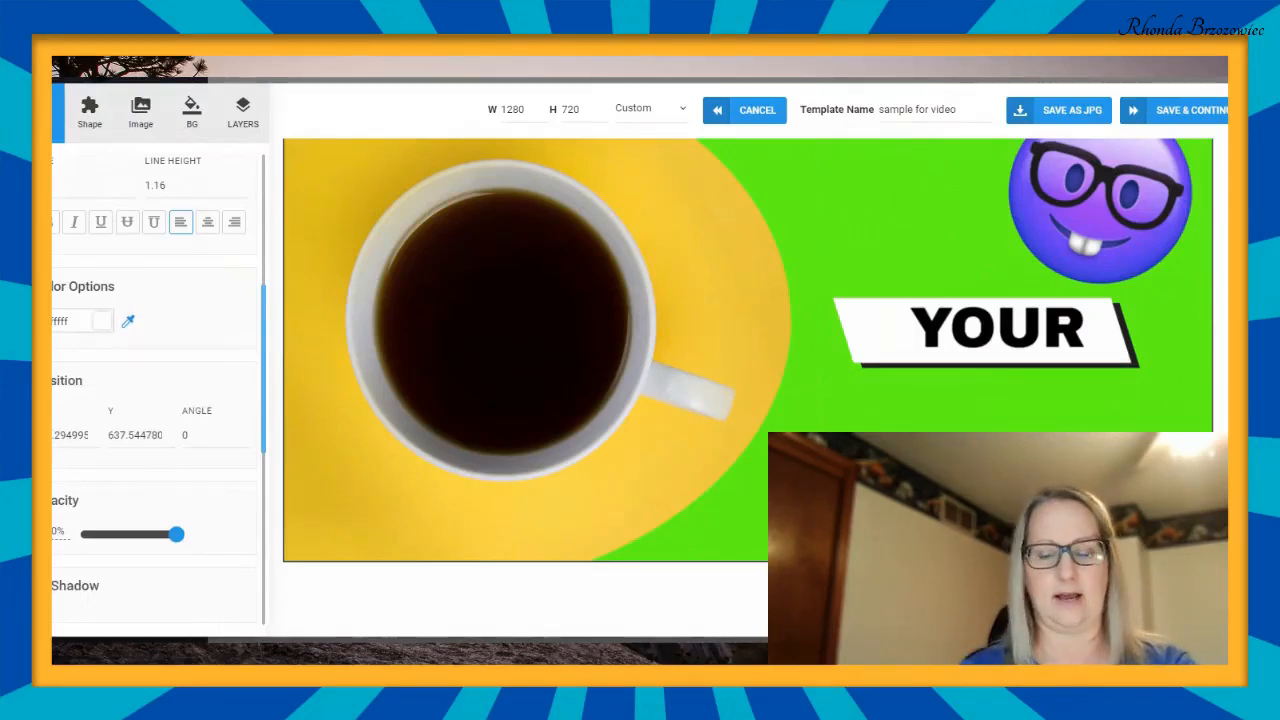
type("D")
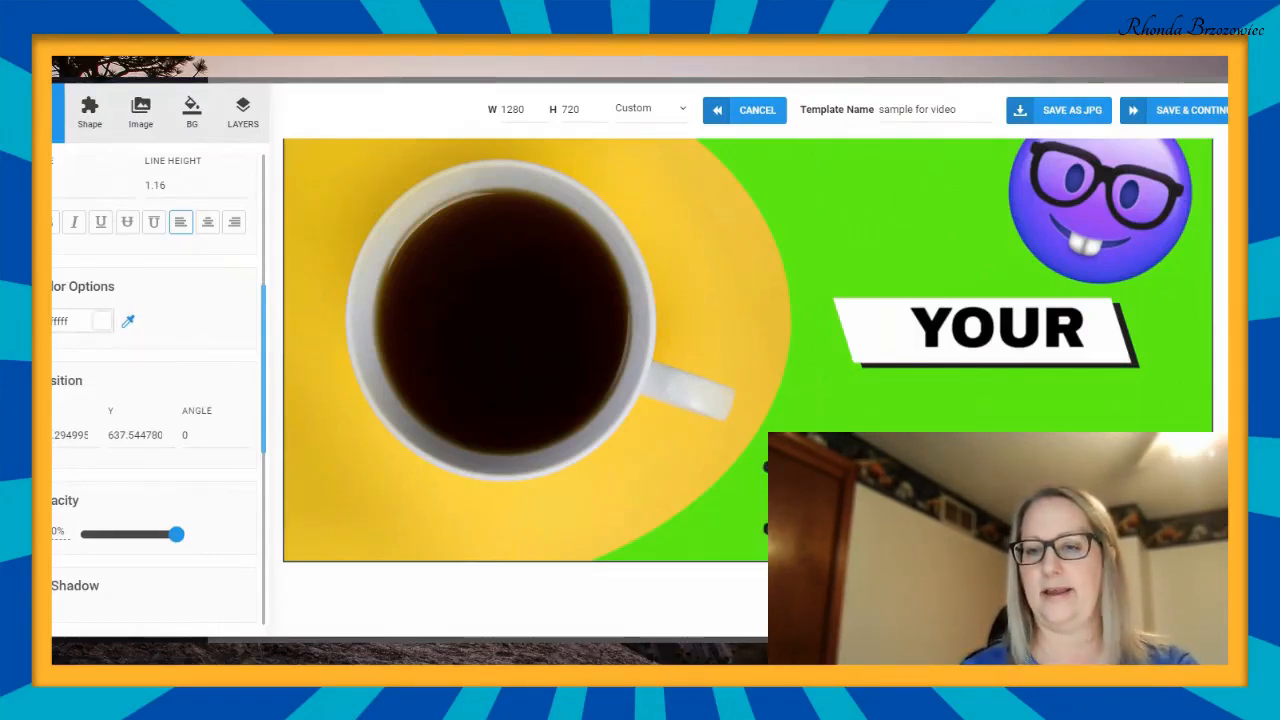
key("BackSpace")
type("o Y")
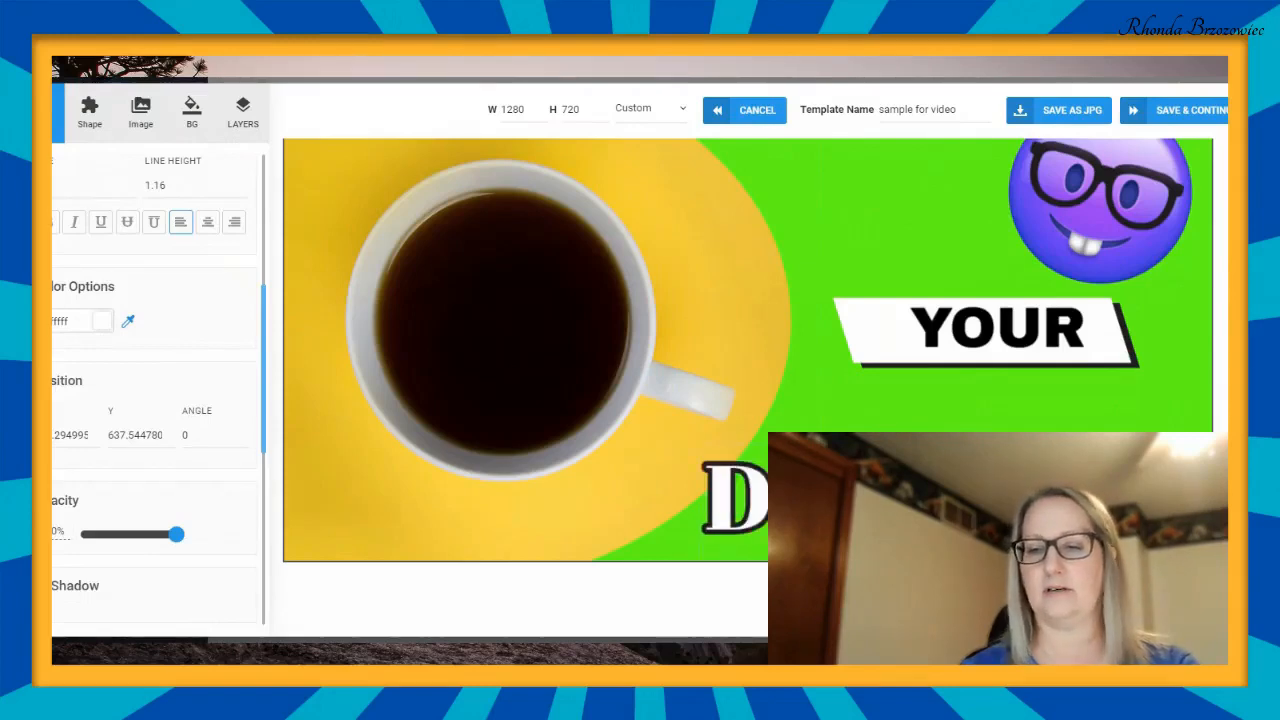
type("o Y")
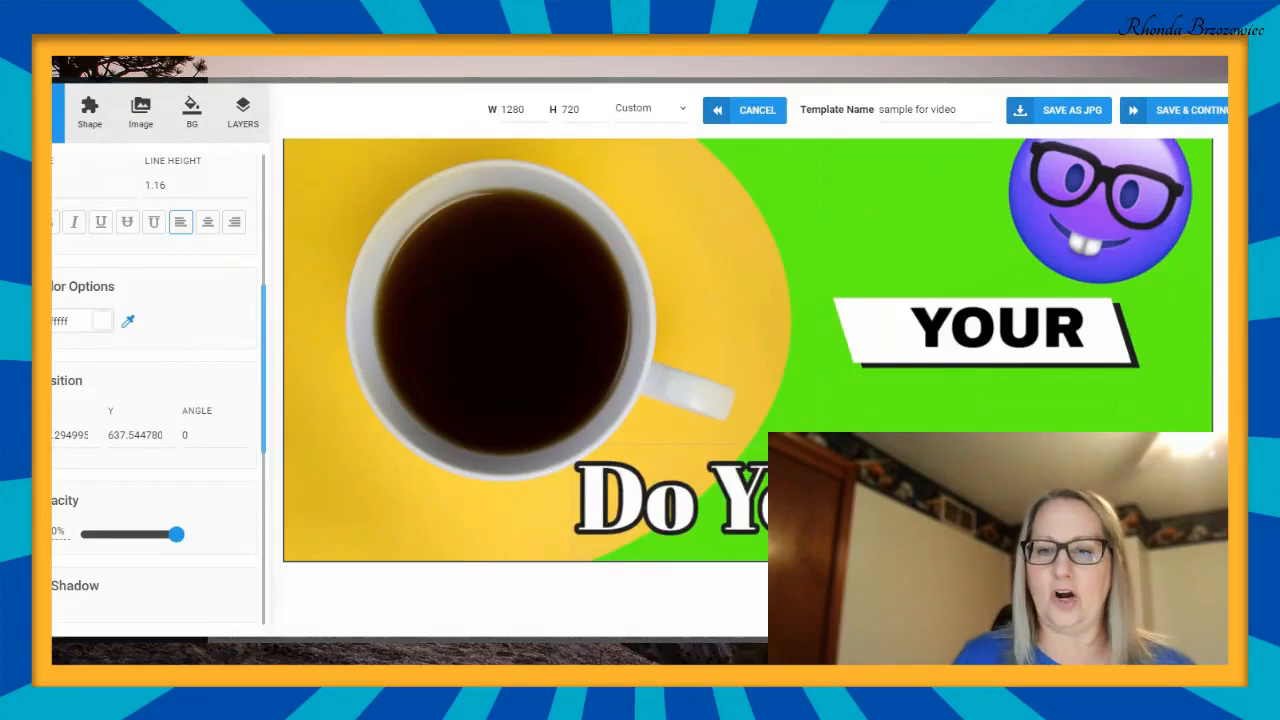
- Shrink the "Do You Like Coffee?" title and reposition it along the thumbnail's lower edge, beneath the cup handle
left_click_drag(652, 498, 692, 497)
left_click(692, 425)
left_click(690, 495)
left_click(572, 441)
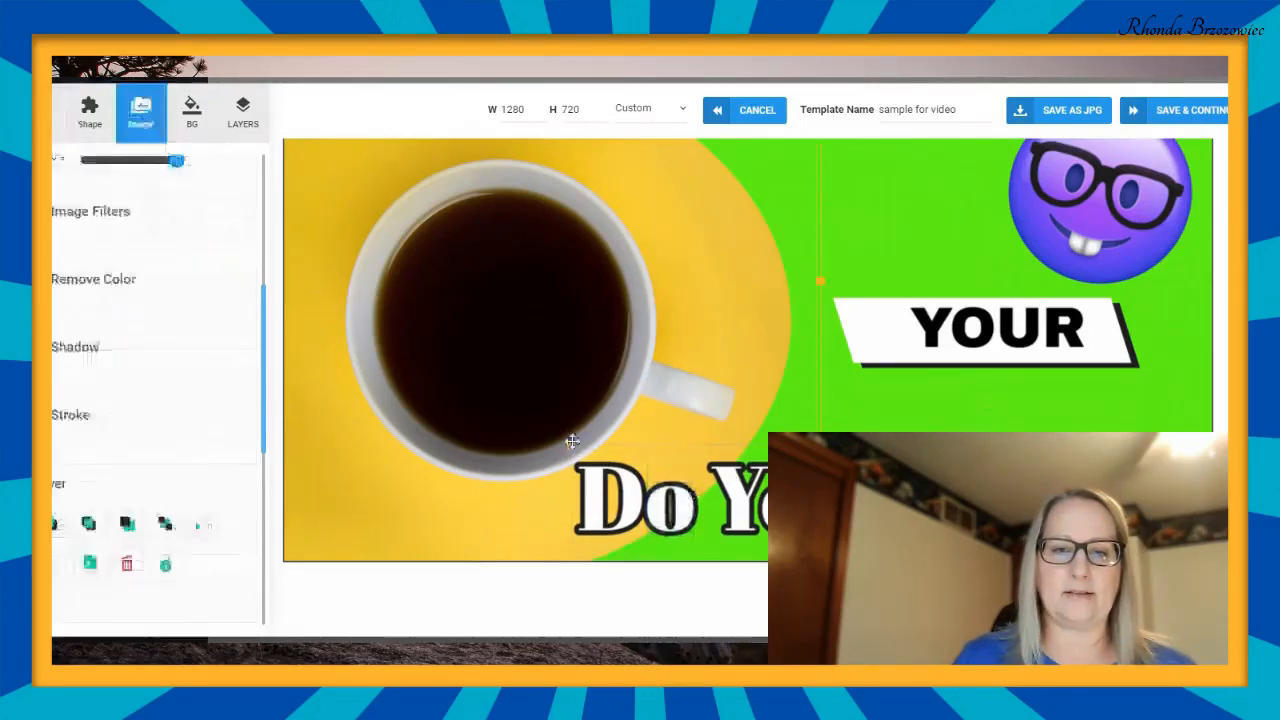
left_click(640, 485)
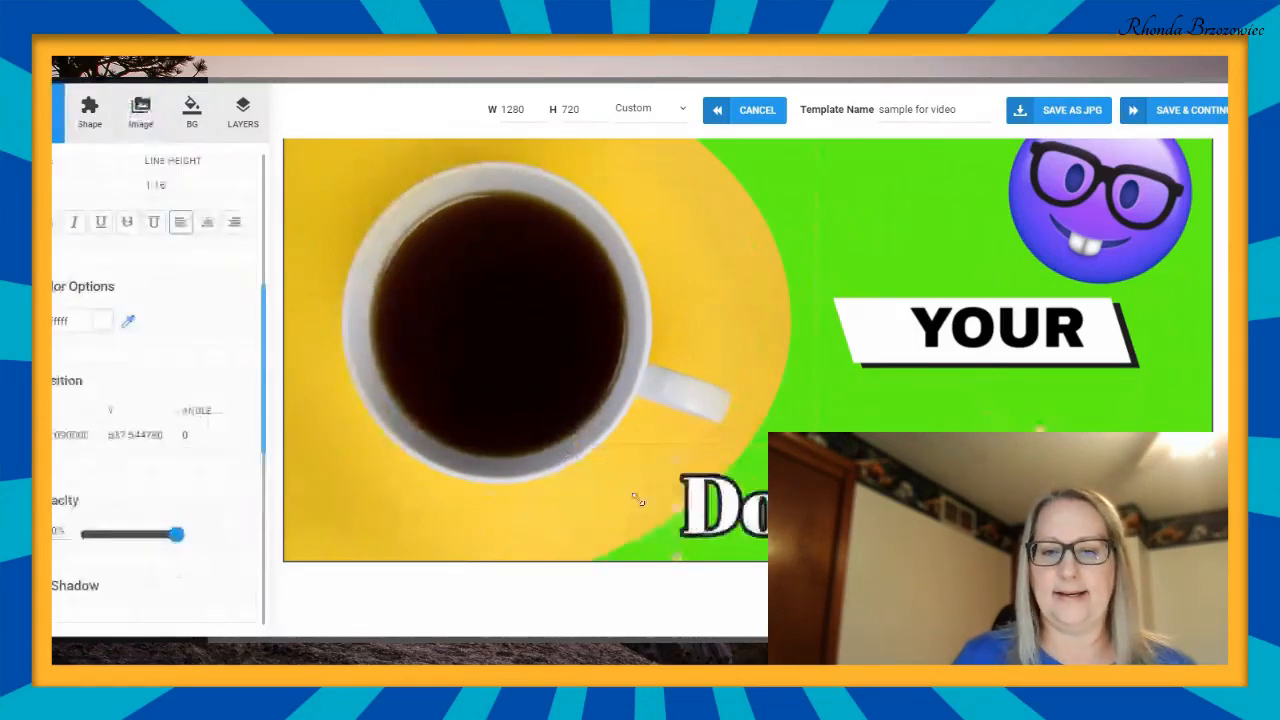
left_click_drag(638, 499, 702, 516)
left_click_drag(861, 508, 670, 510)
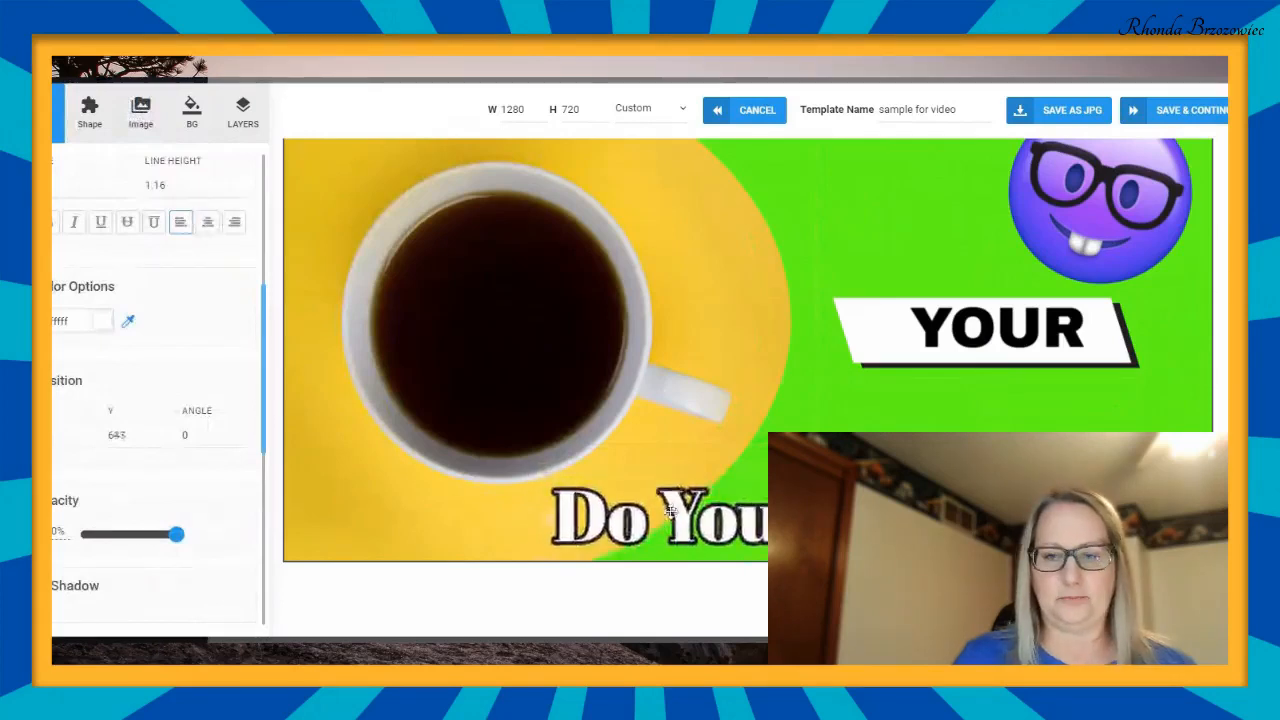
- Replace the YOUR text on the white banner with "your website"
left_click(908, 340)
left_click(1074, 326)
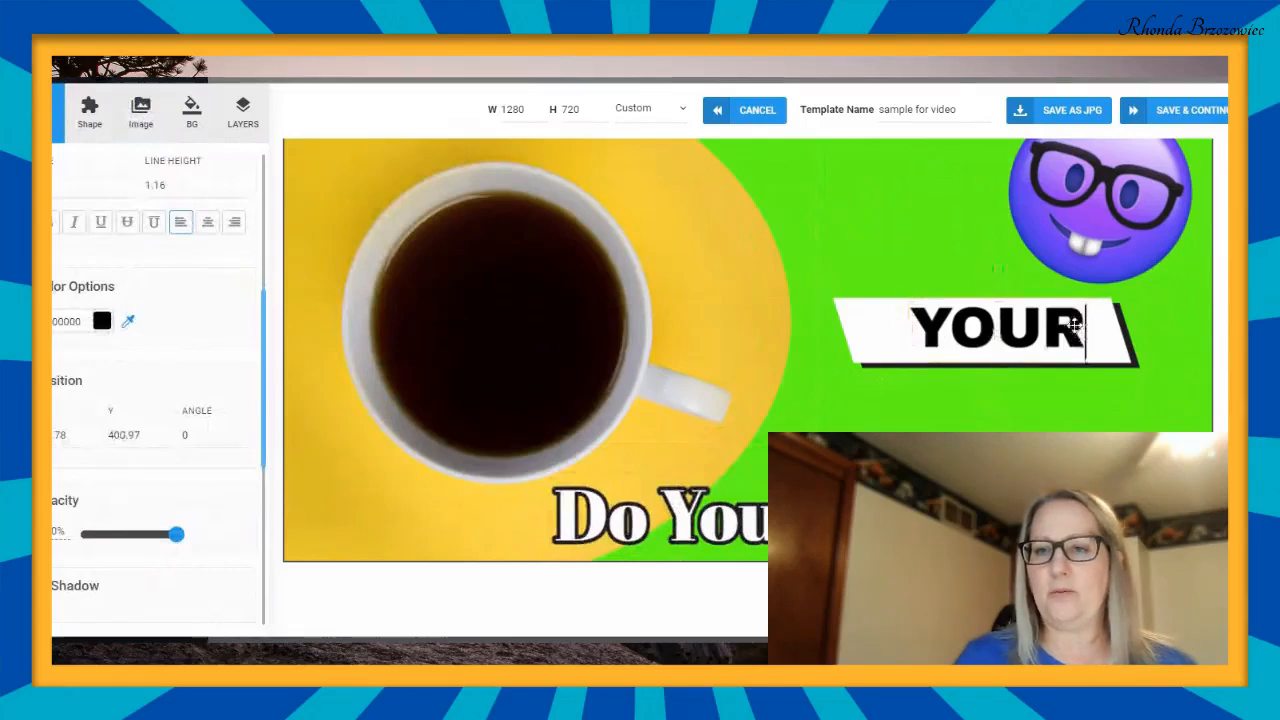
key("BackSpace")
key("BackSpace")
key("BackSpace")
key("BackSpace")
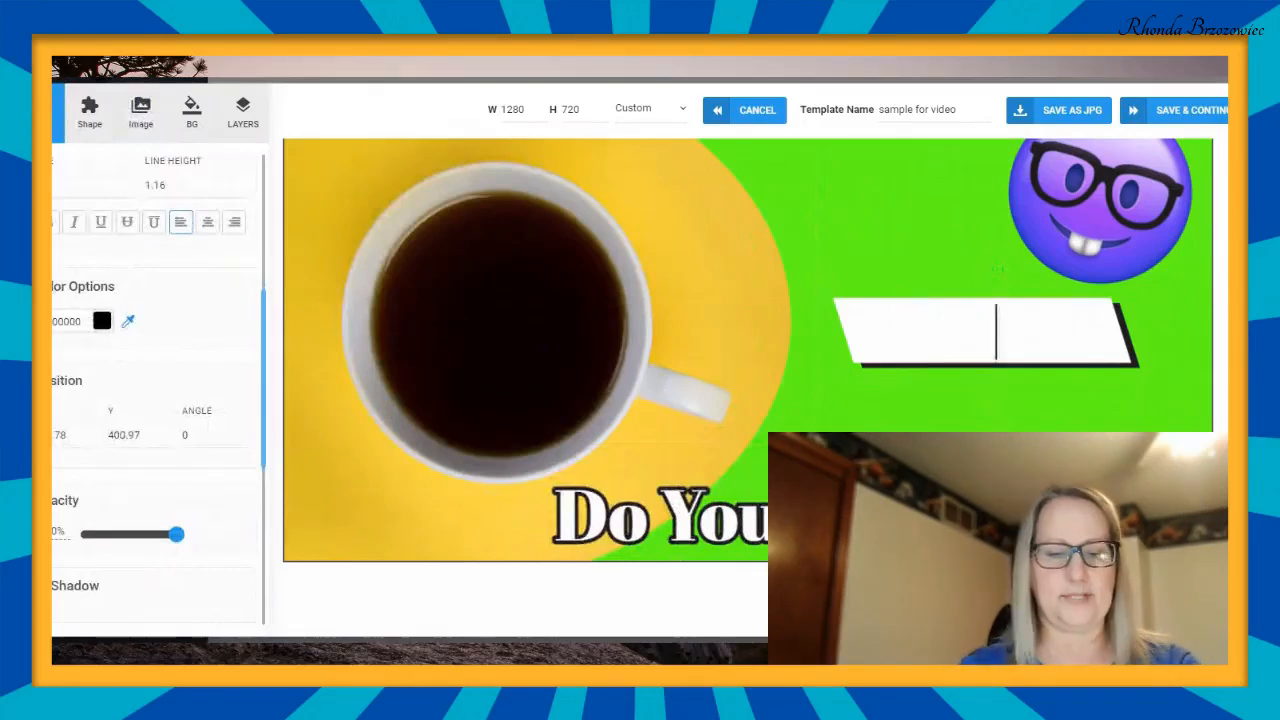
type("your w")
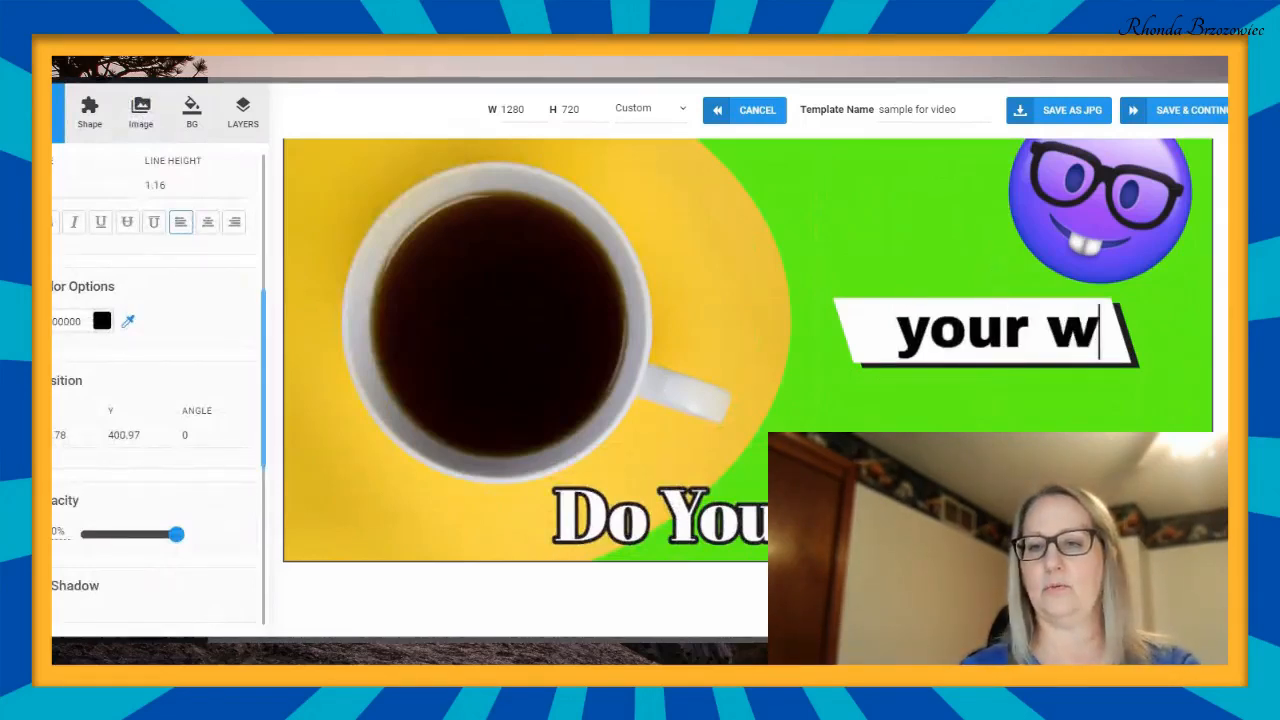
type("ebsite")
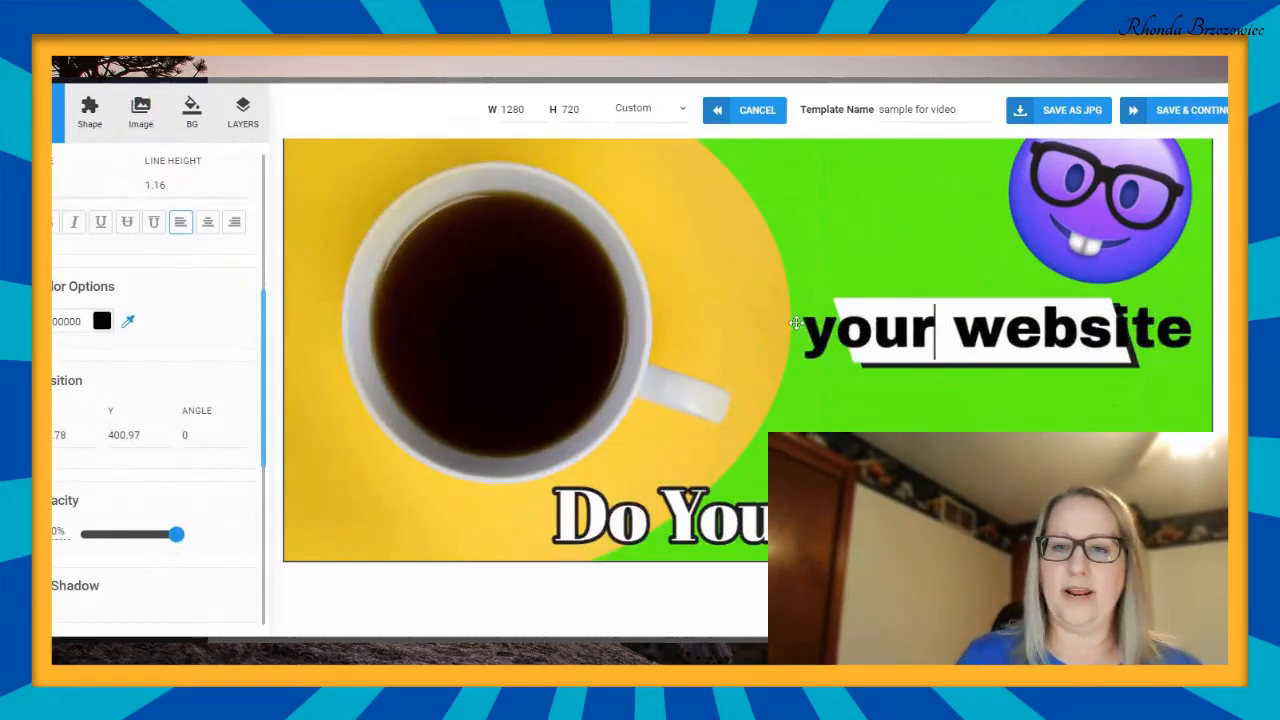
- Shrink the "your website" text and centre it within the white banner
left_click(840, 263)
left_click(848, 325)
left_click_drag(804, 298, 1010, 333)
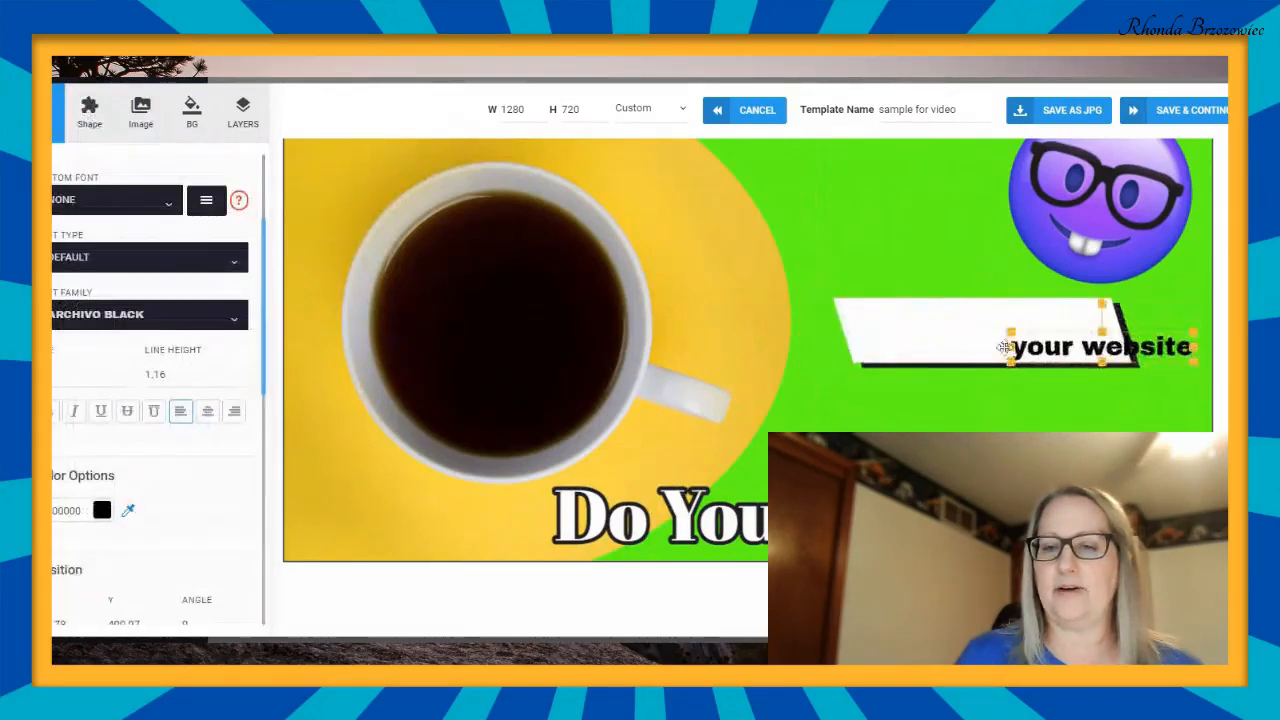
left_click_drag(1122, 347, 1002, 335)
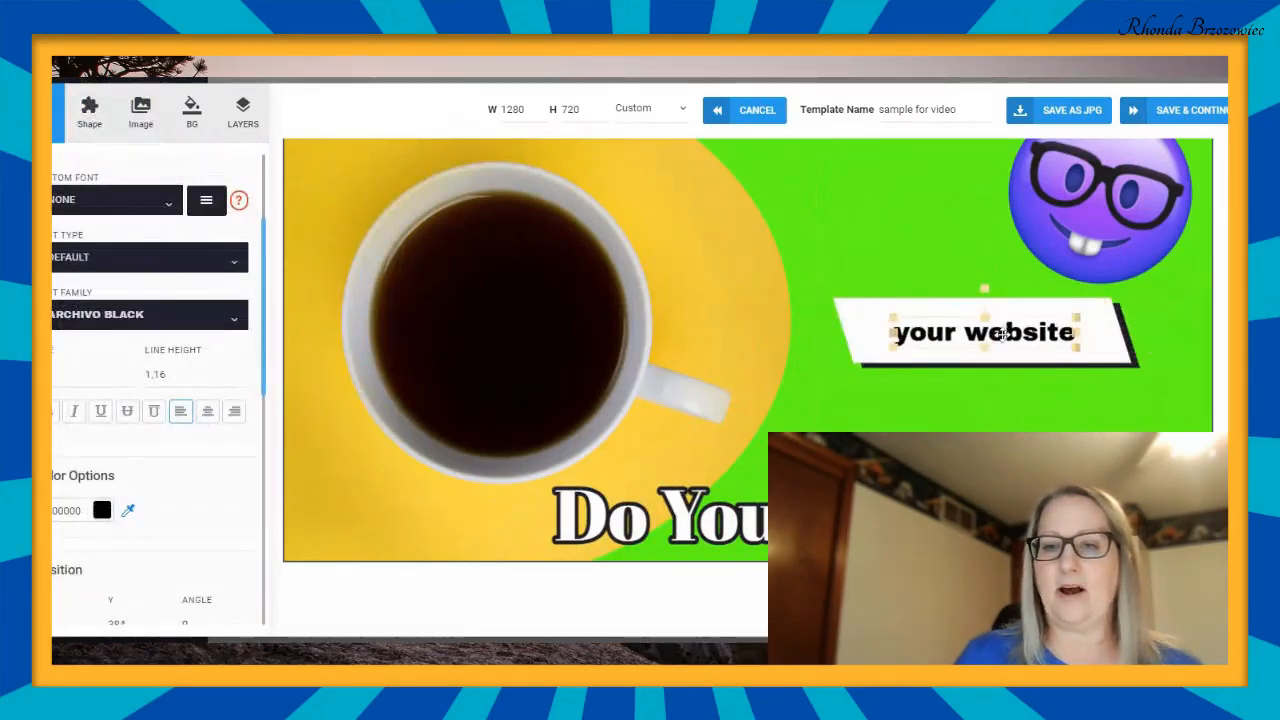
left_click(983, 409)
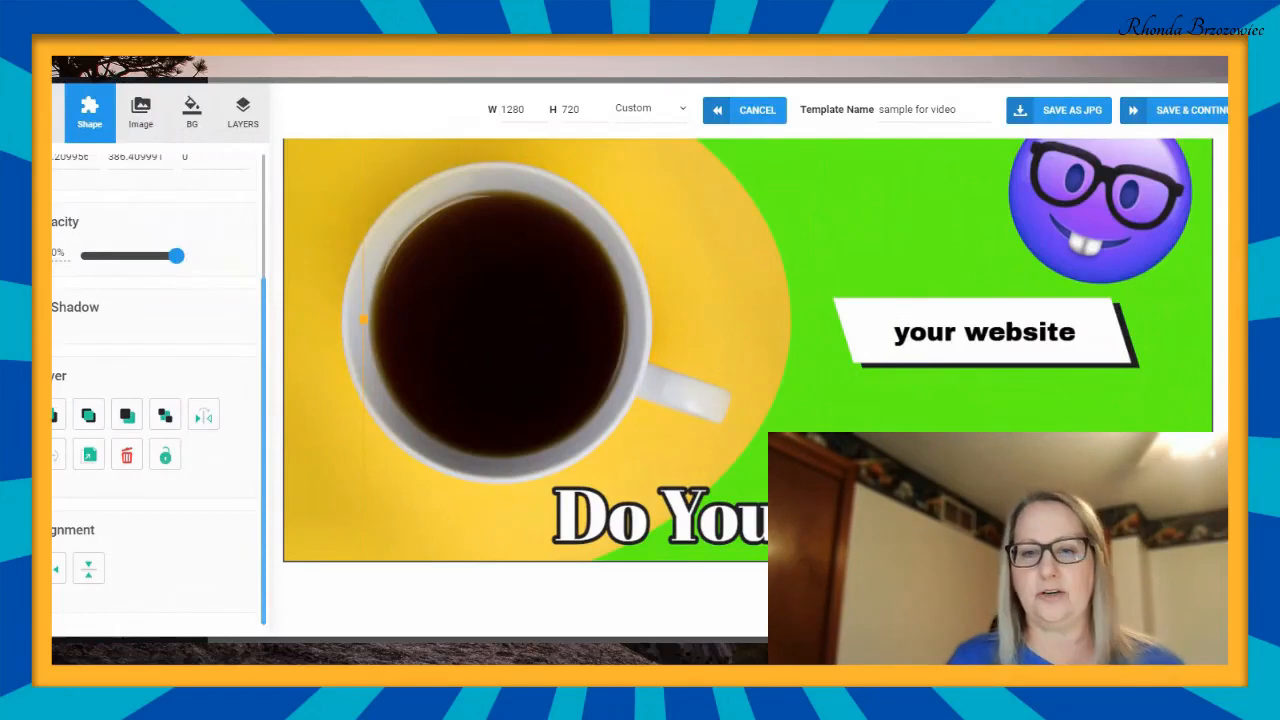
- Try Arial on the "Do You Like Coffee?" title and settle on the Acme font
left_click(690, 497)
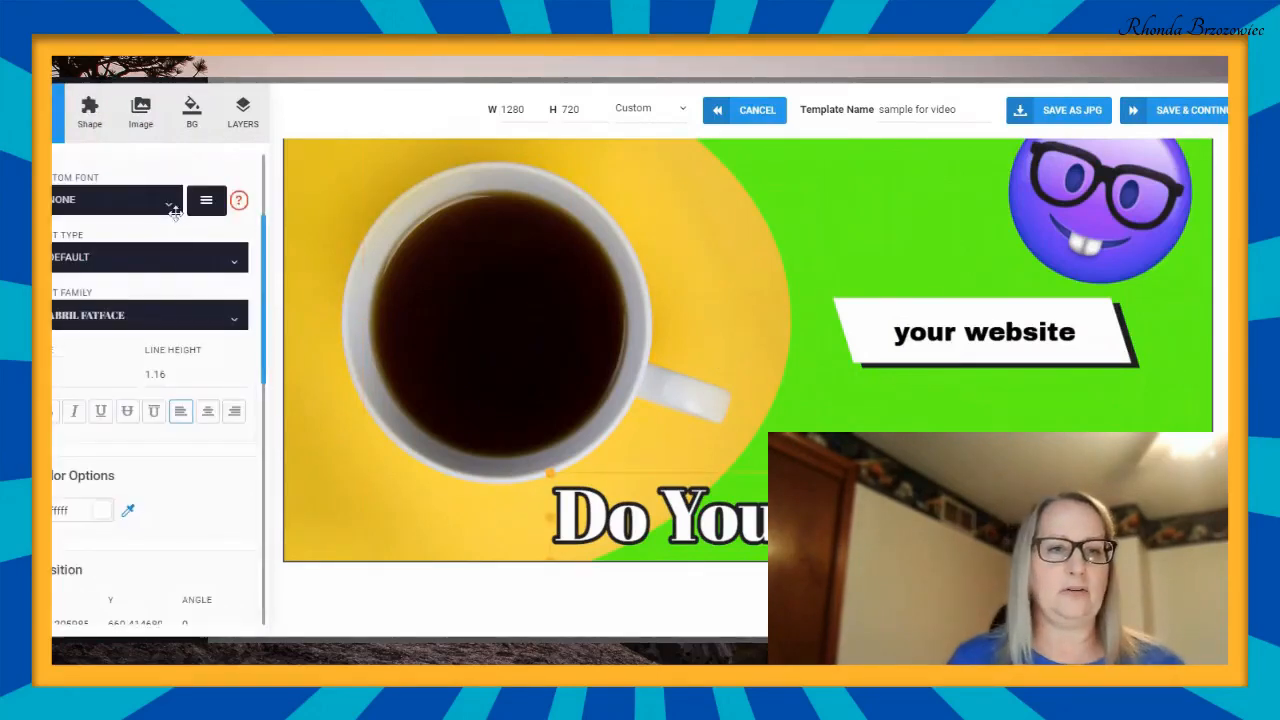
left_click(237, 318)
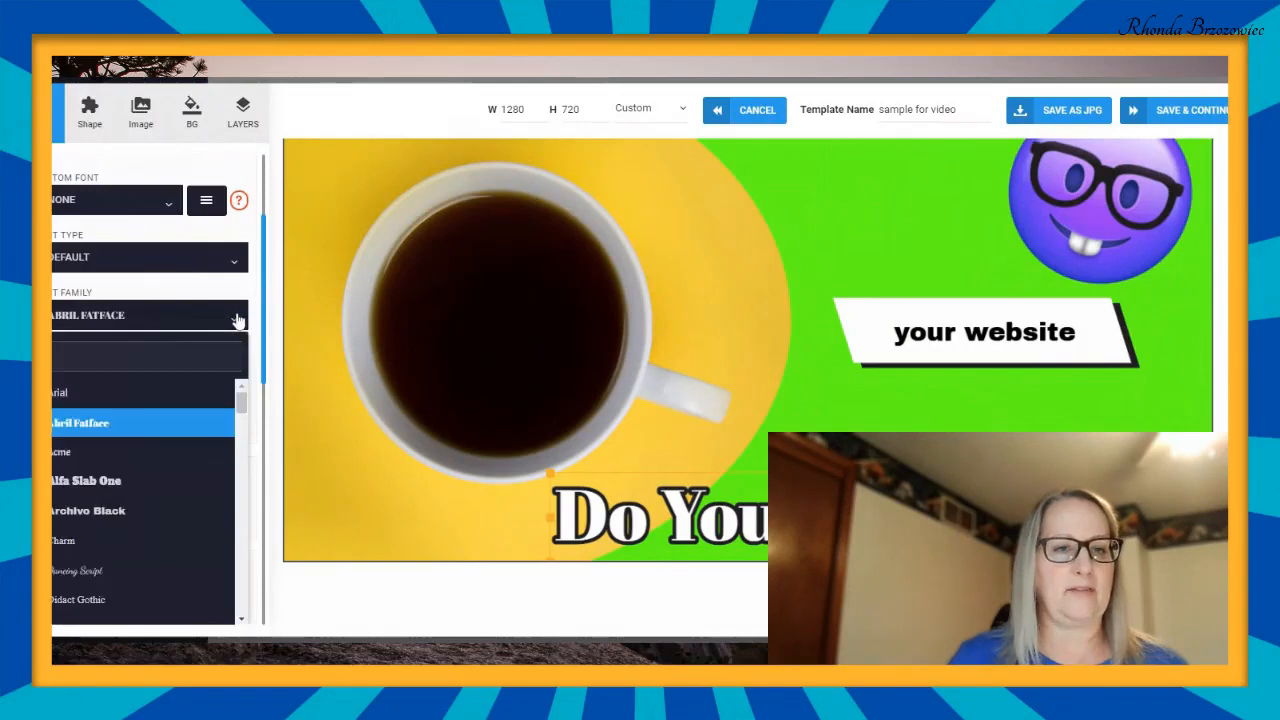
left_click(72, 393)
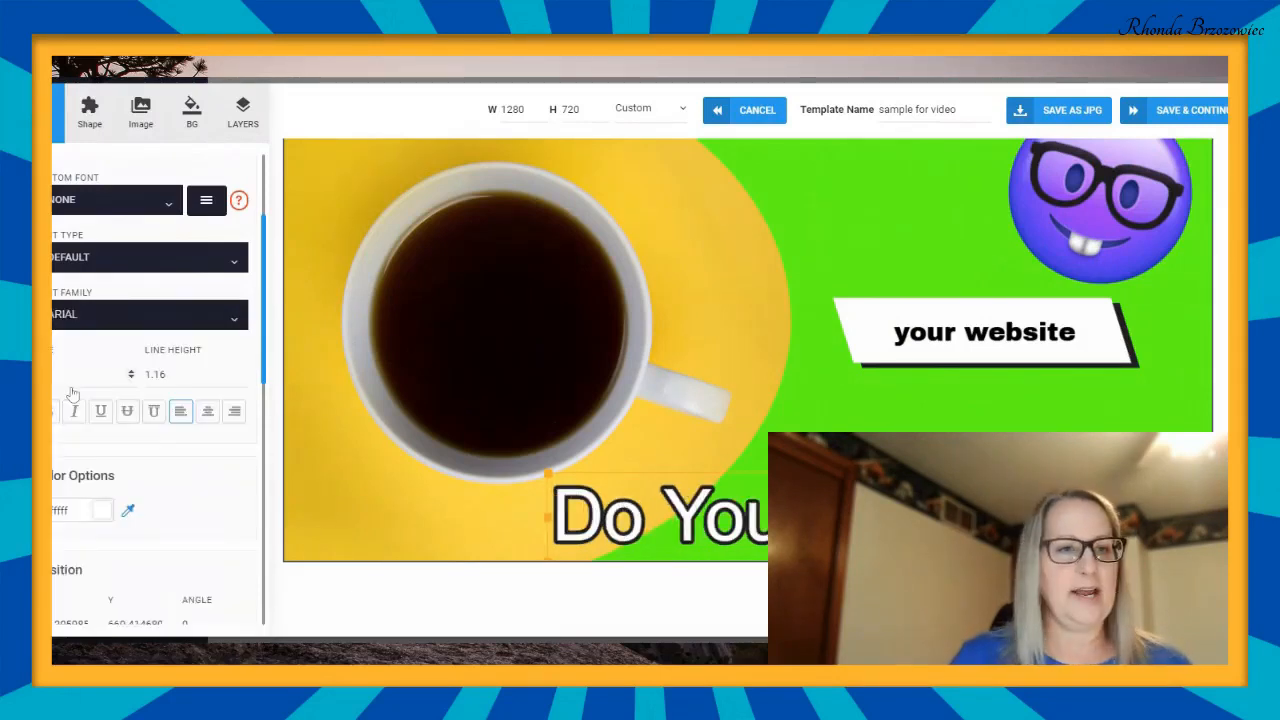
left_click(235, 318)
left_click(66, 453)
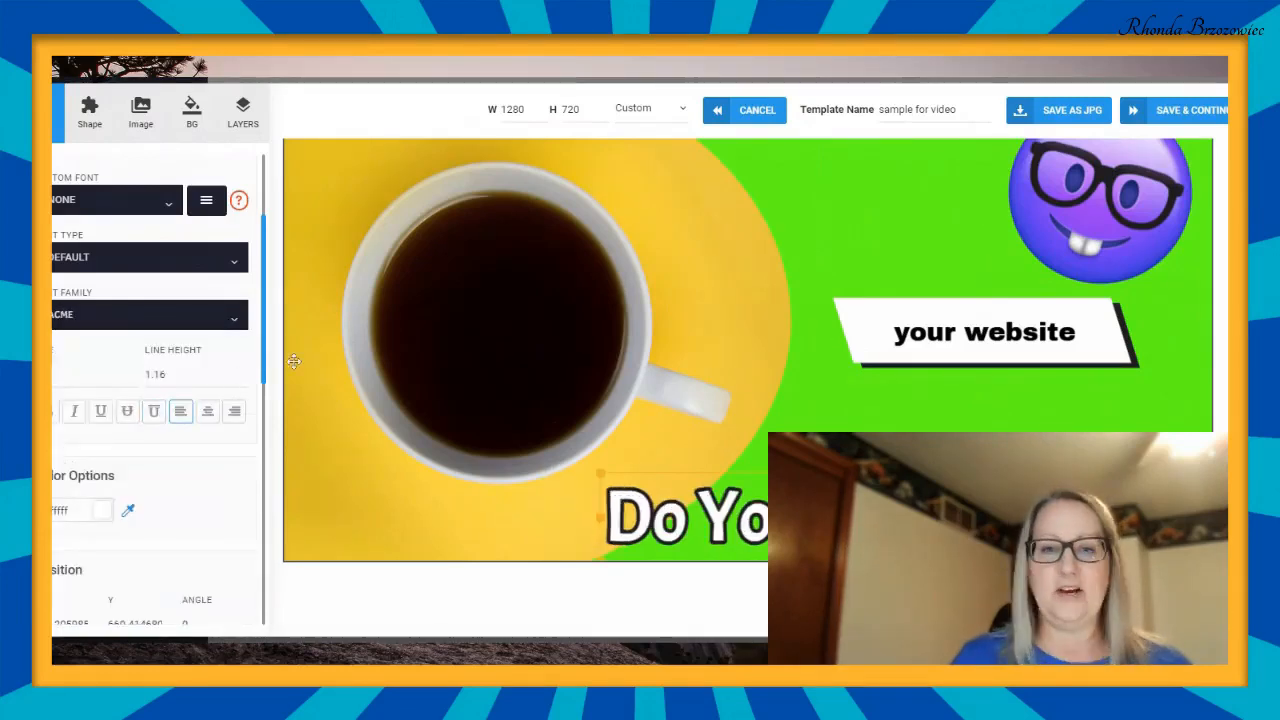
- Add a shadow to the "Do You Like Coffee?" title and give it a very pale pink colour
scroll(225, 323, "down", 5)
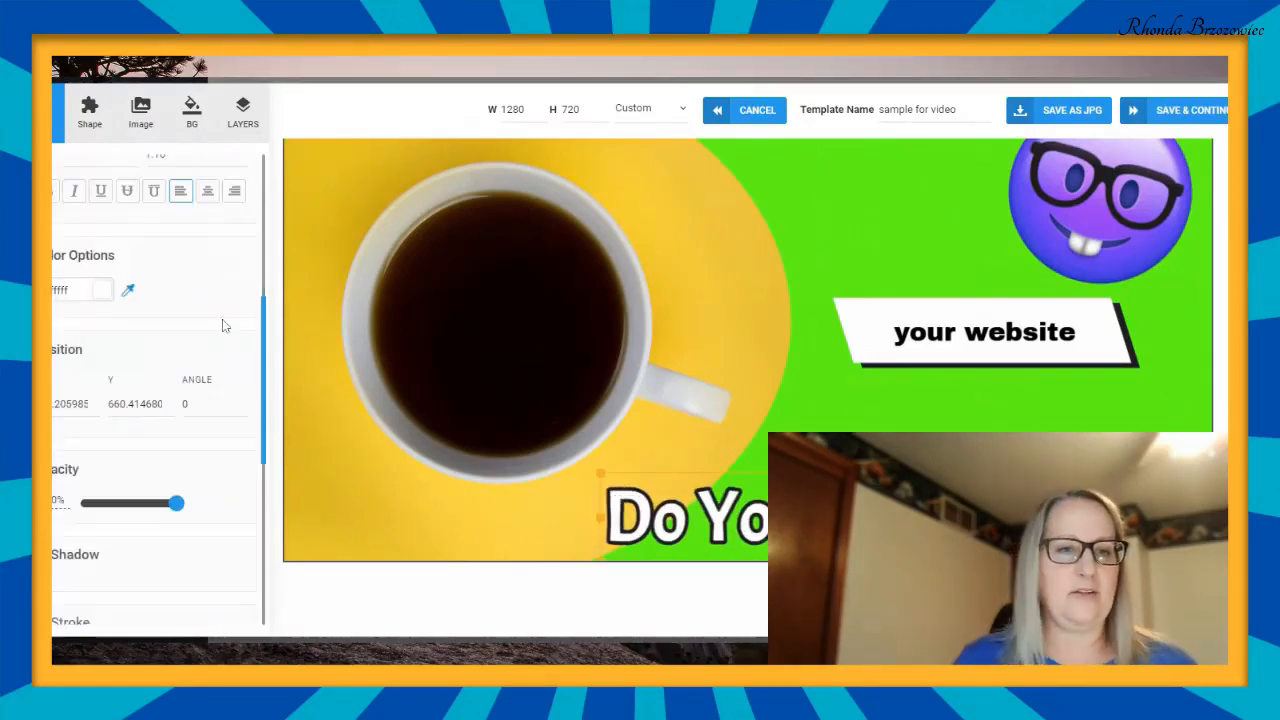
scroll(160, 320, "down", 2)
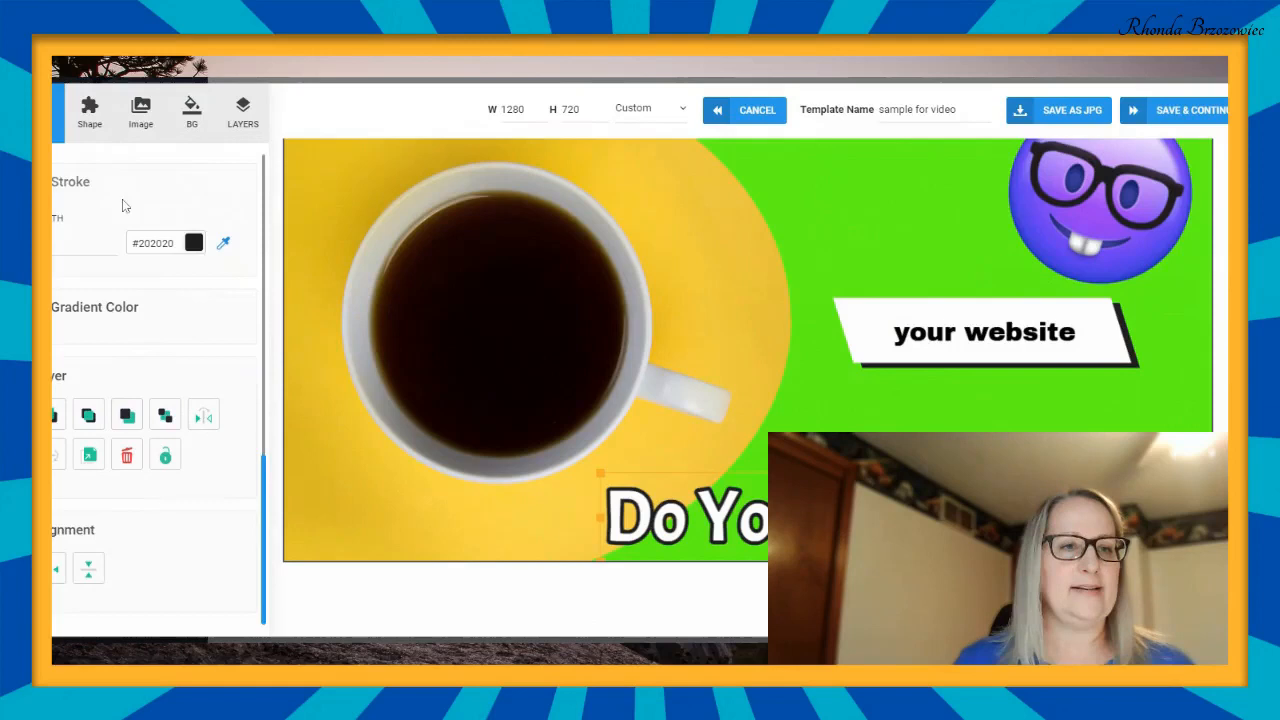
scroll(95, 300, "up", 2)
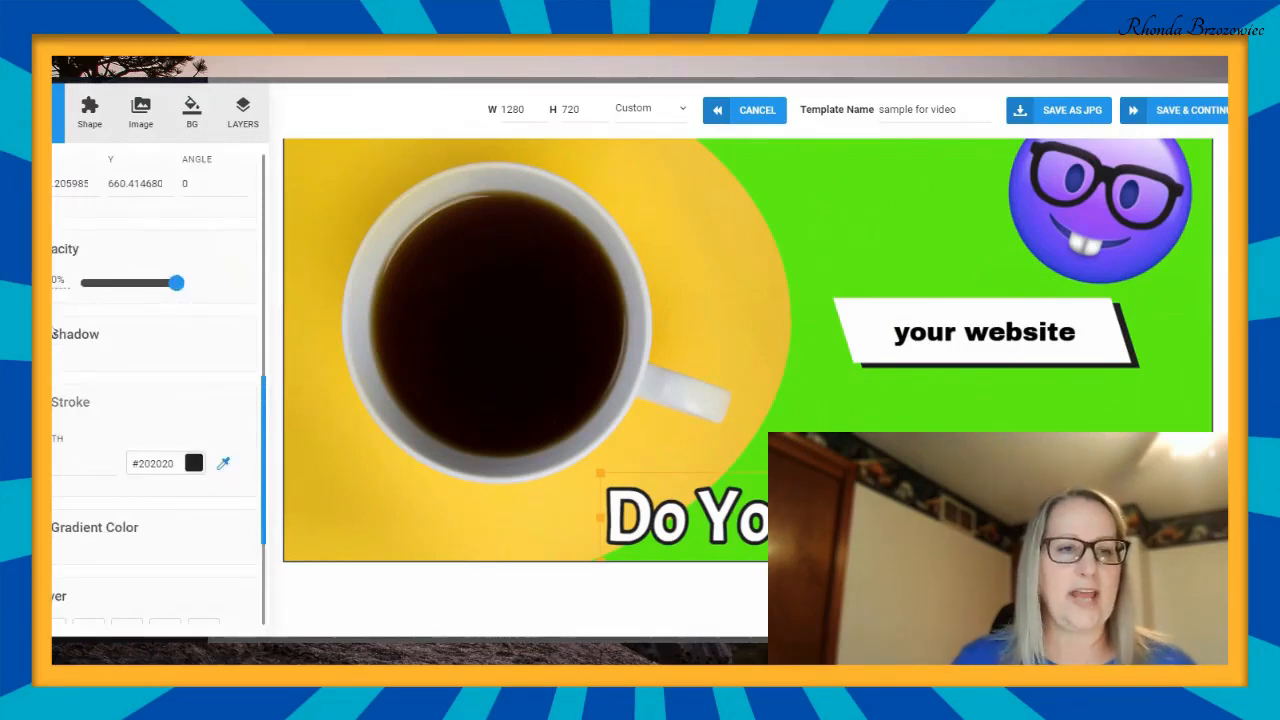
left_click(46, 334)
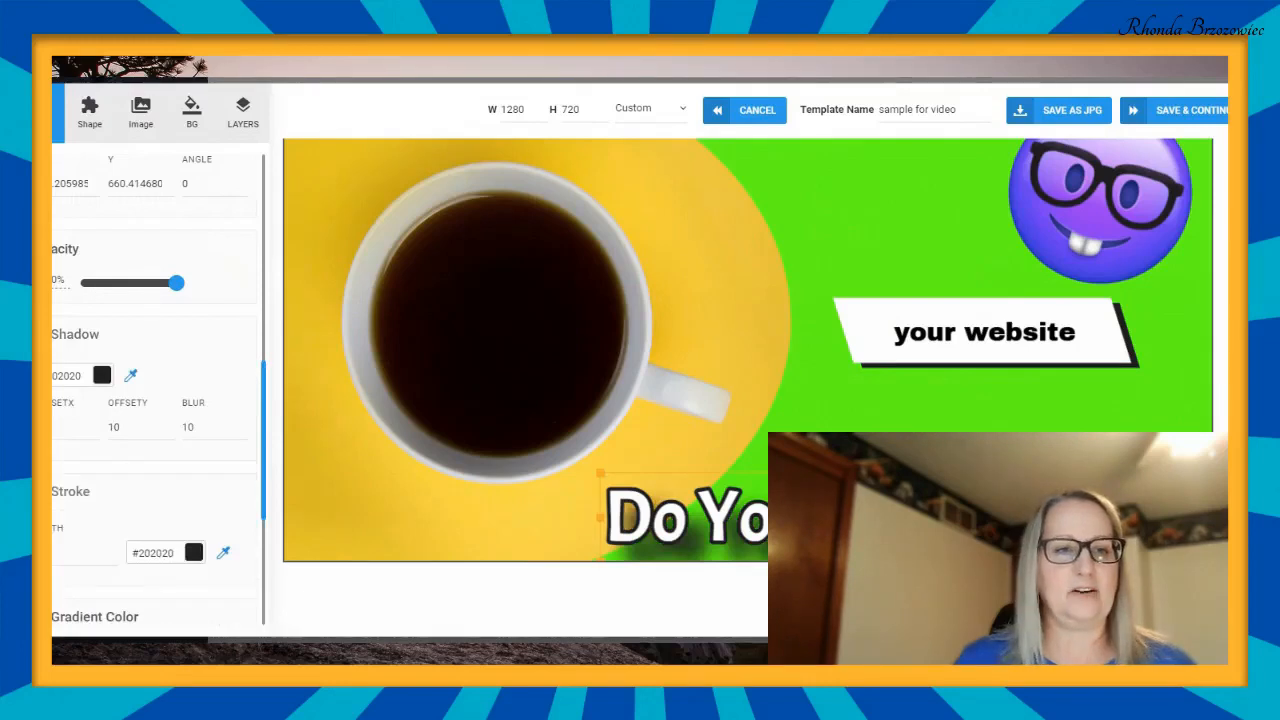
left_click(98, 376)
left_click(53, 396)
mouse_move(54, 410)
left_mouse_down()
mouse_move(54, 435)
mouse_move(182, 410)
mouse_move(66, 394)
left_mouse_up()
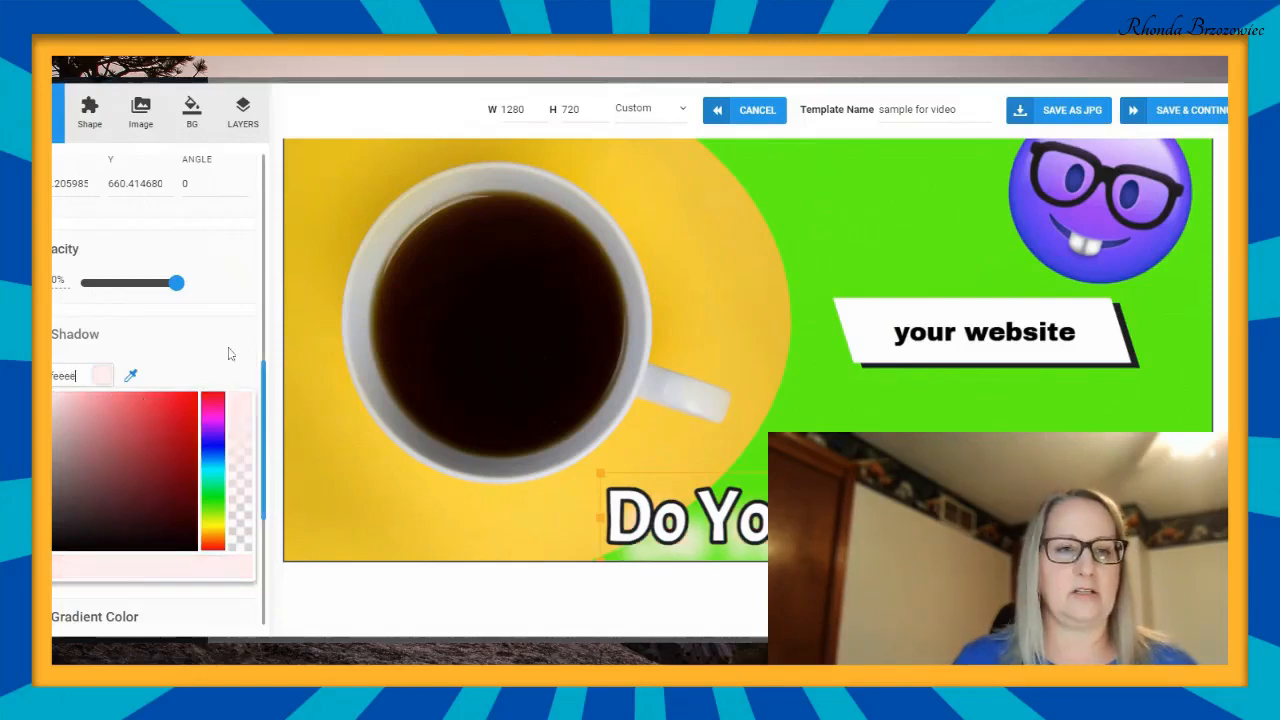
left_click(232, 356)
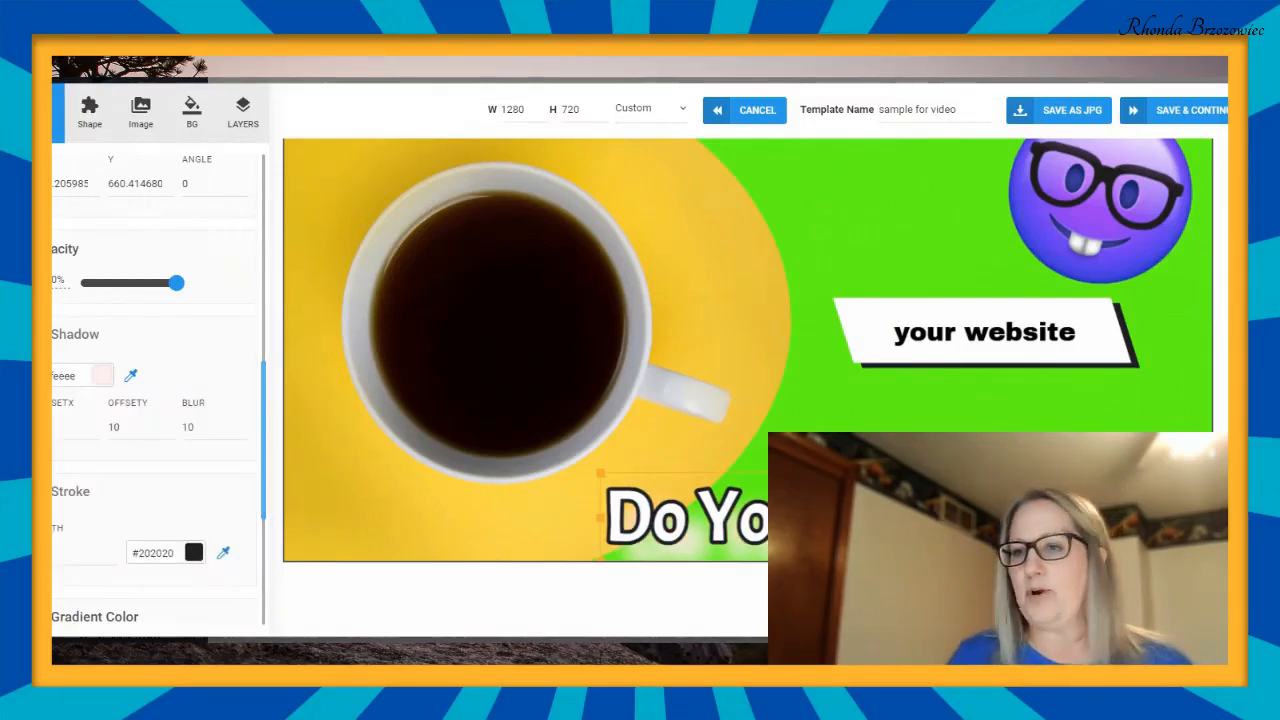
- Save the thumbnail, continue to the Save & Publish stage and review the finished image and its export options
scroll(1086, 385, "up", 1)
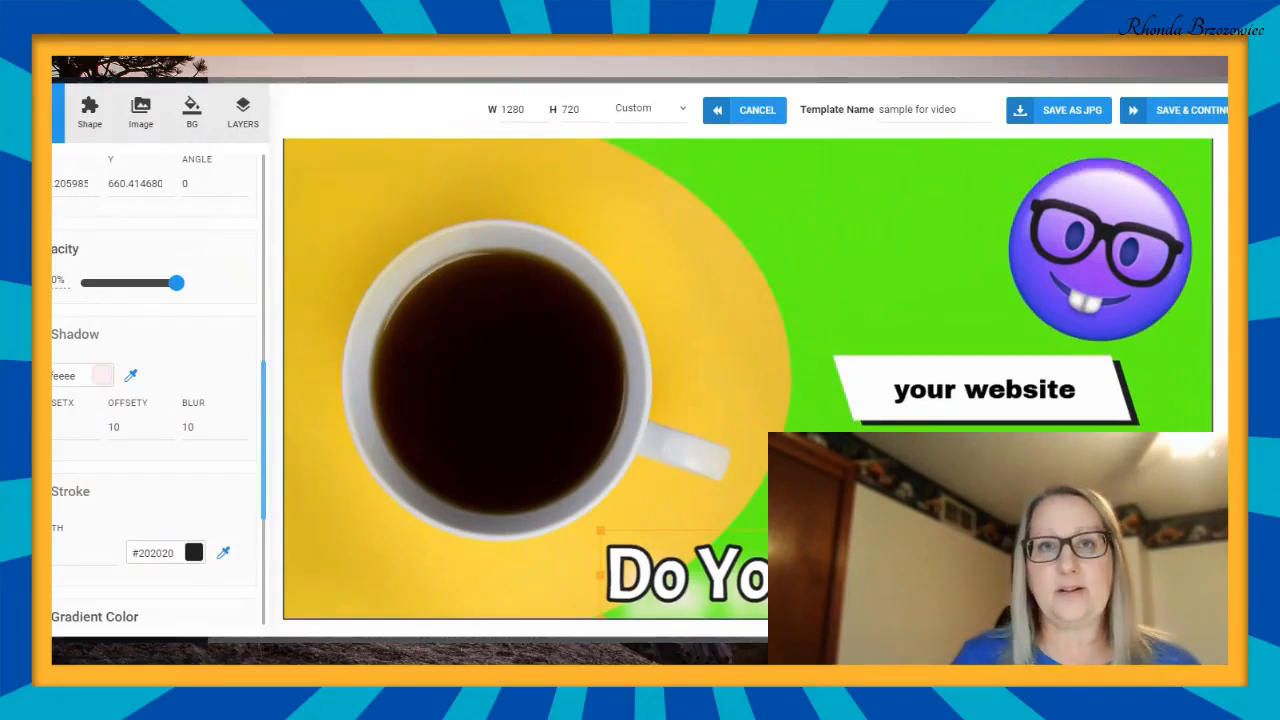
scroll(1086, 385, "up", 1)
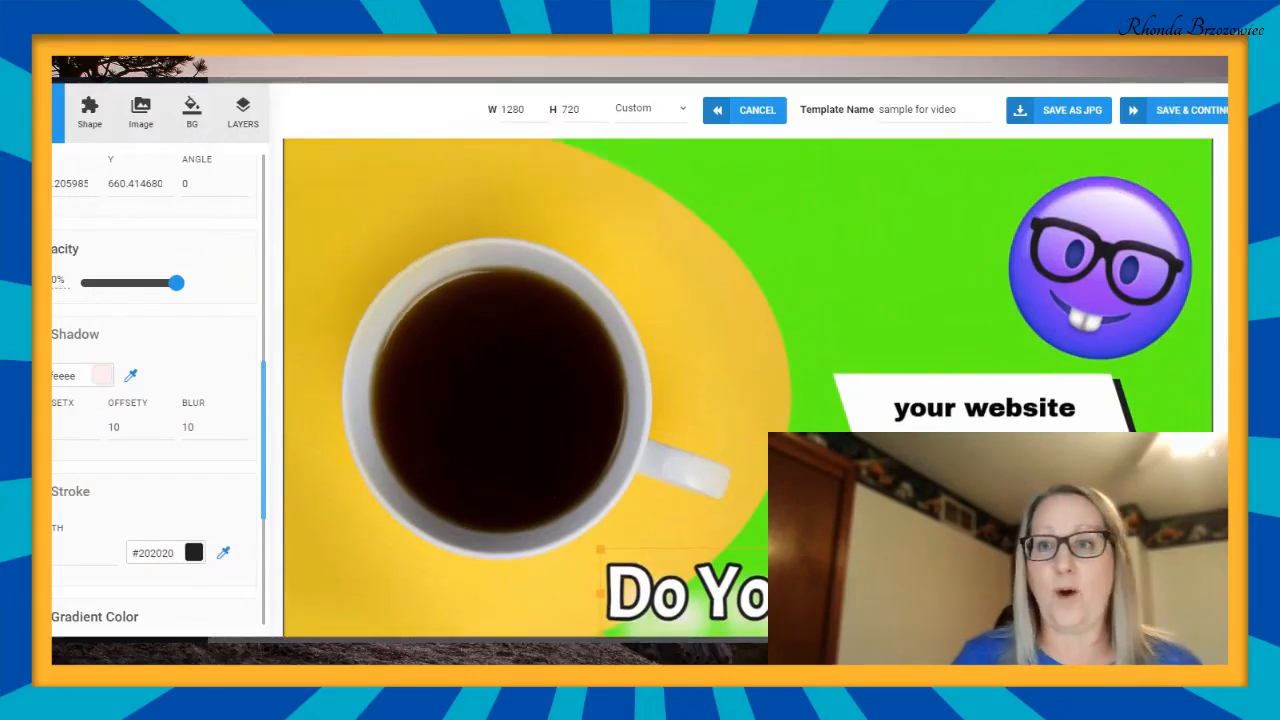
left_click(1200, 112)
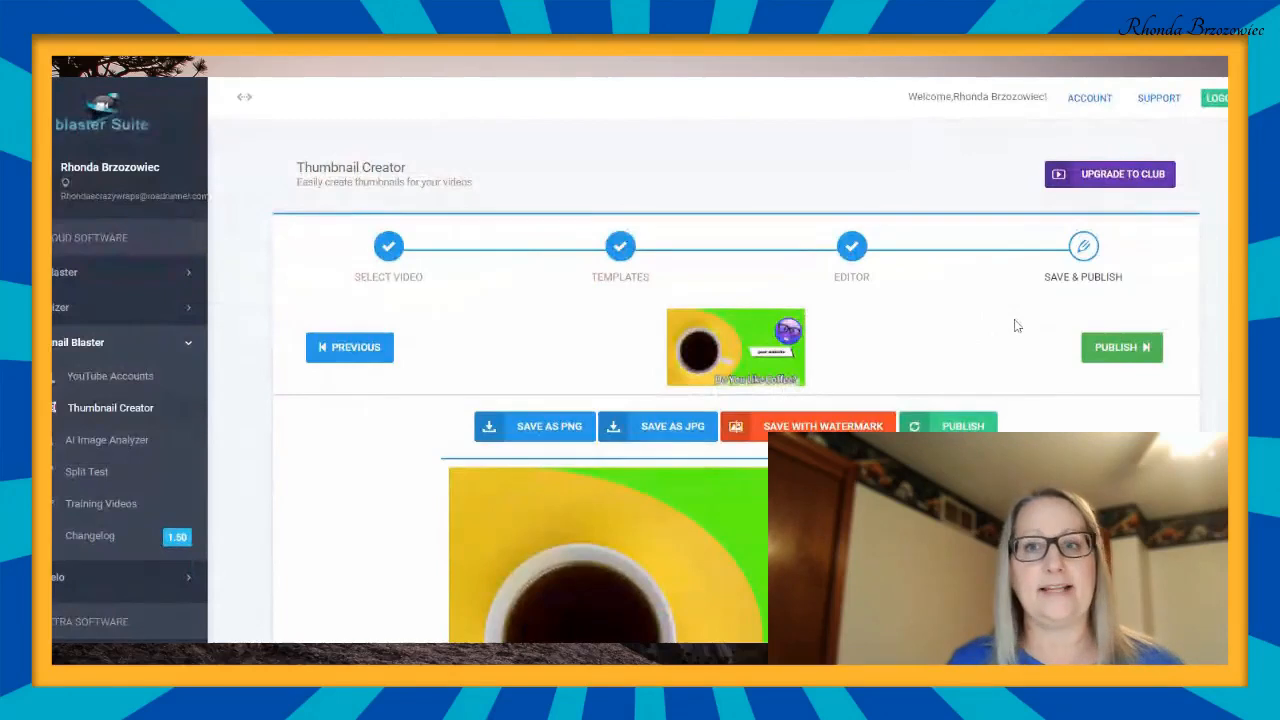
scroll(1013, 327, "down", 2)
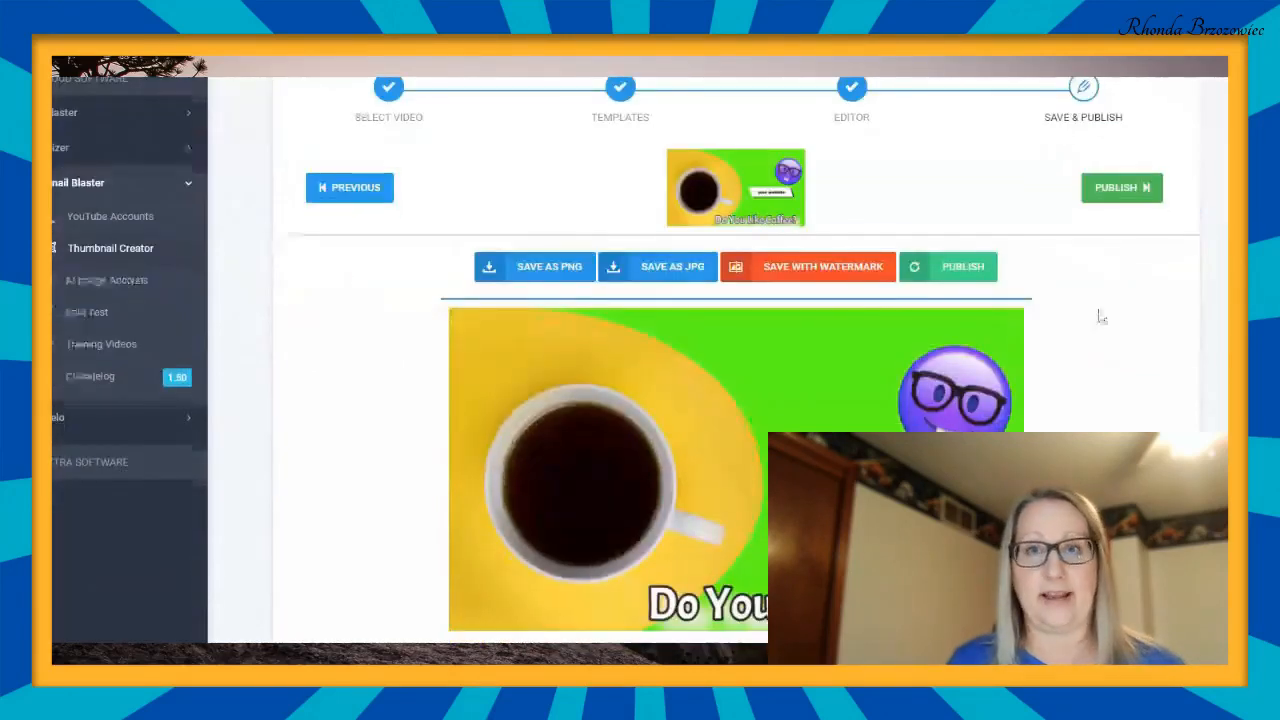
scroll(1097, 314, "down", 2)
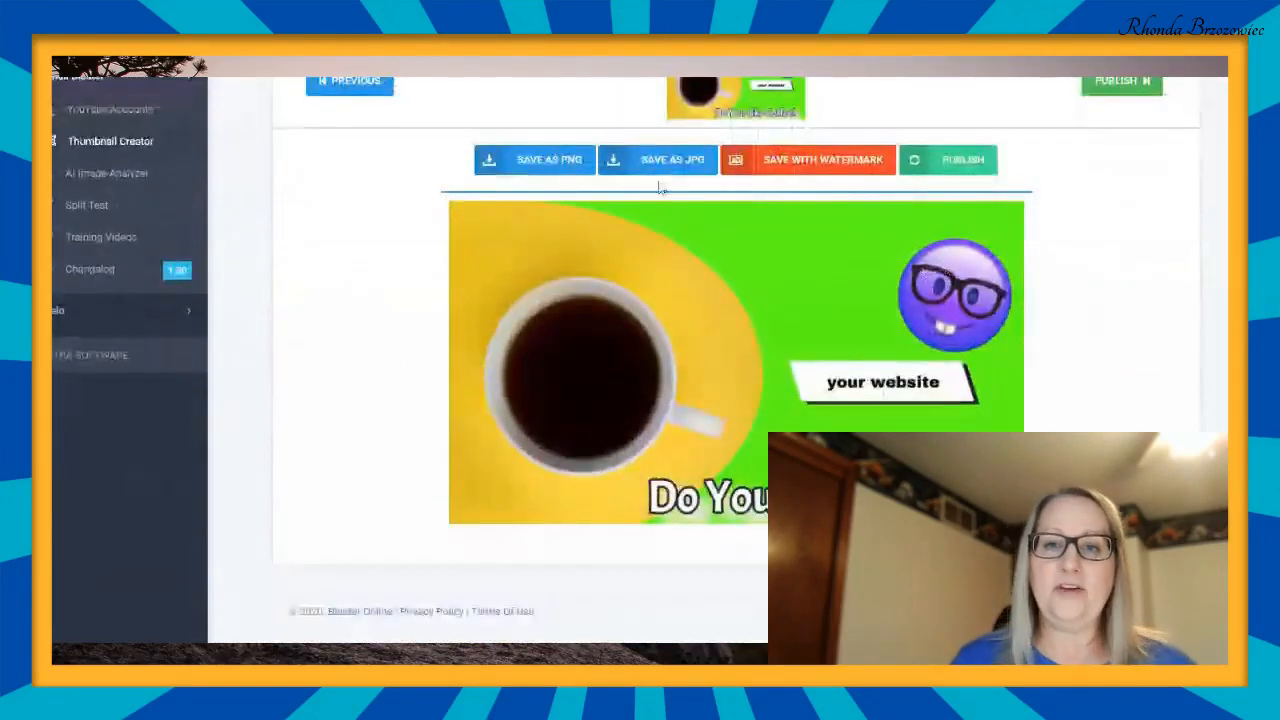